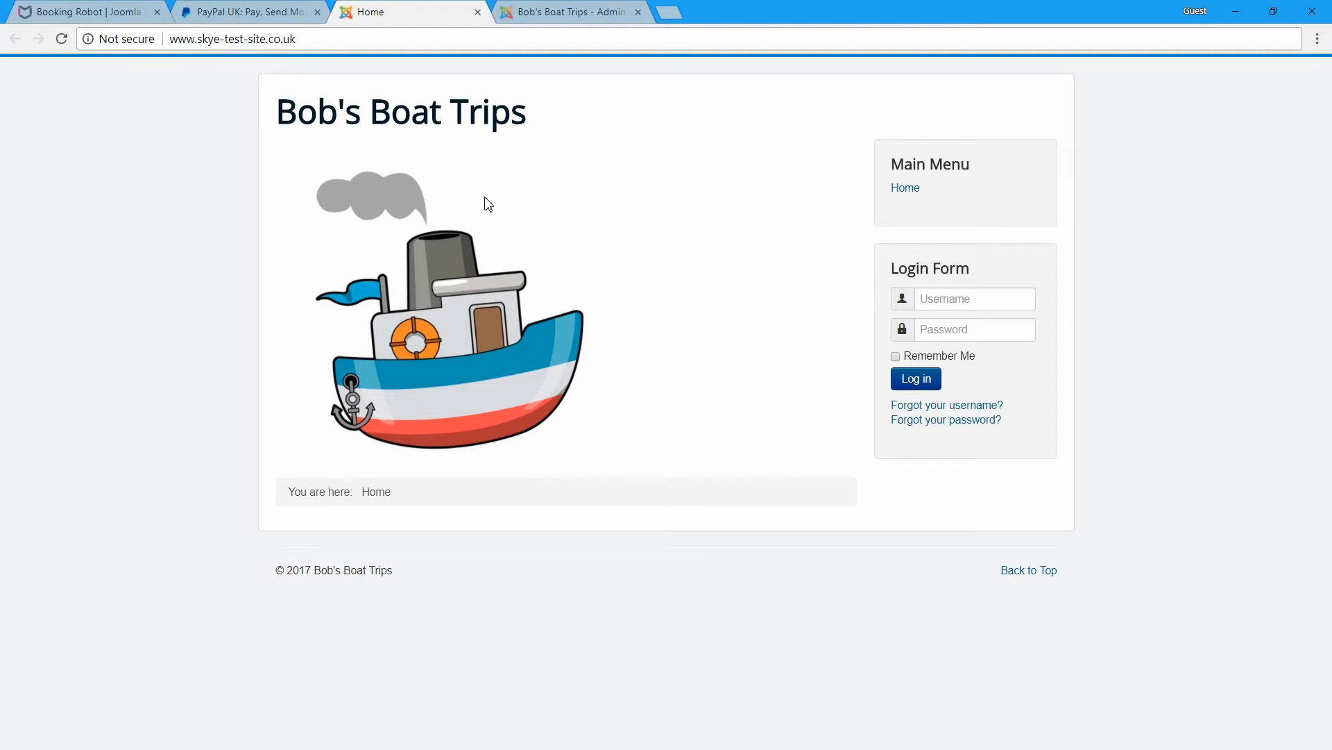
- On the Booking Robot site, go to the subscriptions pricing page
click(125, 12)
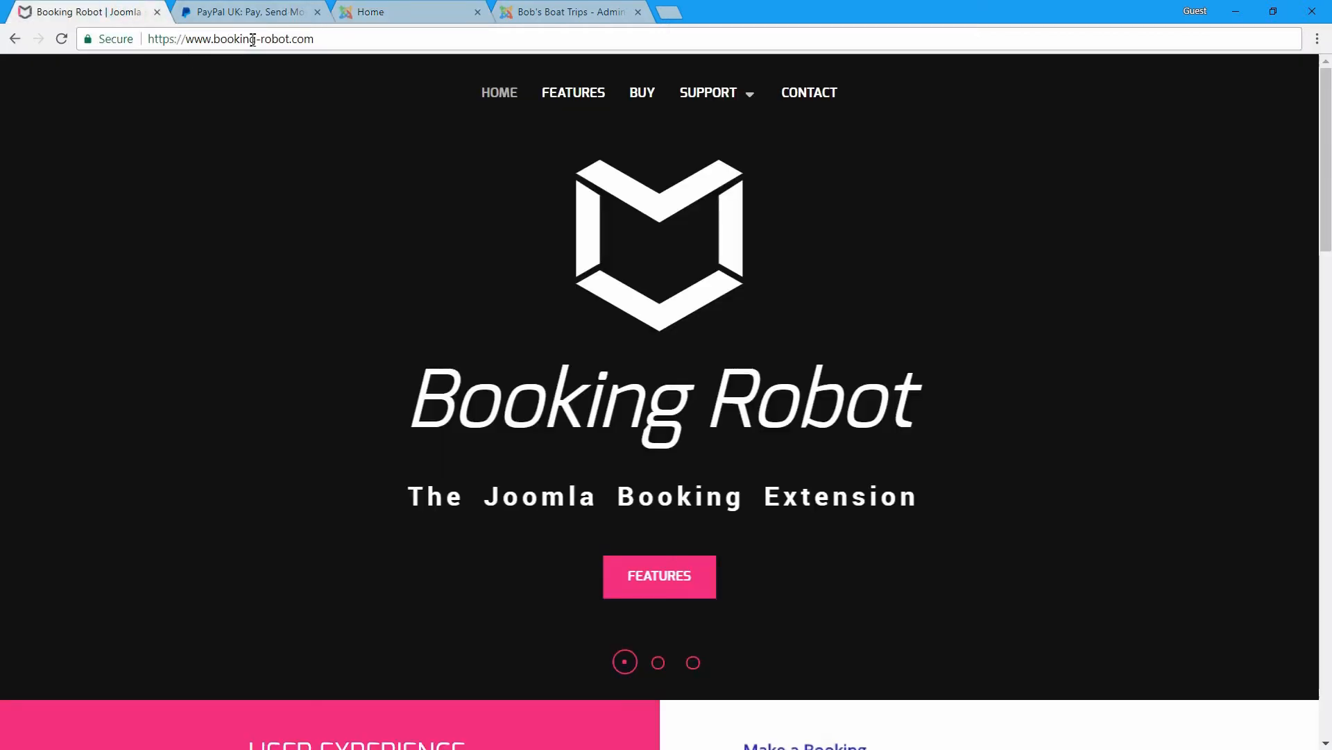
click(652, 95)
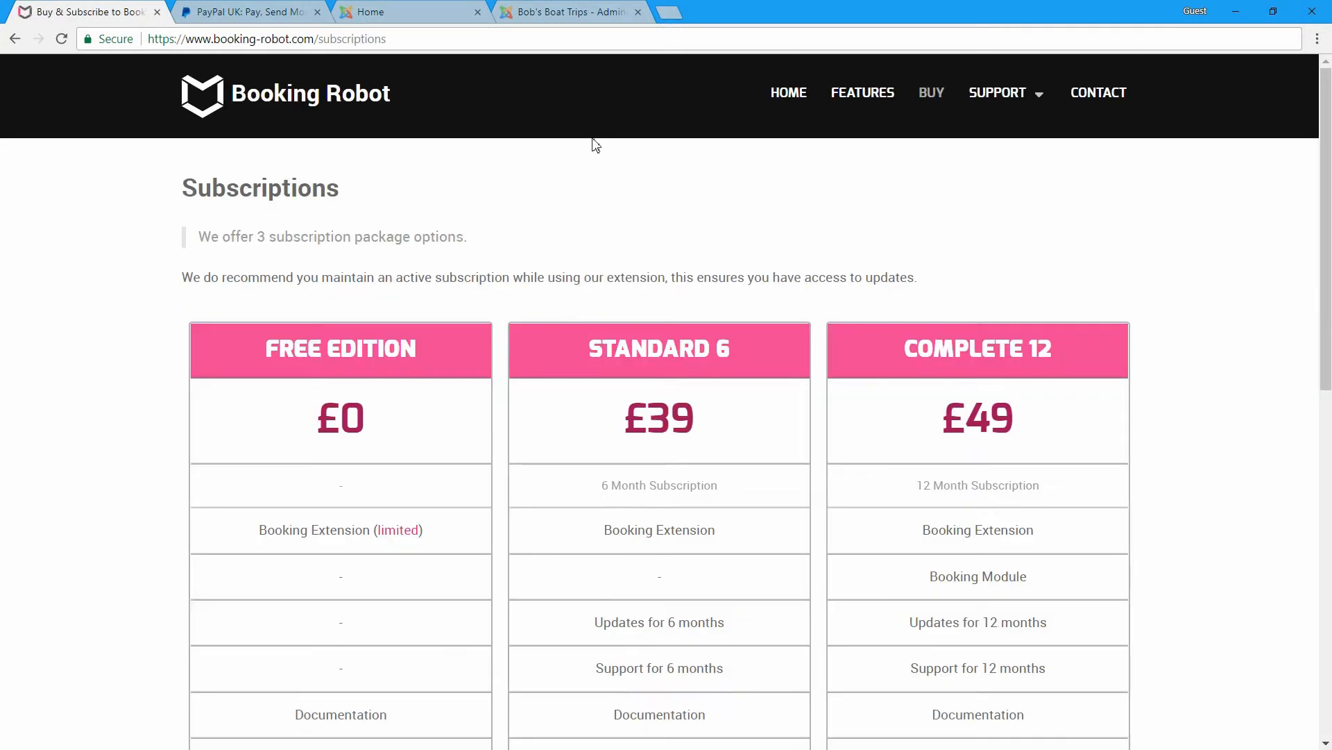
scroll(590, 144, down, 1)
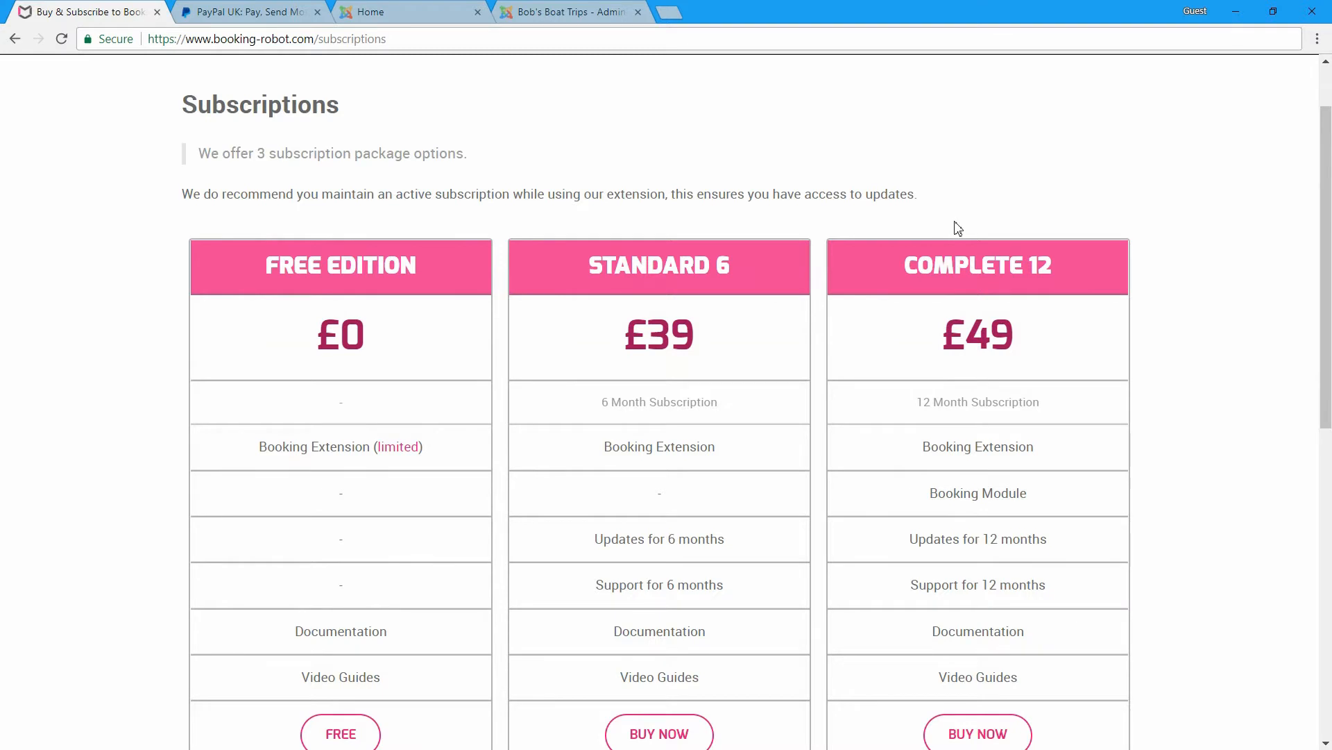
scroll(746, 173, down, 1)
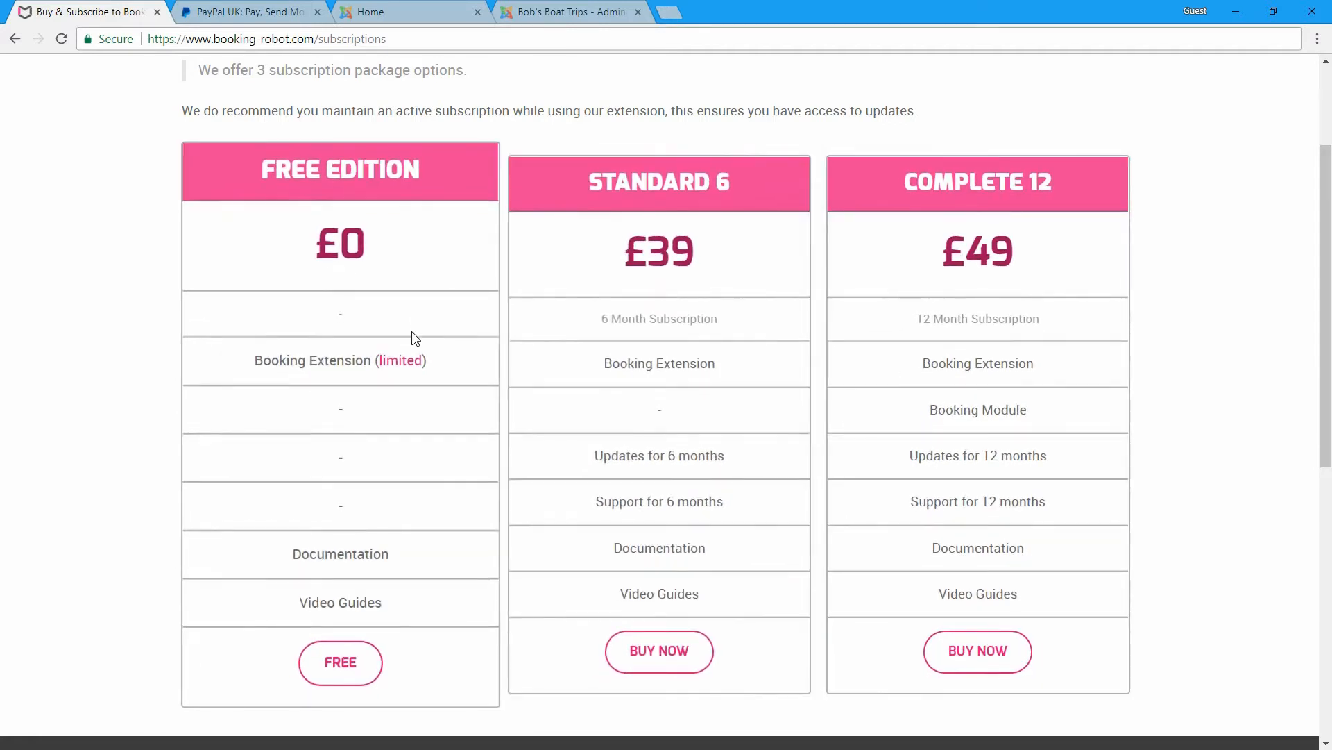
- Choose FREE under Free Edition to bring up the sign-up form
click(359, 667)
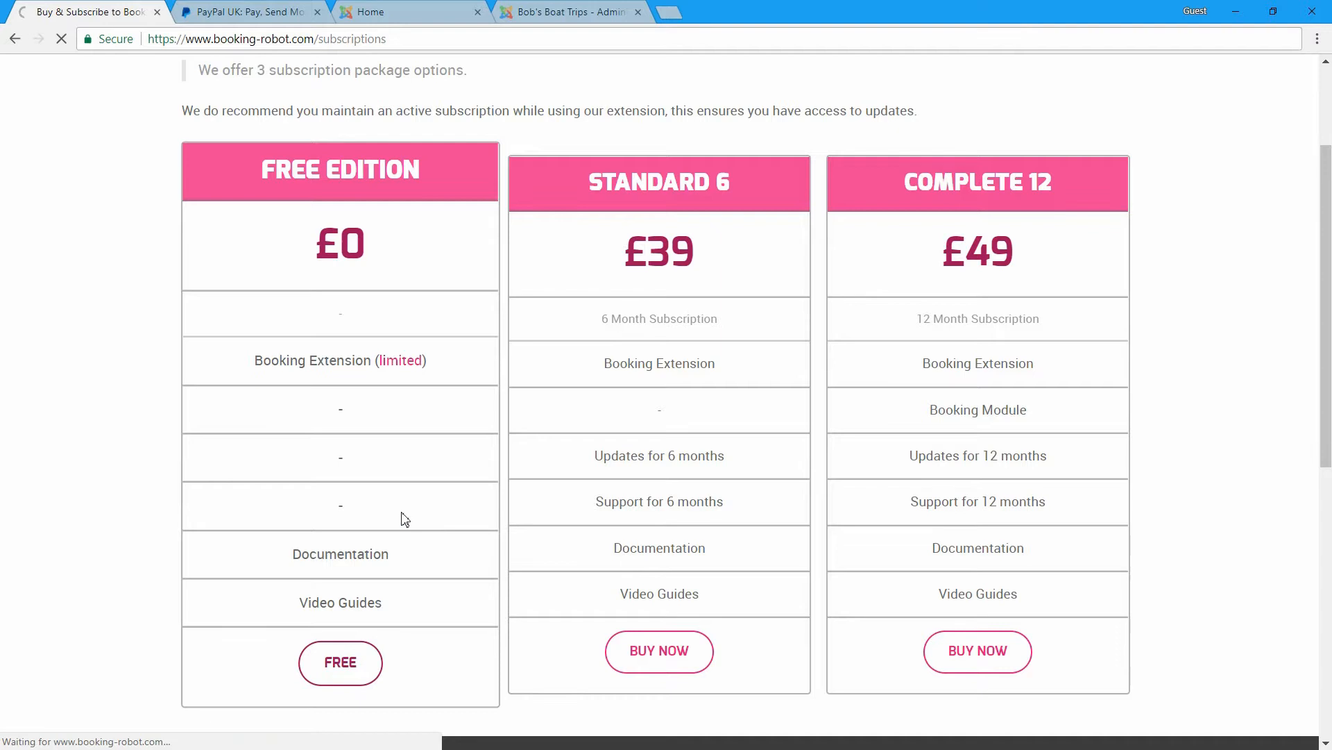
scroll(607, 270, down, 2)
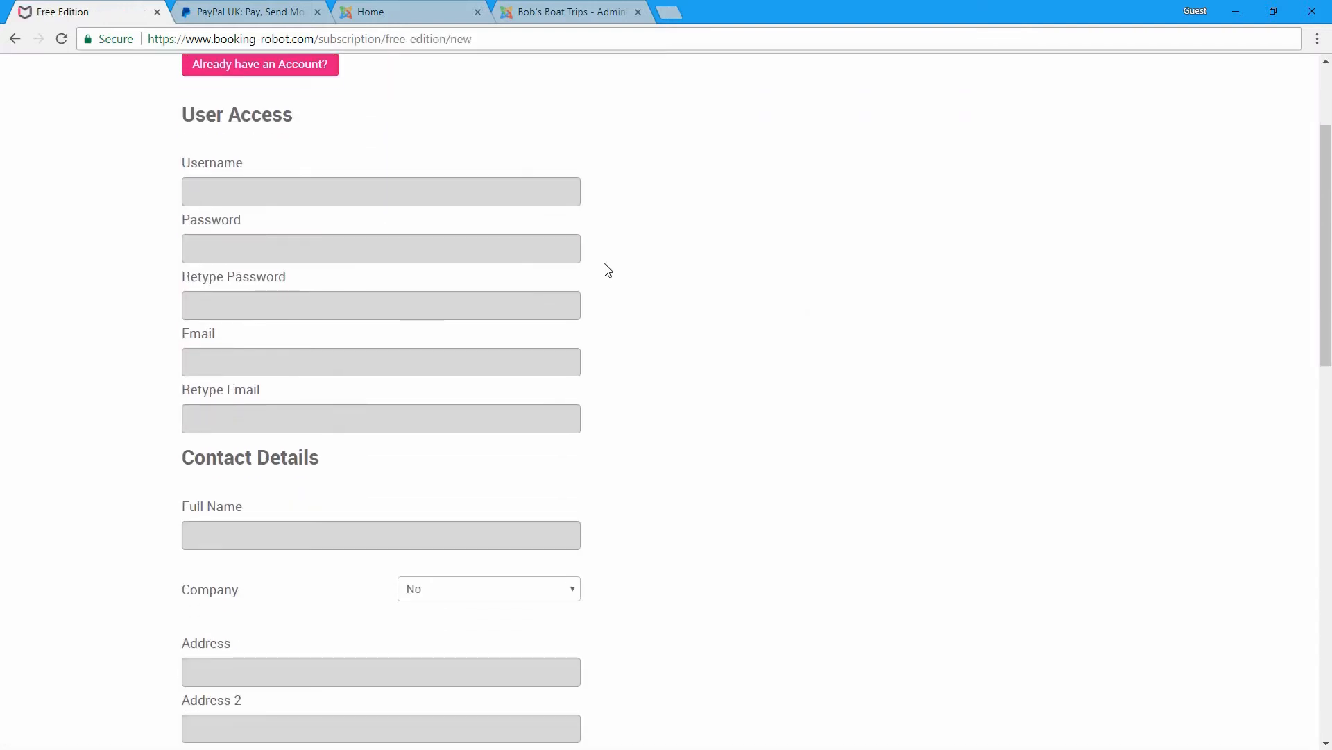
scroll(606, 269, down, 2)
scroll(604, 268, up, 4)
click(325, 276)
- Enter the account username, password and e-mail address in the sign-up form
click(277, 273)
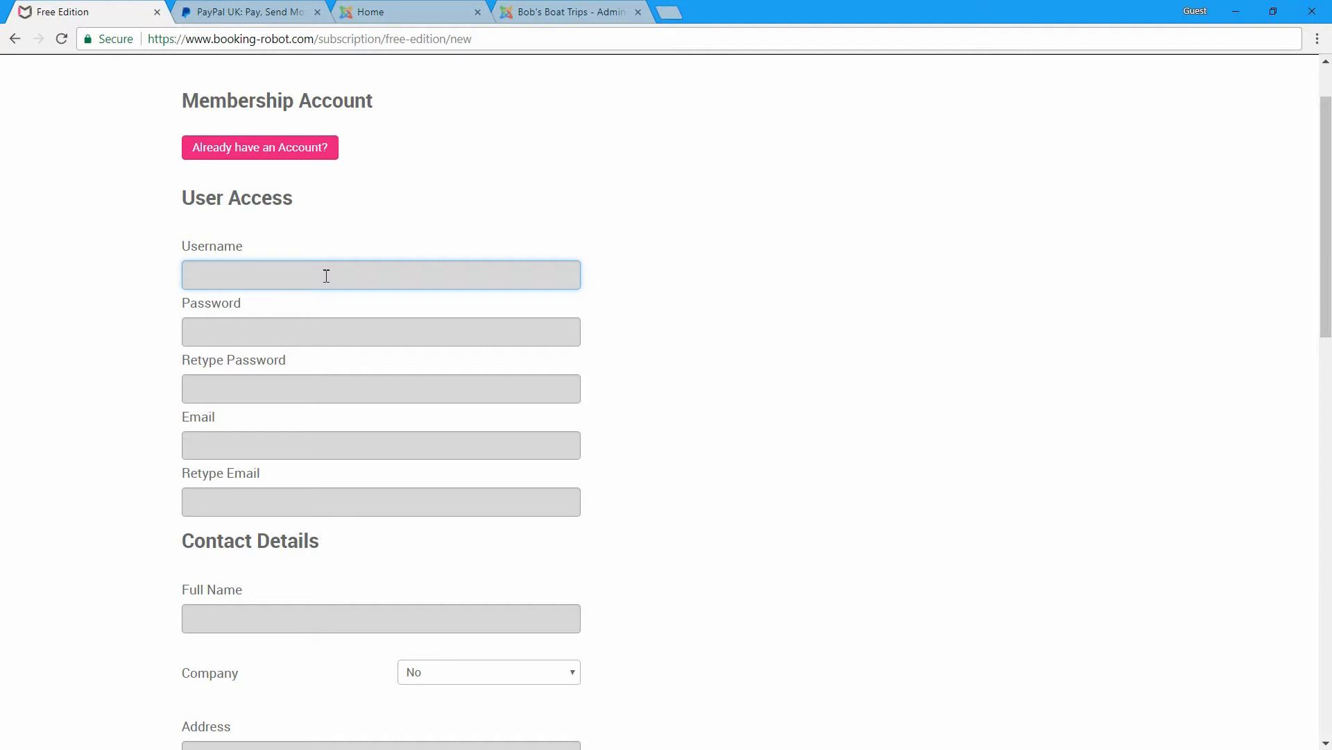
text(Bo)
key(BackSpace)
key(BackSpace)
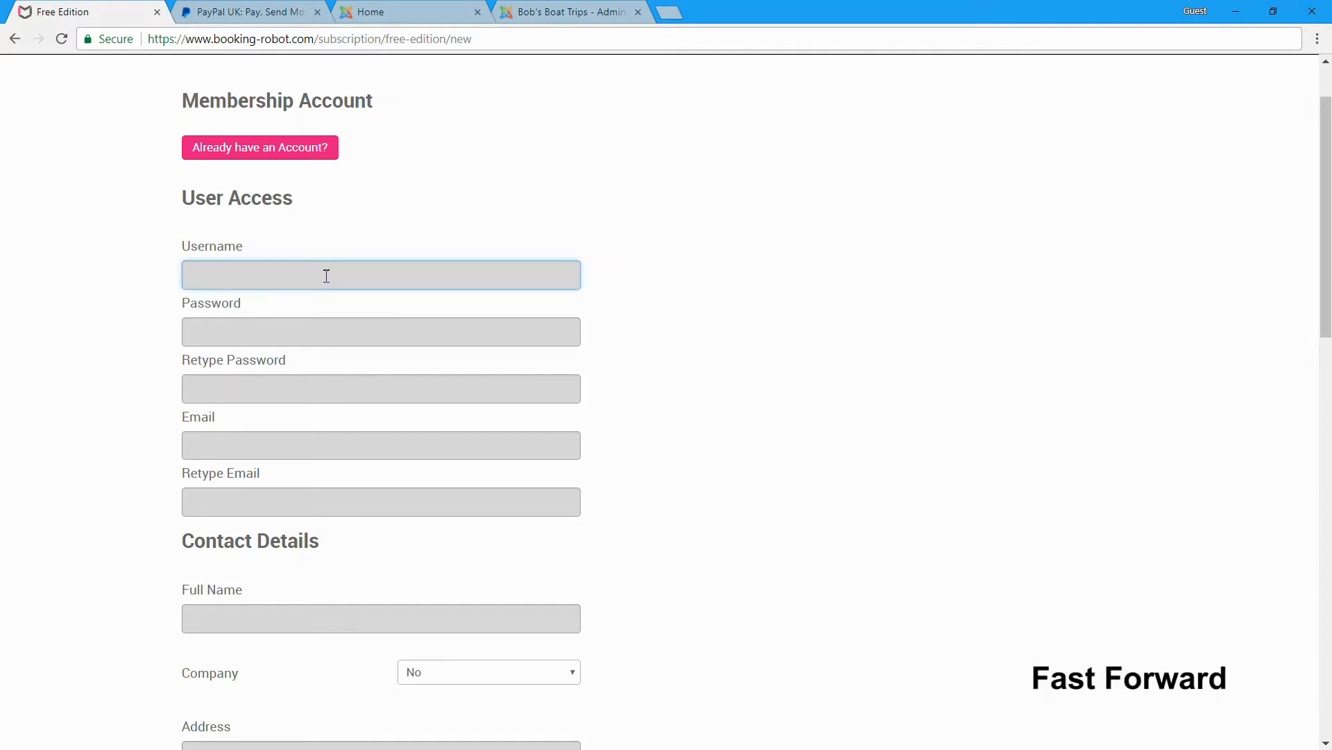
key(Tab)
text(12)
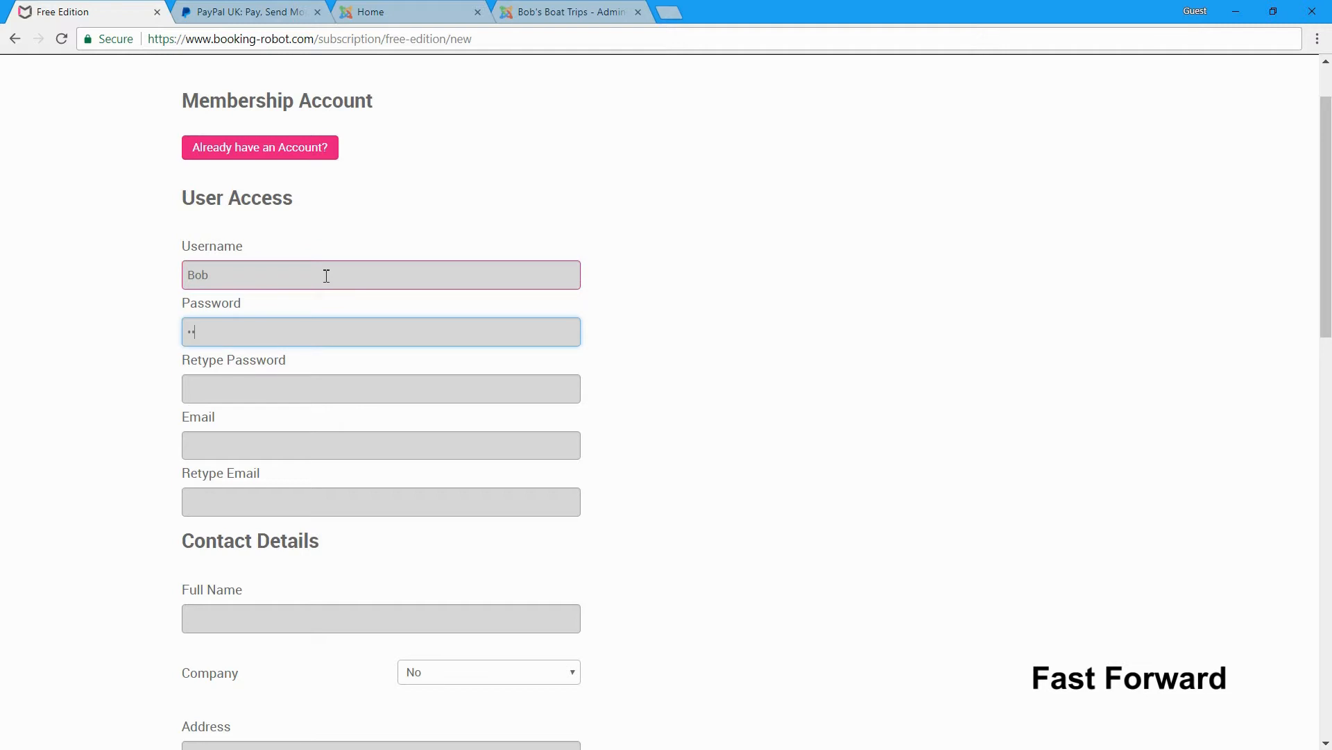
text(3456)
key(Tab)
text(123456)
key(Tab)
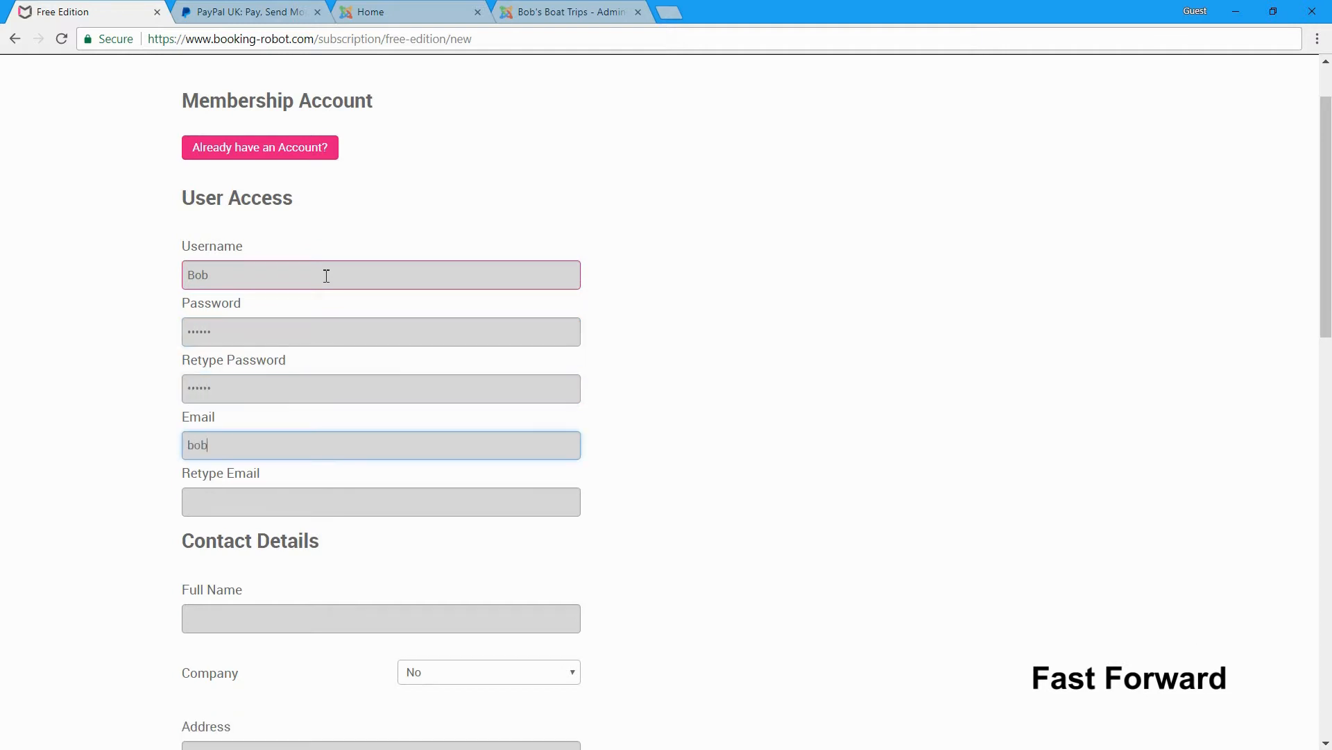
key(Tab)
key(Tab)
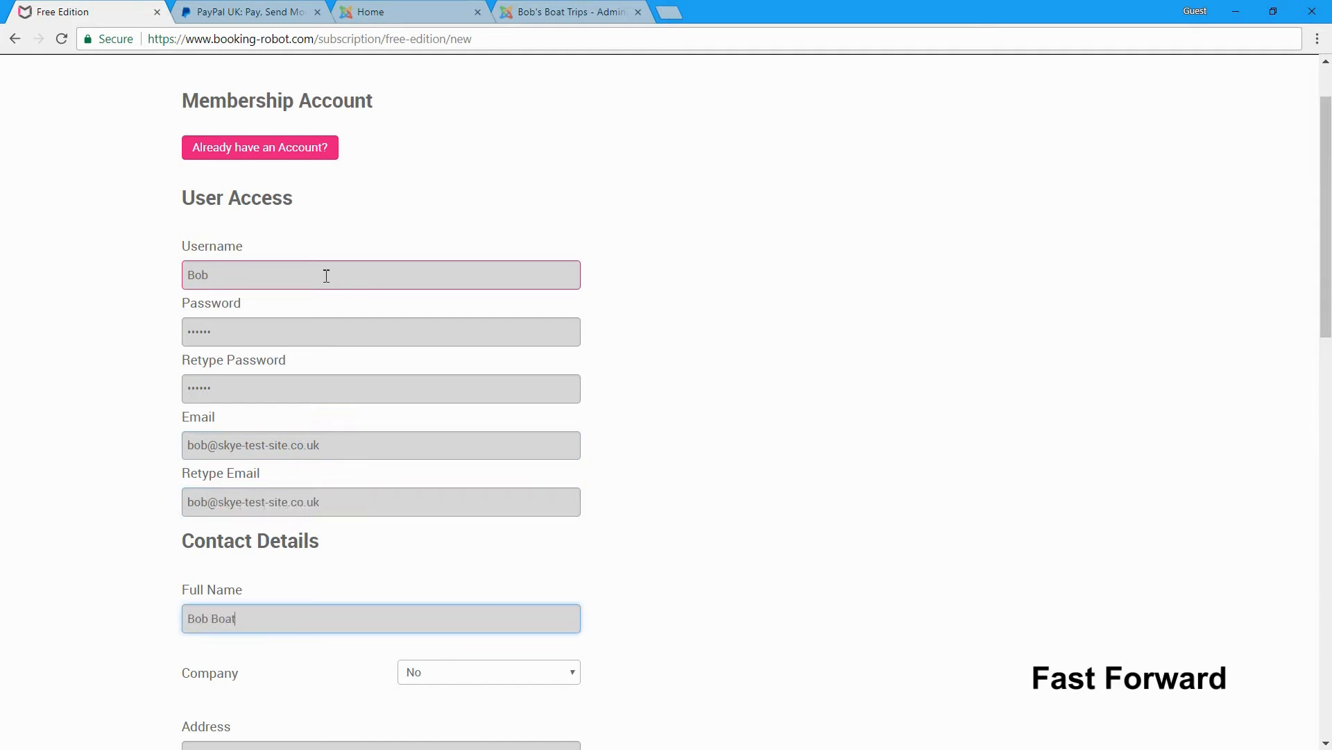
- Fill in the postal address lines, city and ZIP code
scroll(486, 284, down, 5)
click(238, 417)
text(The Beach)
key(Tab)
text(The Island)
key(Tab)
text(The Mainland)
key(Tab)
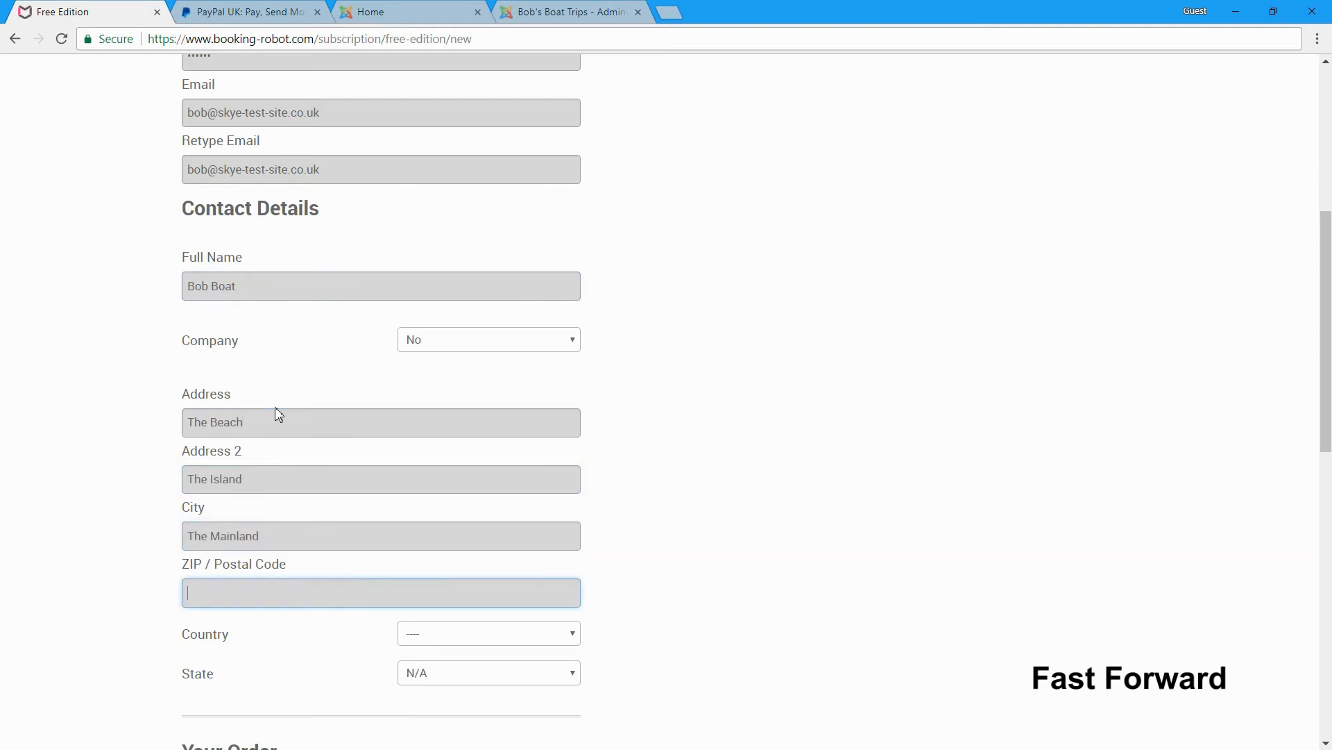
text(ABC 123)
- Set the country to United Kingdom and submit the free subscription form
click(465, 641)
text(un)
scroll(479, 590, down, 2)
click(476, 522)
scroll(590, 646, down, 4)
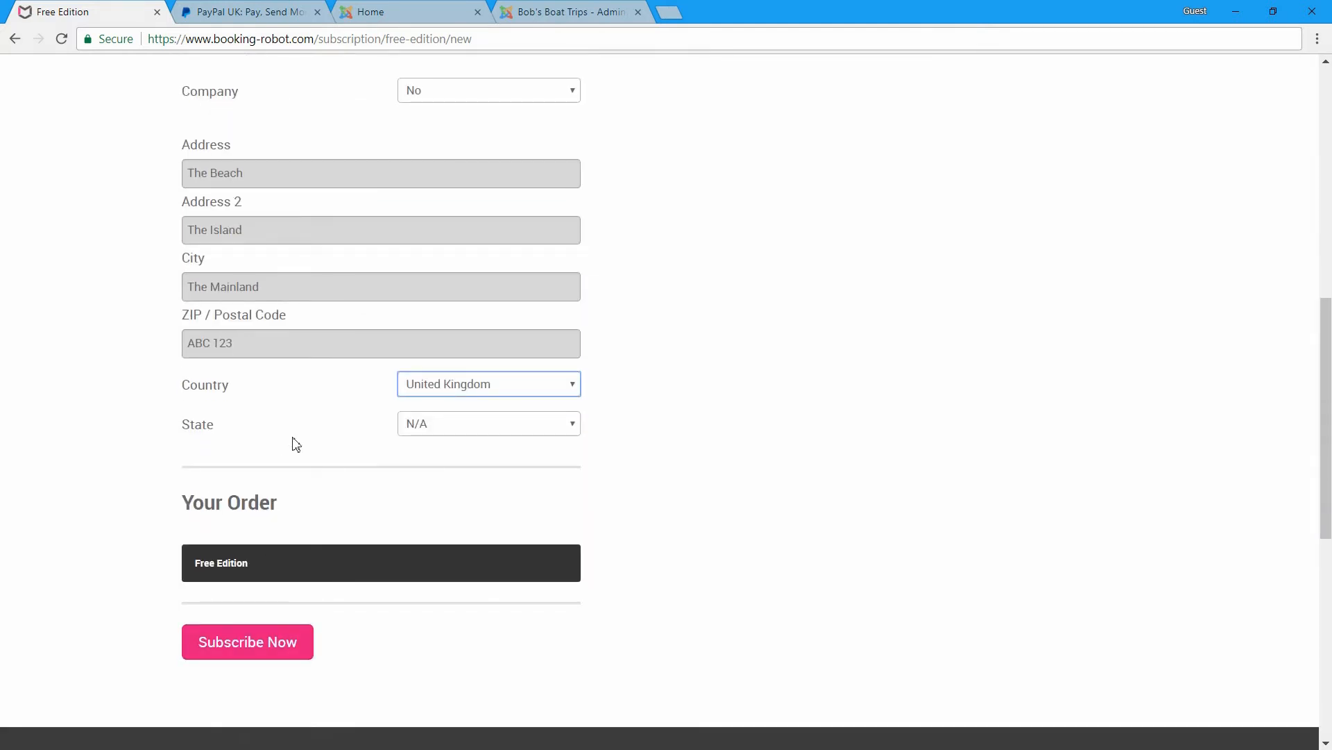
click(254, 653)
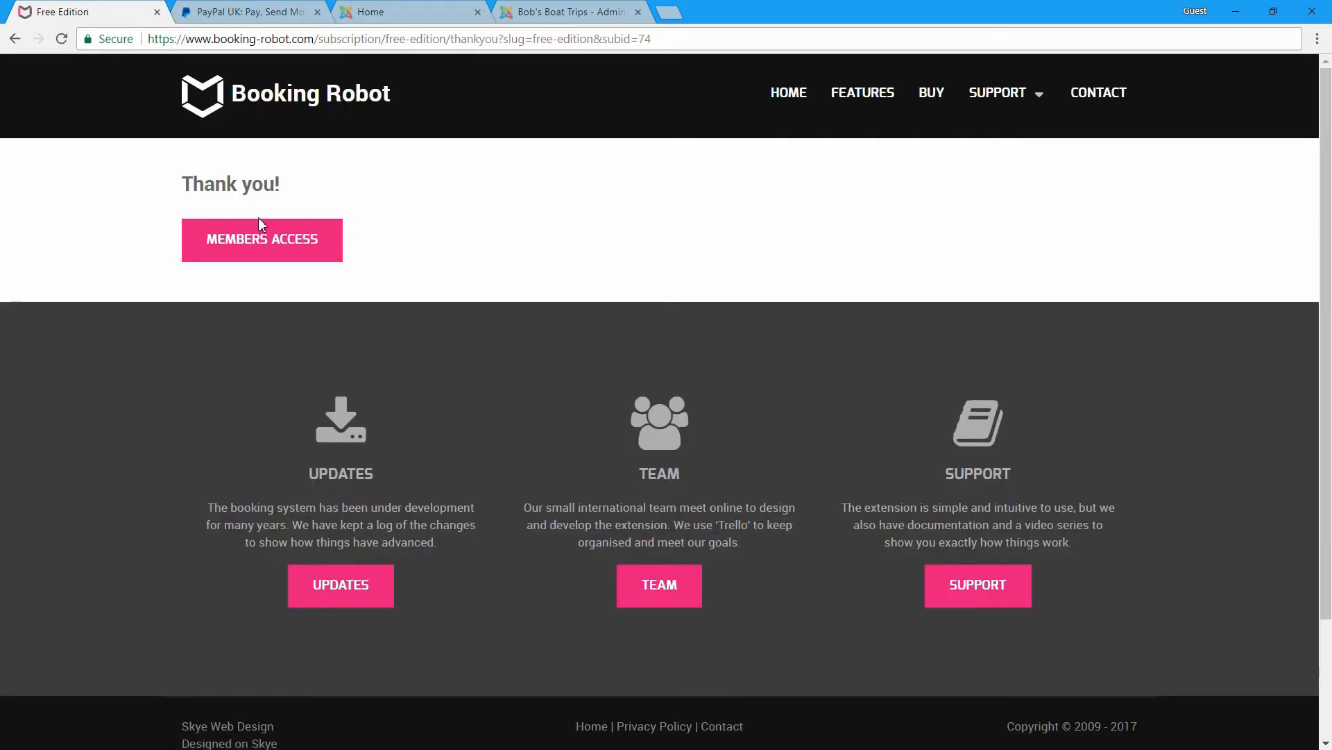
- From Members > Free Edition, download BR_1.9.2_Free_Edition.zip and dismiss the thank-you popup
click(243, 251)
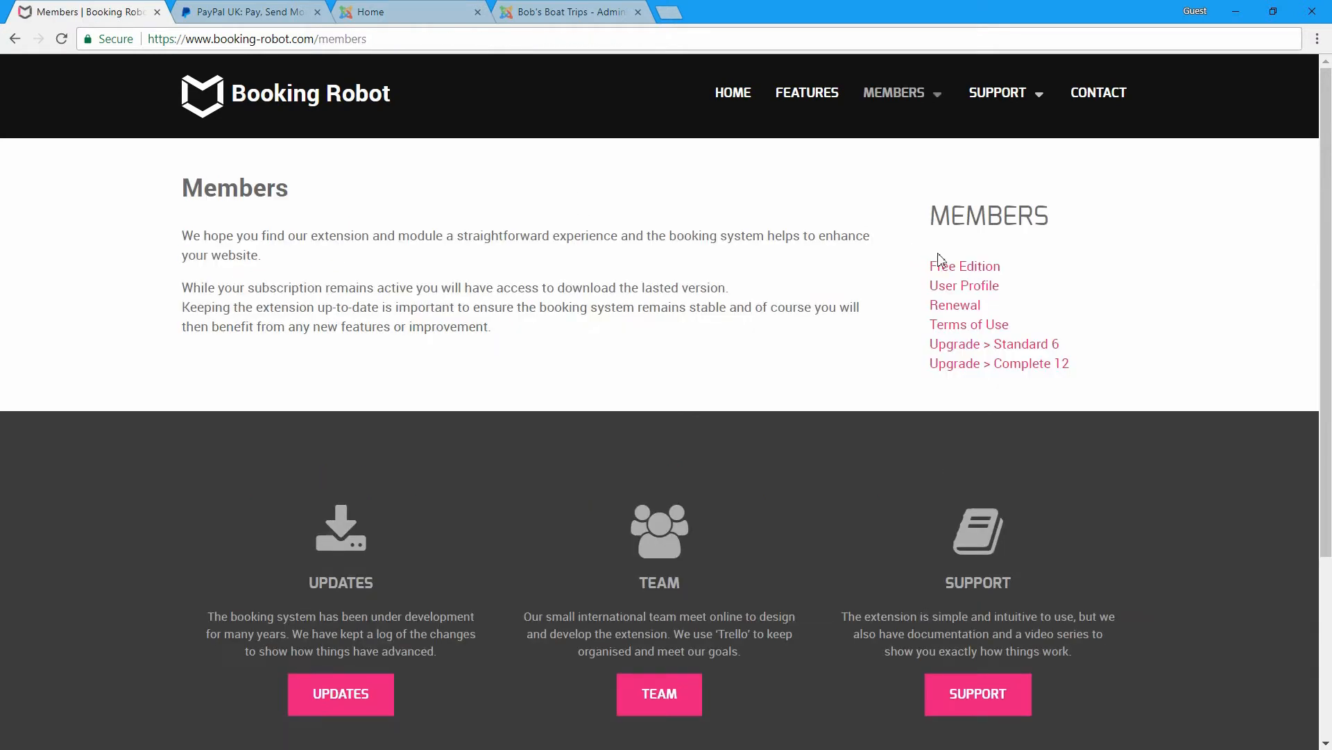
mouse_move(911, 102)
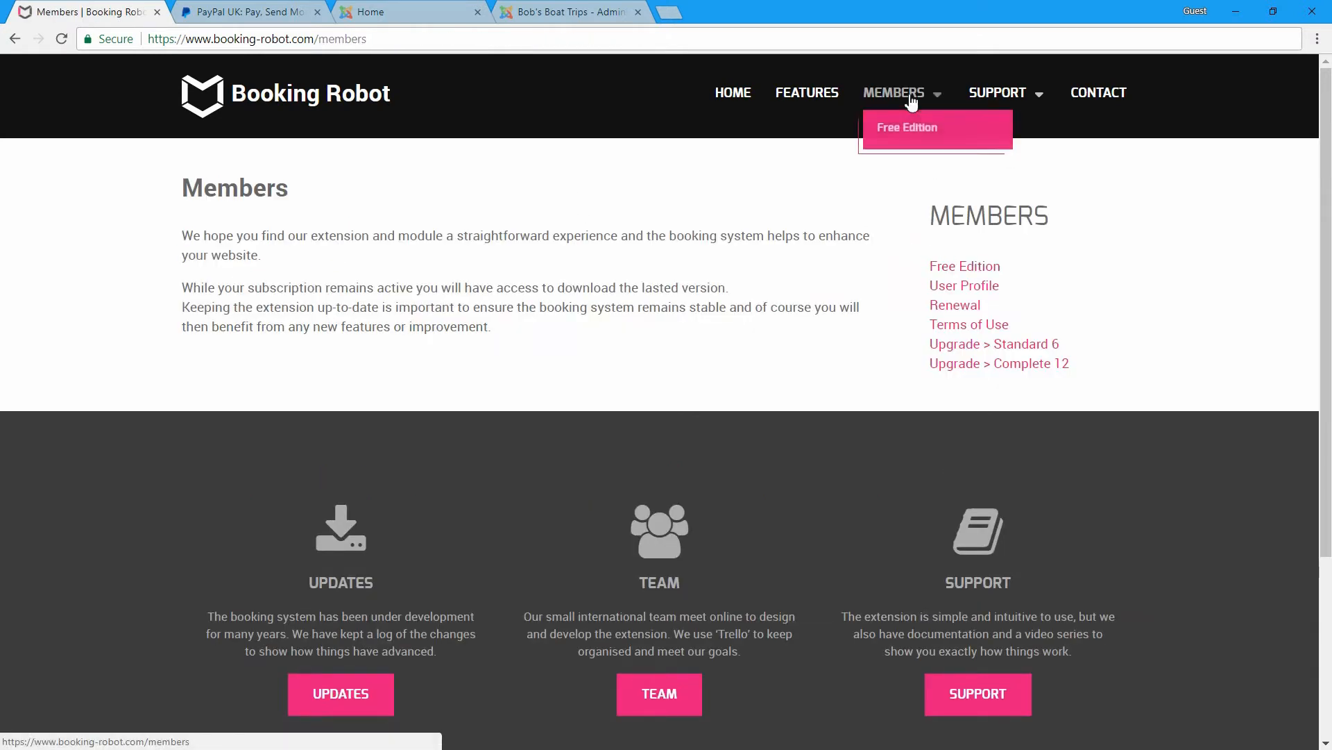
click(961, 285)
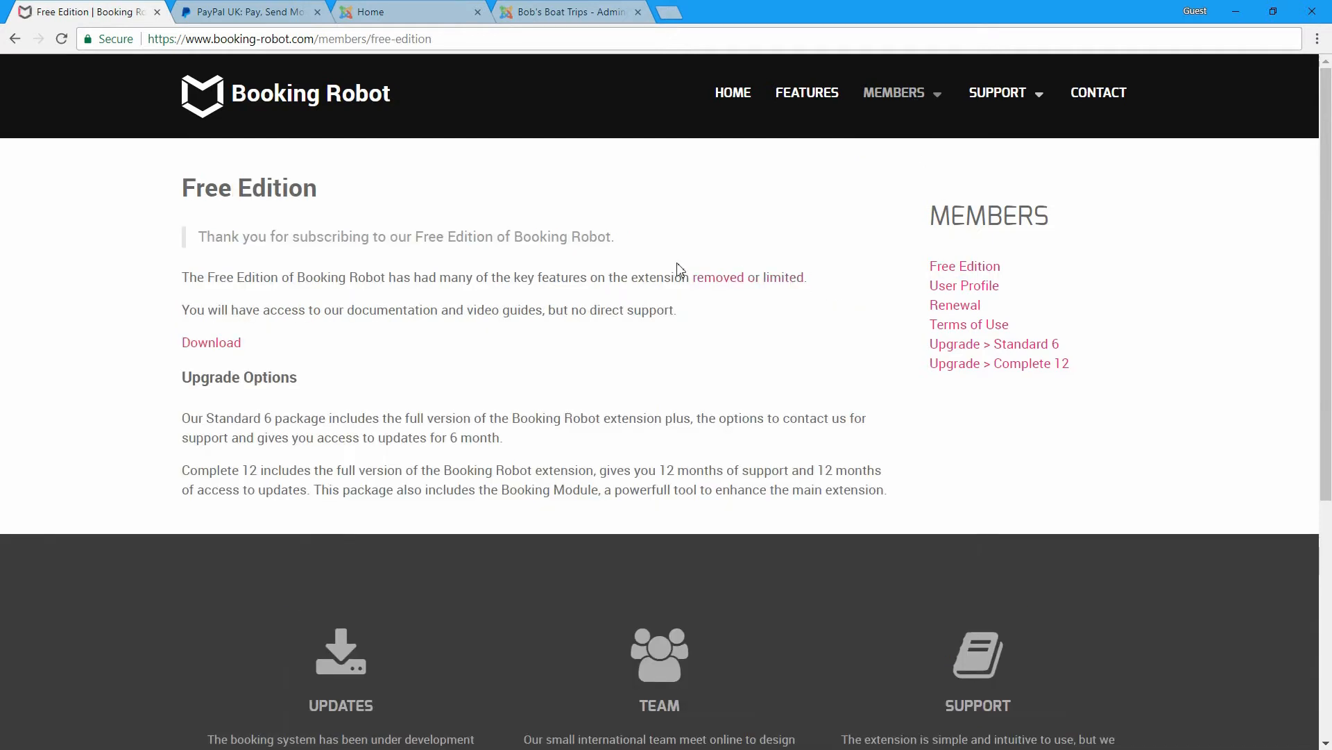
click(229, 347)
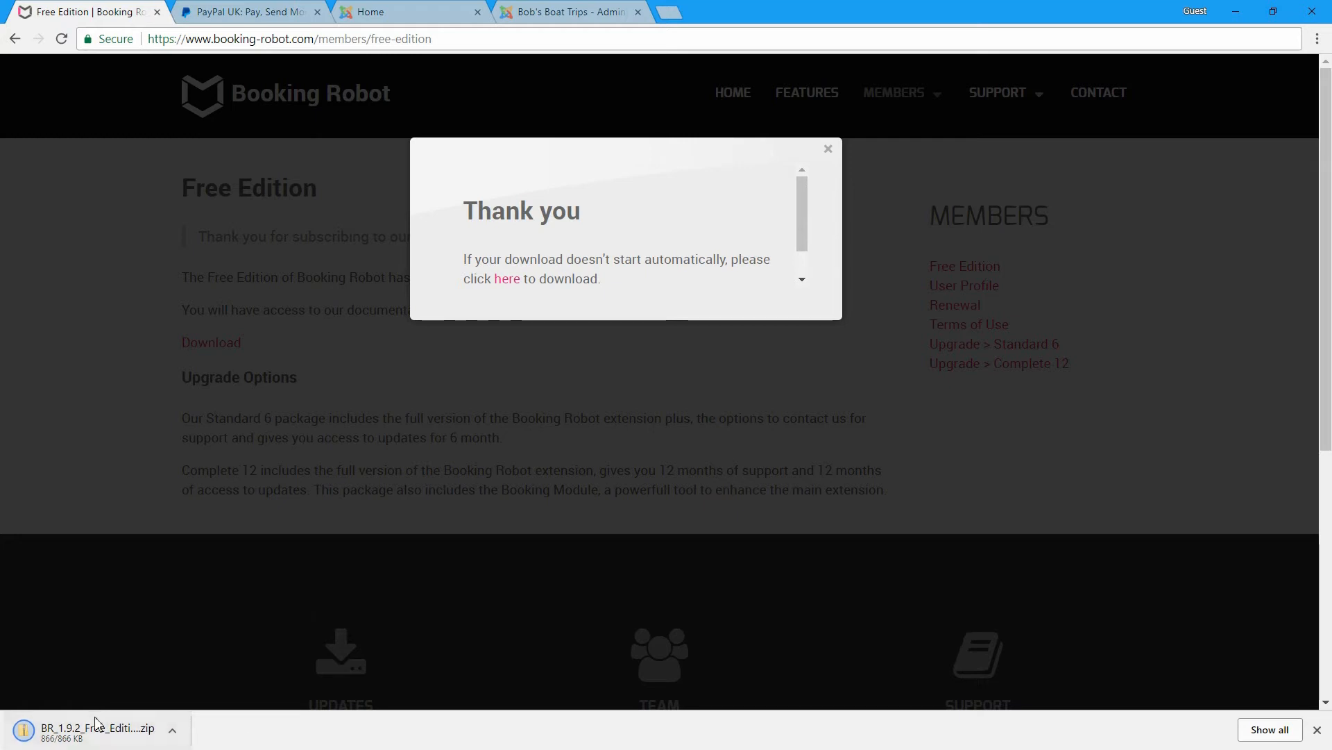
click(828, 152)
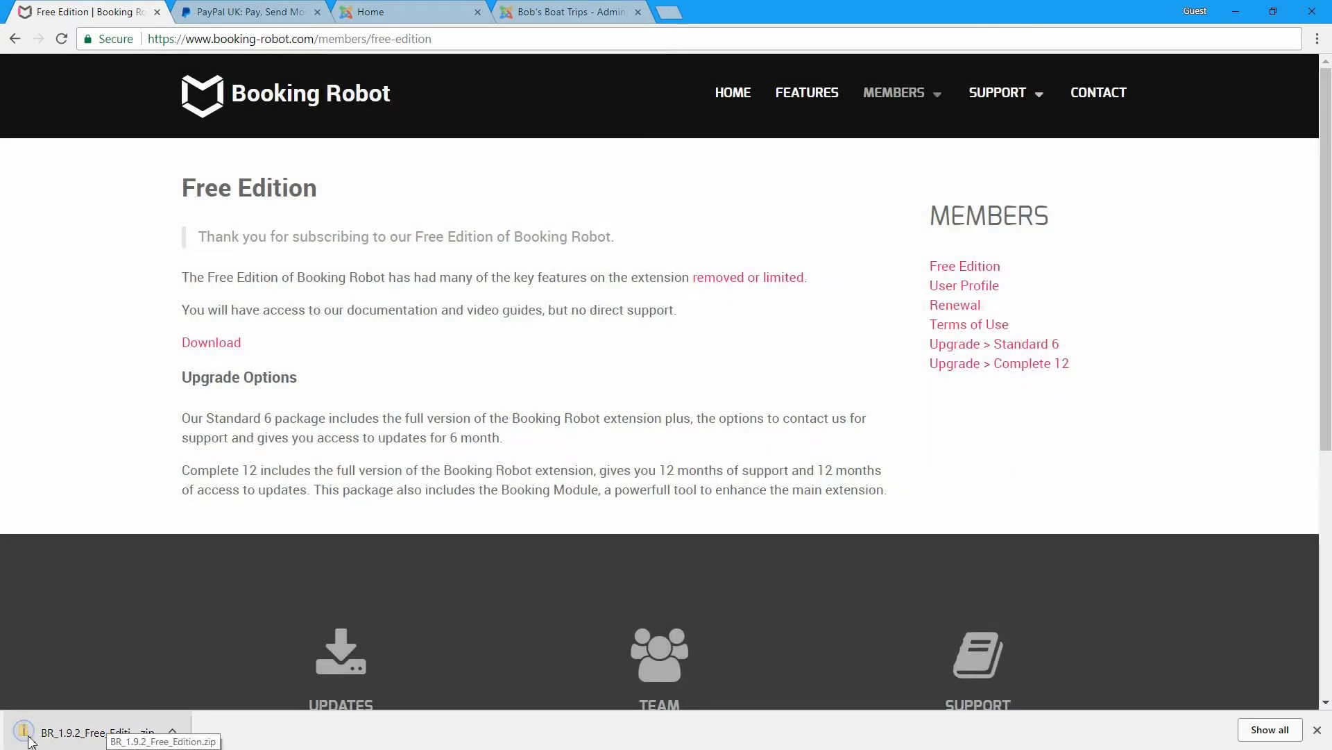
- Log in to the Bob's Boat Trips Joomla administrator
click(444, 12)
click(532, 22)
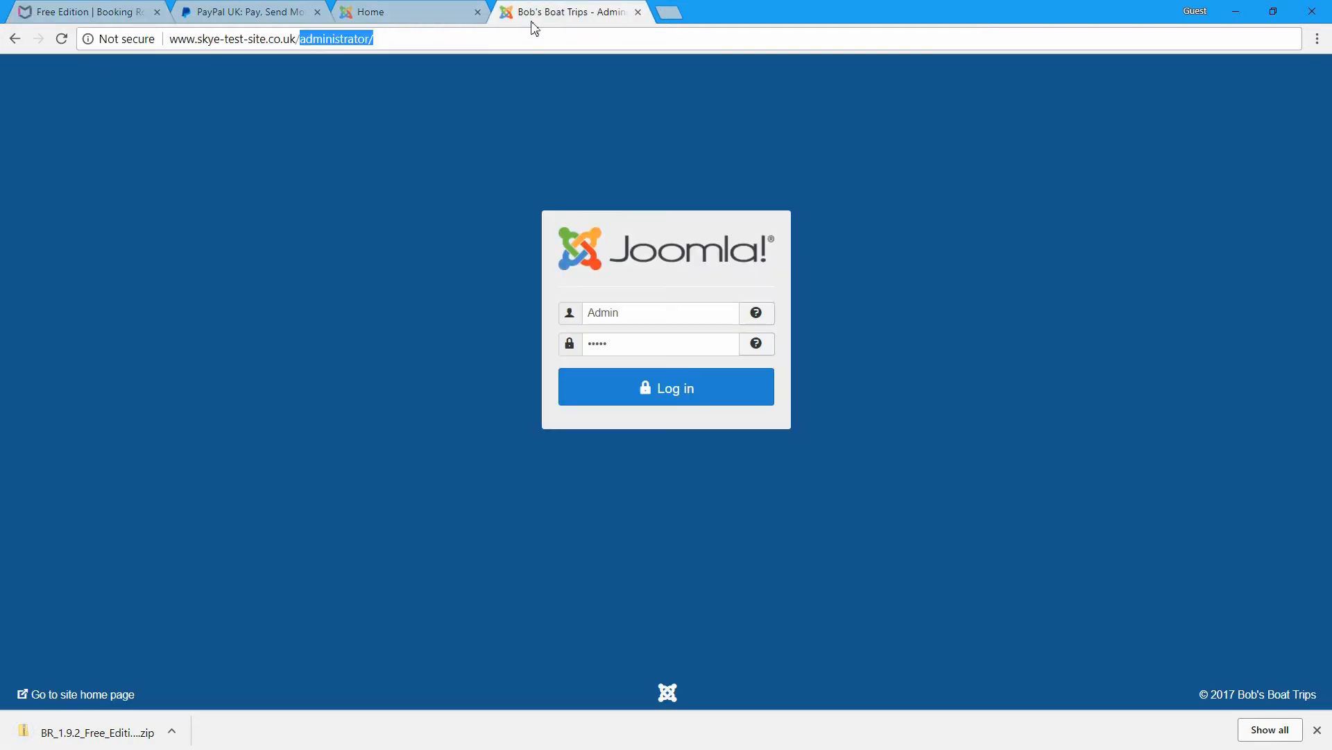
click(625, 392)
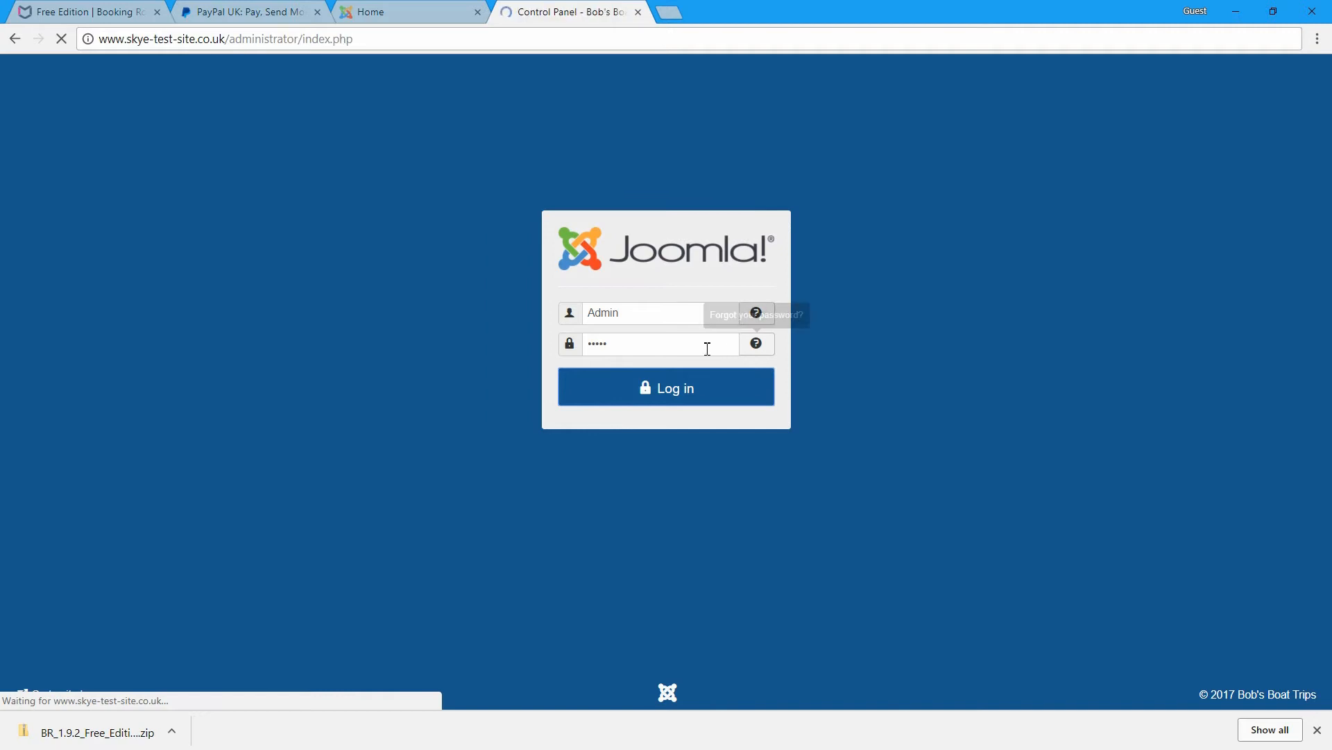
- Go to Extensions > Manage > Install, Upload Package File tab
click(446, 69)
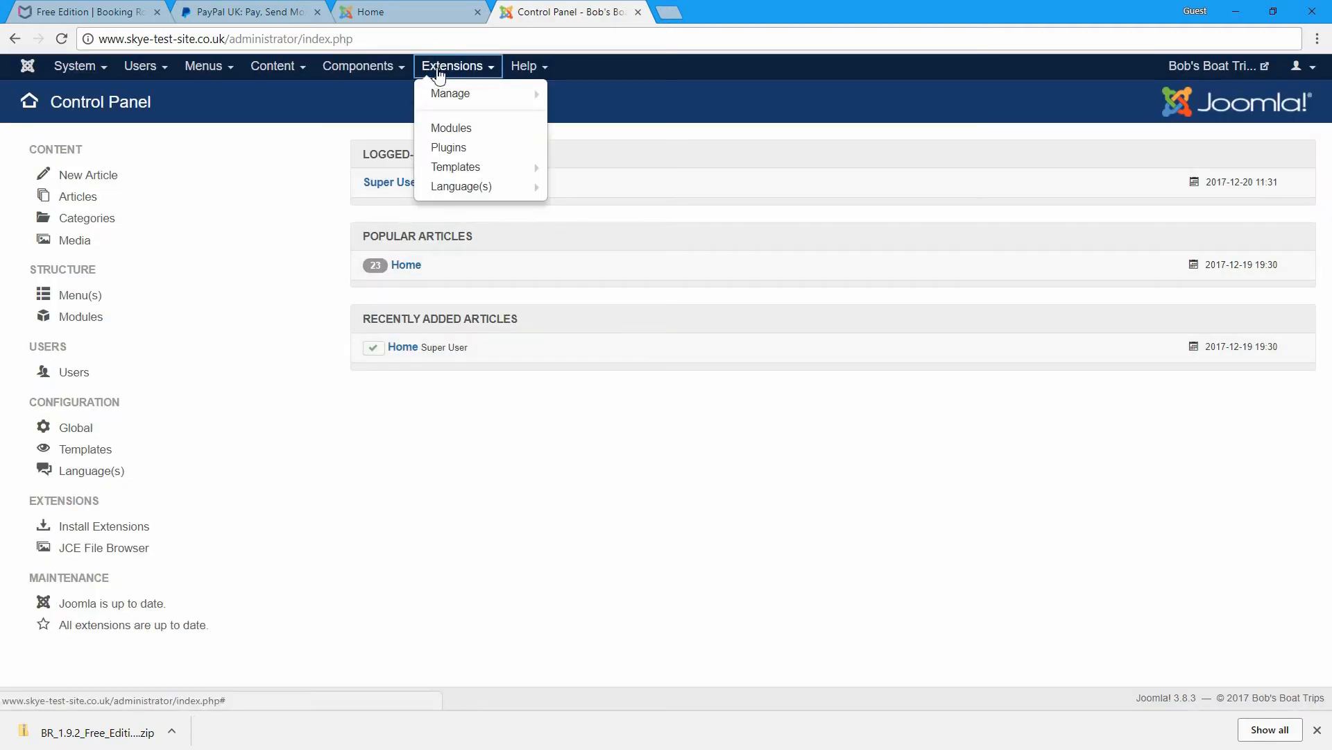
mouse_move(479, 98)
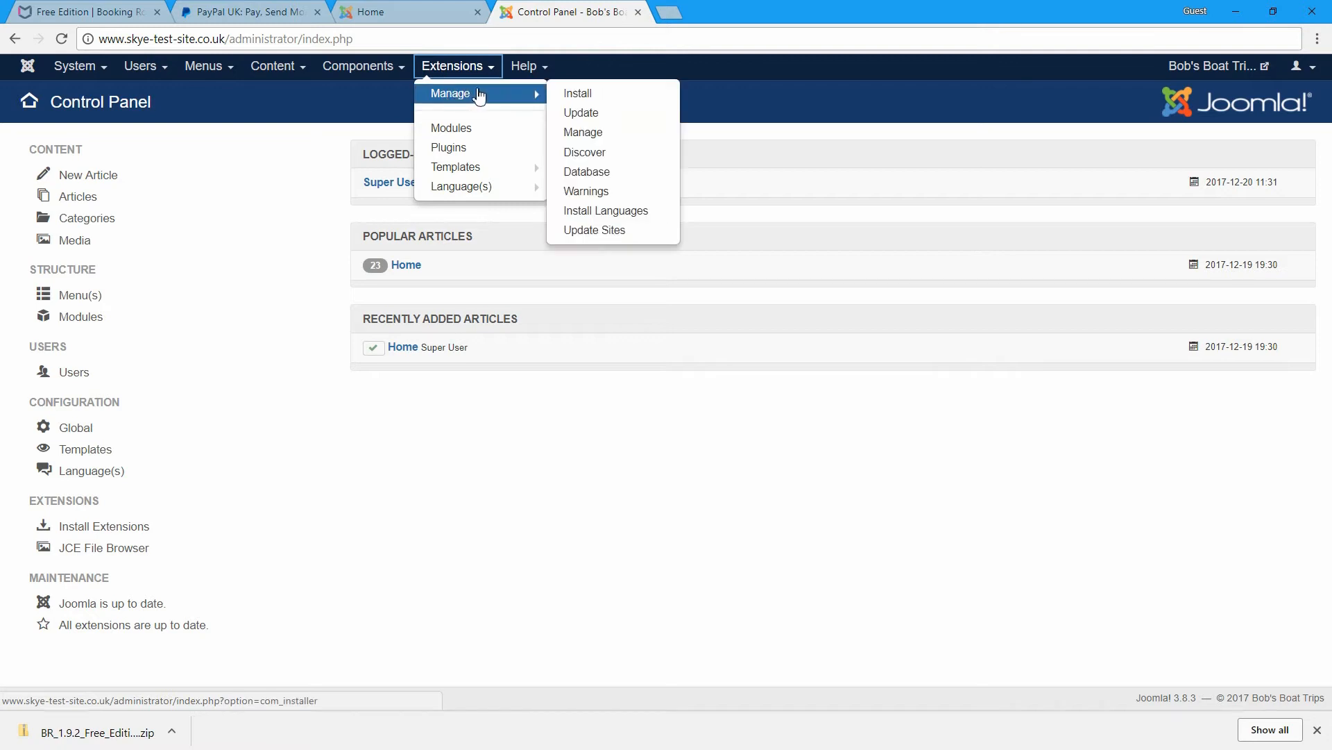
click(577, 93)
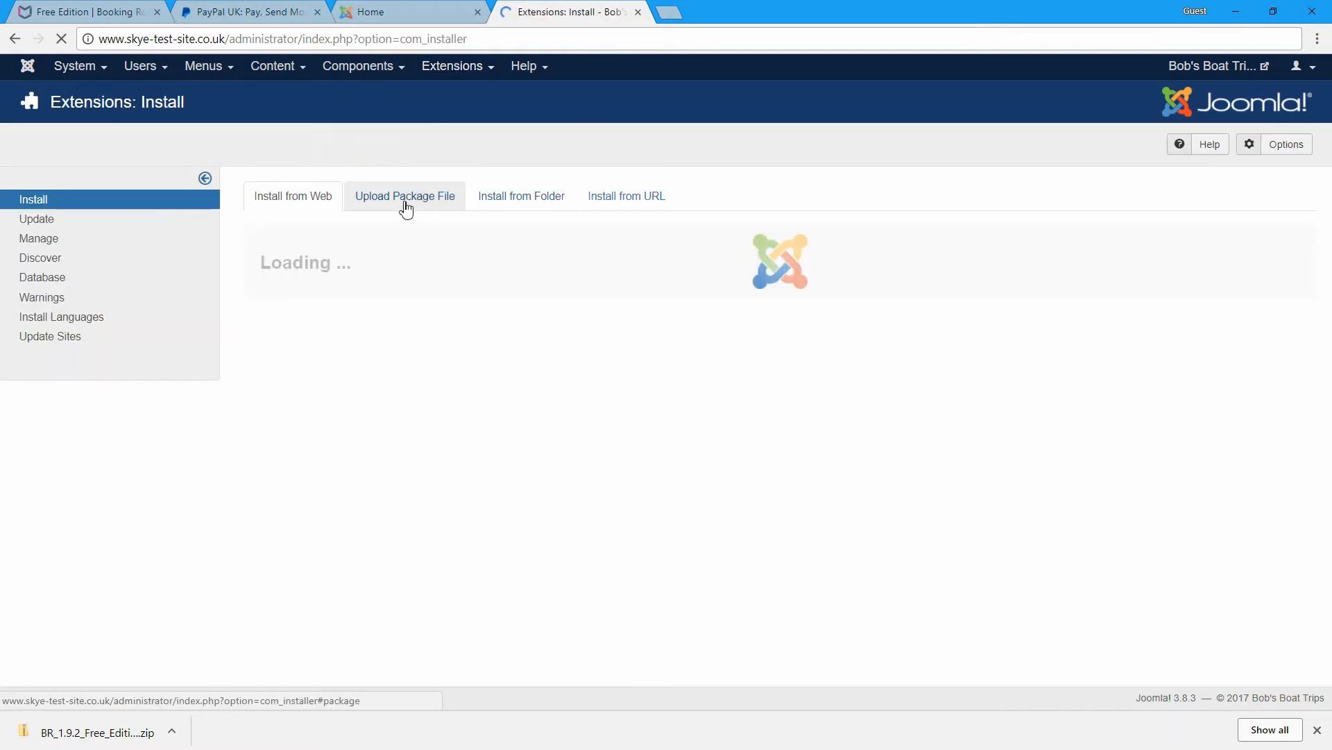
click(403, 200)
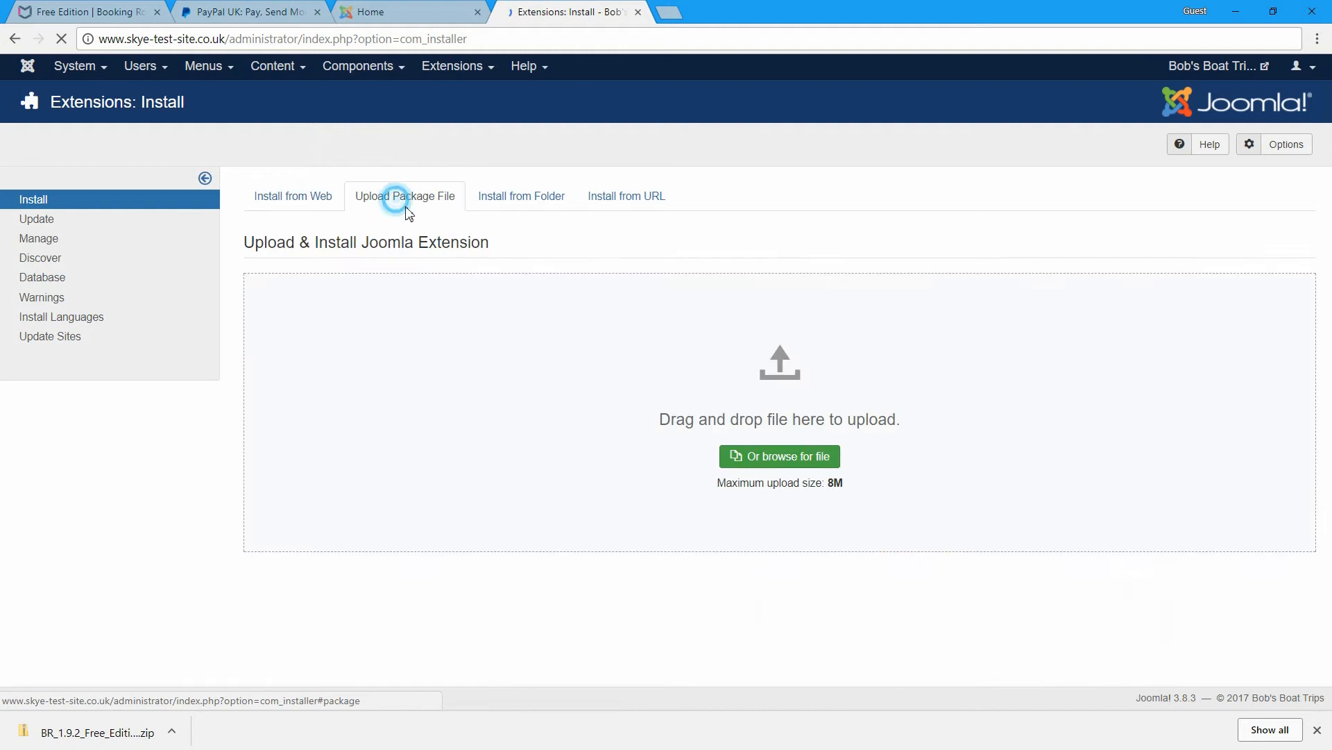
- Drag BR_1.9.2_Free_Edition.zip into the upload drop zone to install Booking Robot
drag(147, 736, 611, 465)
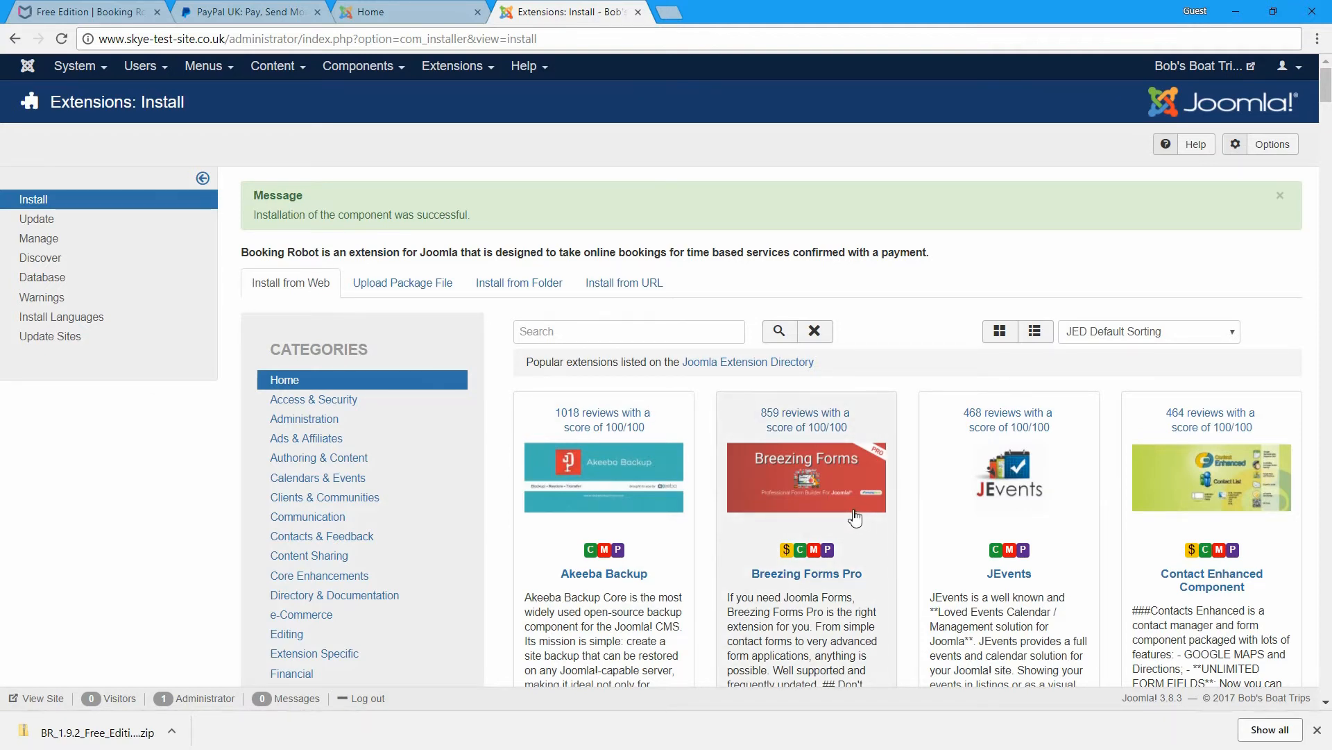
- Create a new Main Menu item titled 'Book Online'
click(1317, 730)
click(203, 66)
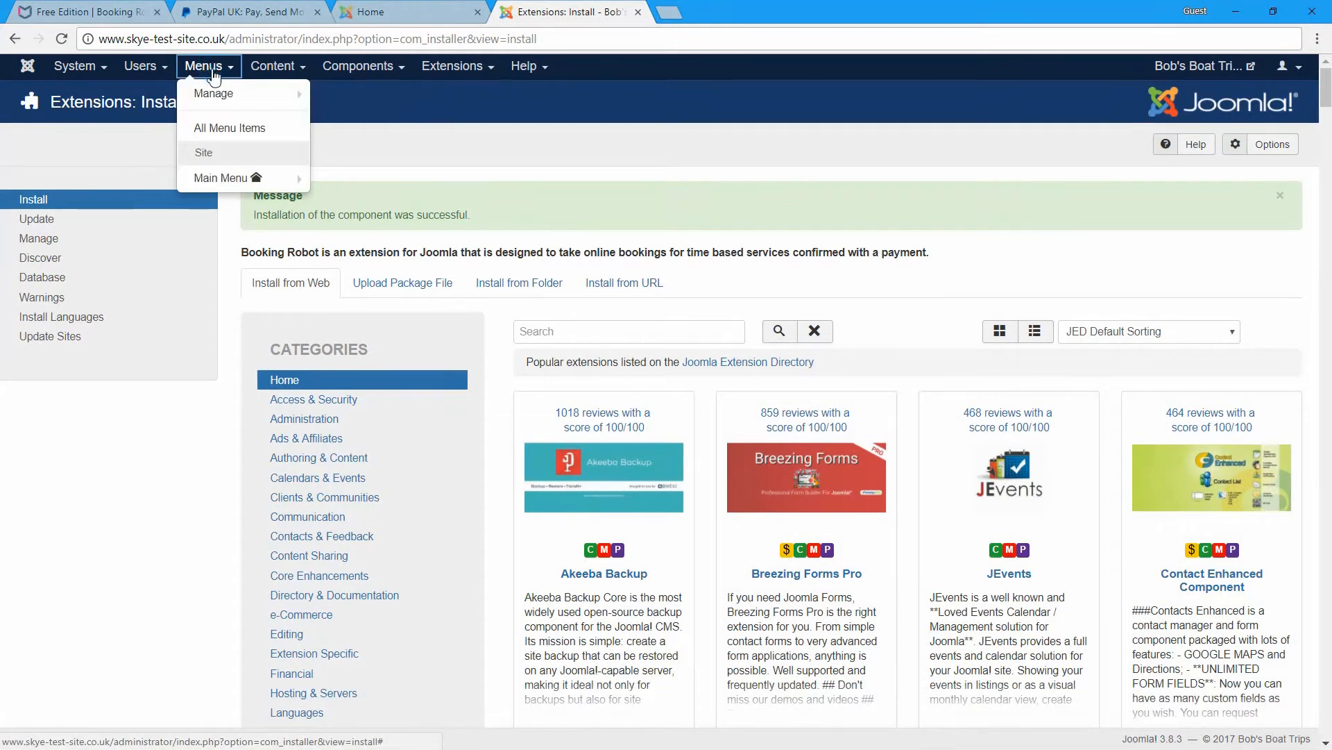
click(207, 179)
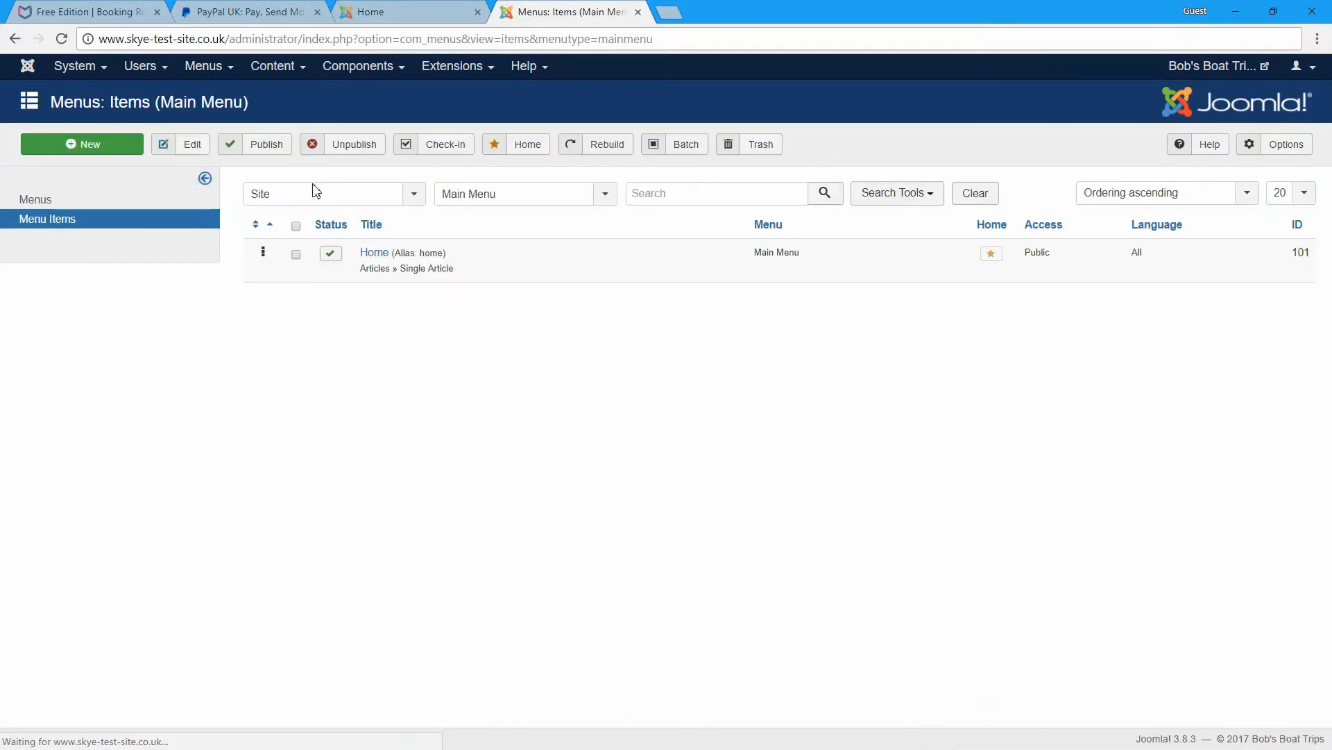
click(115, 149)
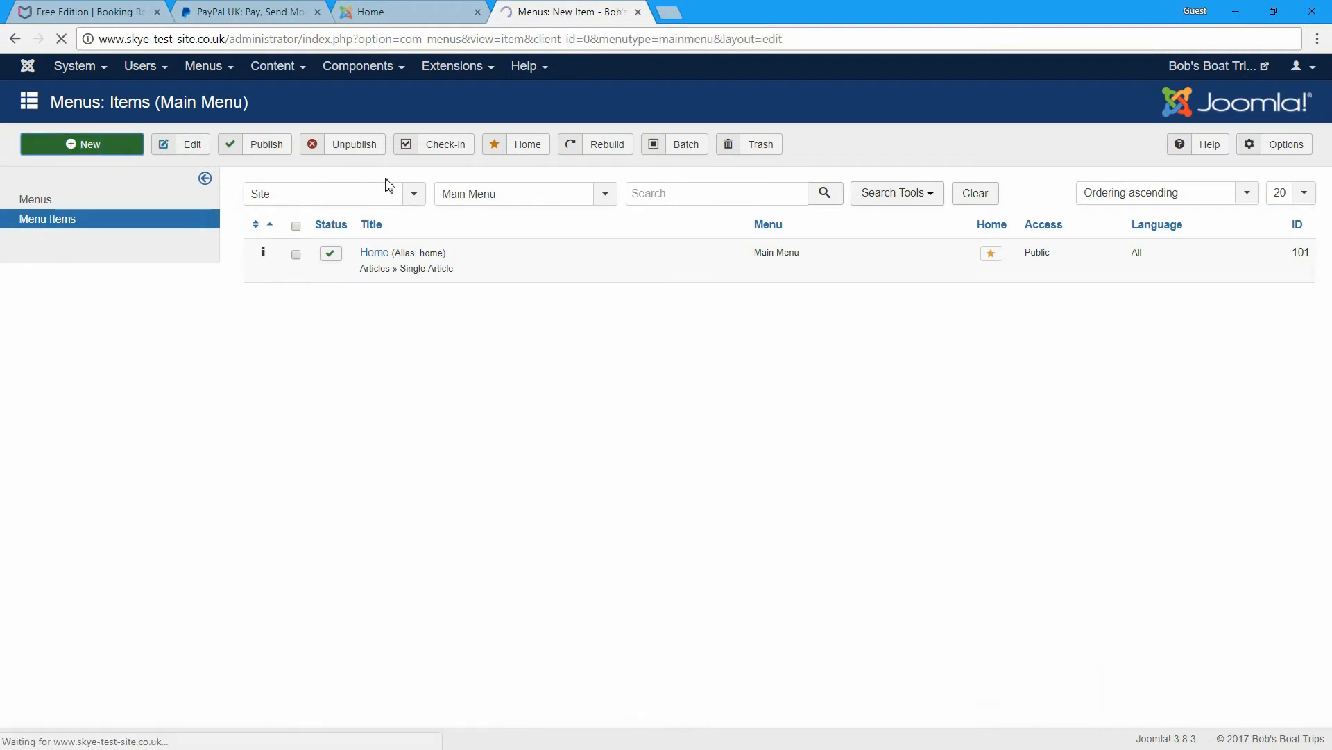
click(197, 200)
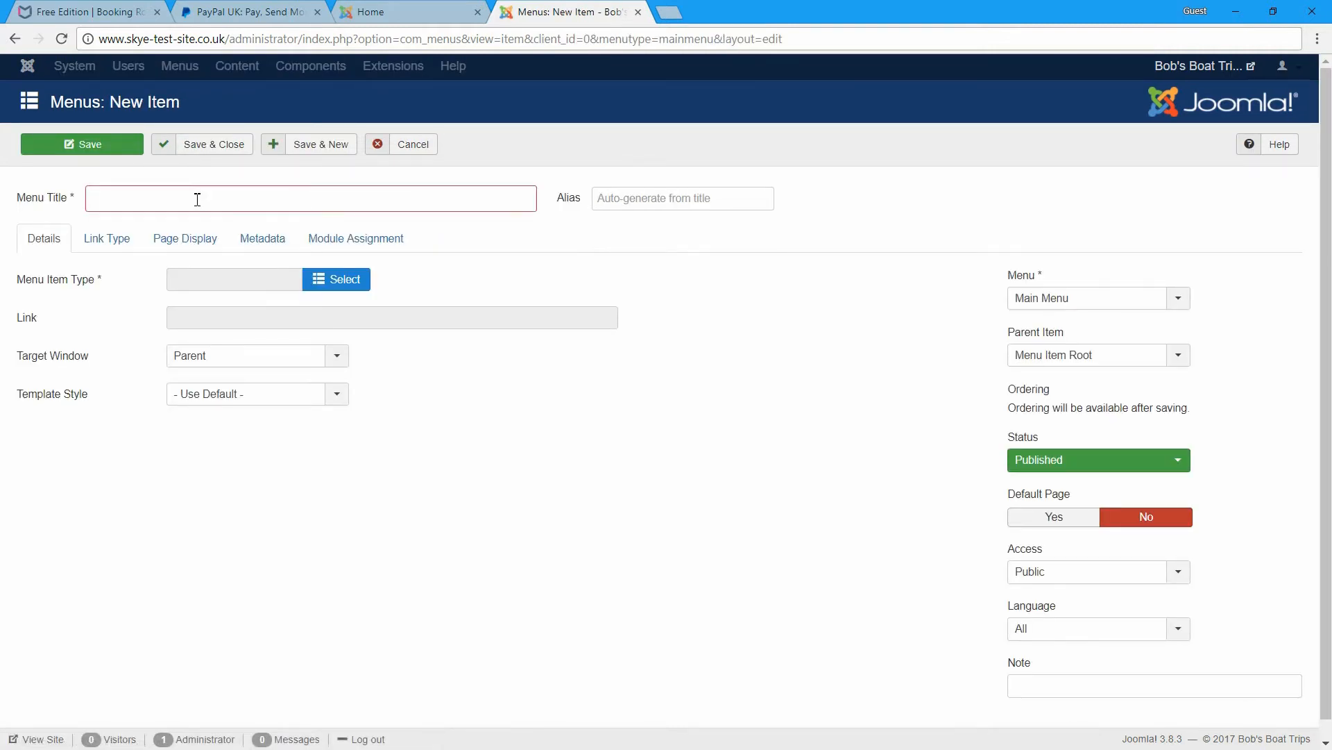
text(Book Online)
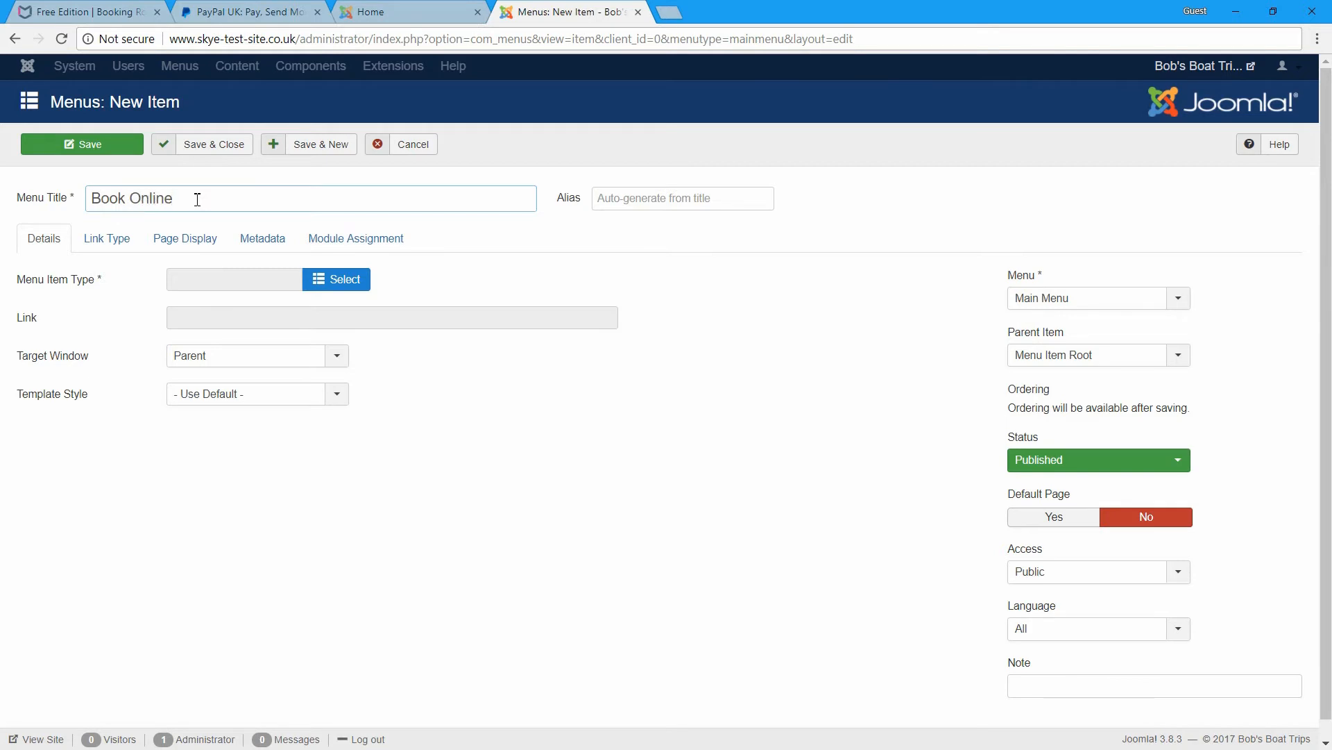
- Set the item type to Booking Robot > Booking and save and close it
click(336, 279)
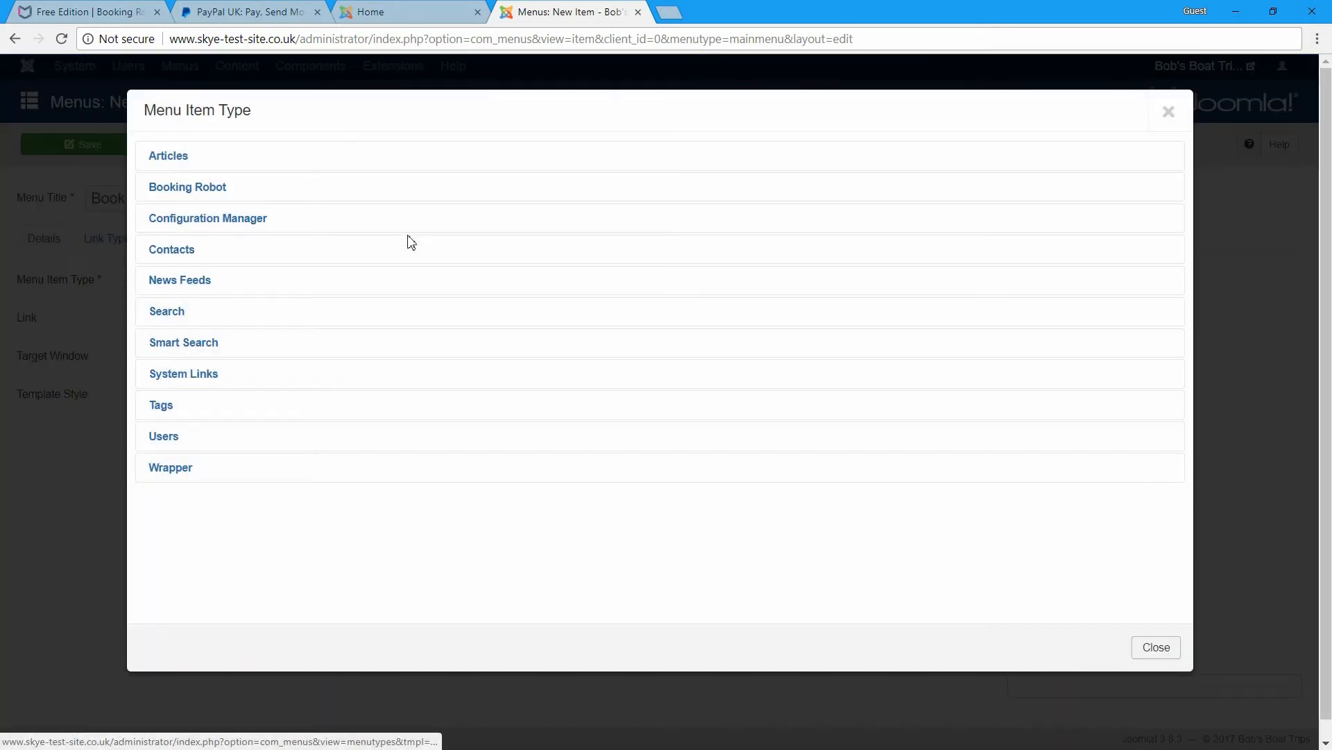
click(187, 189)
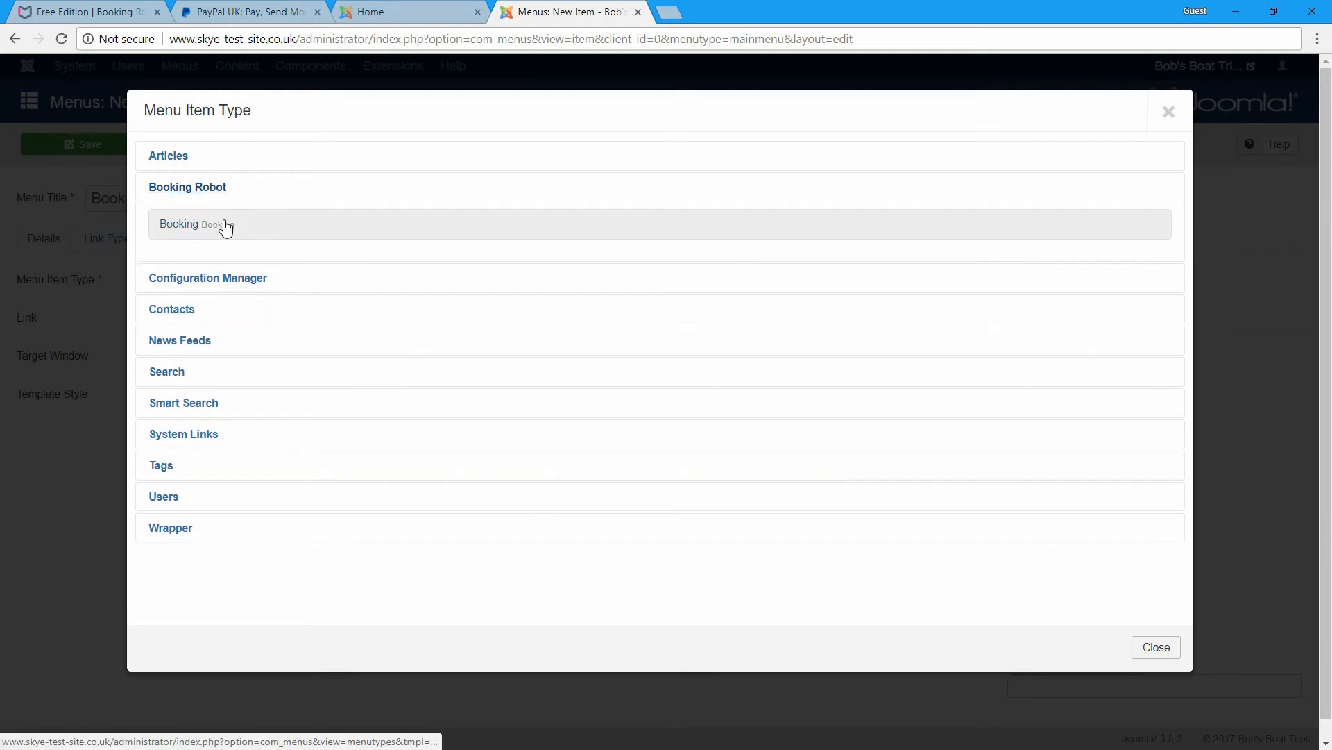
click(173, 226)
click(241, 150)
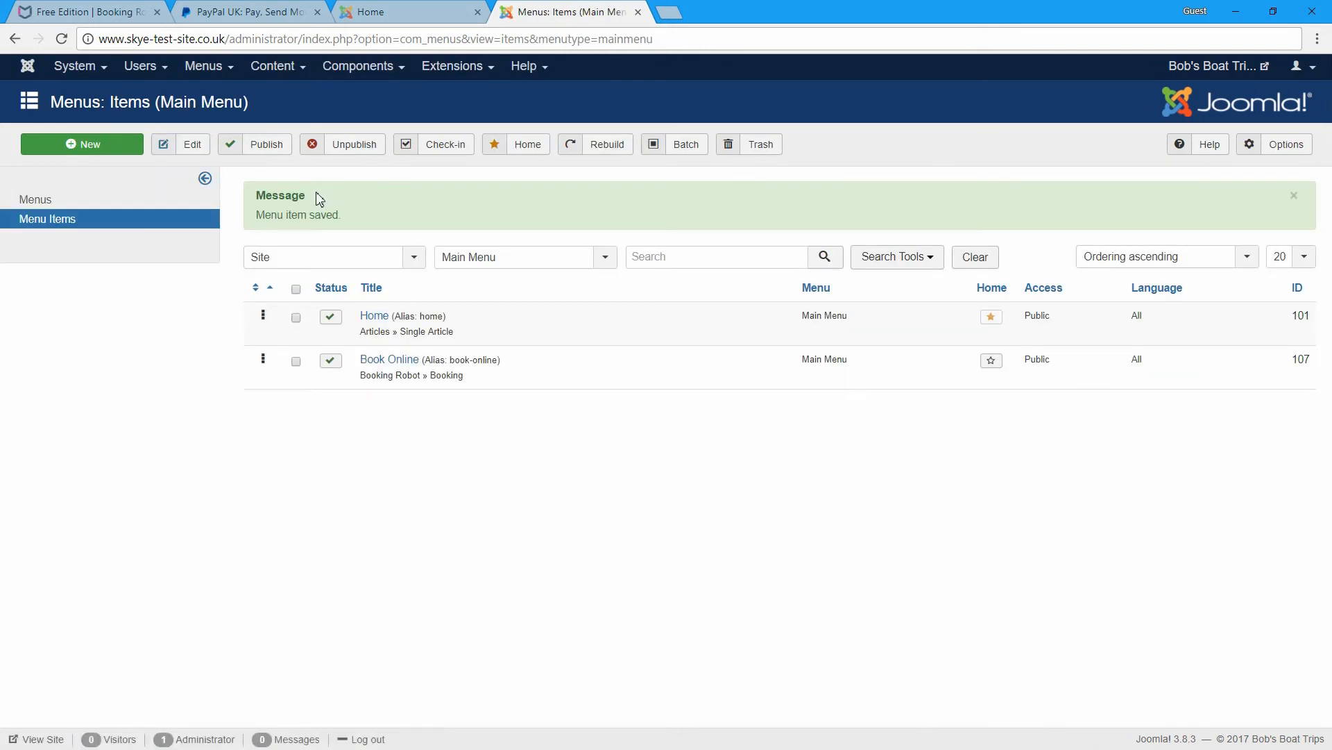
click(407, 12)
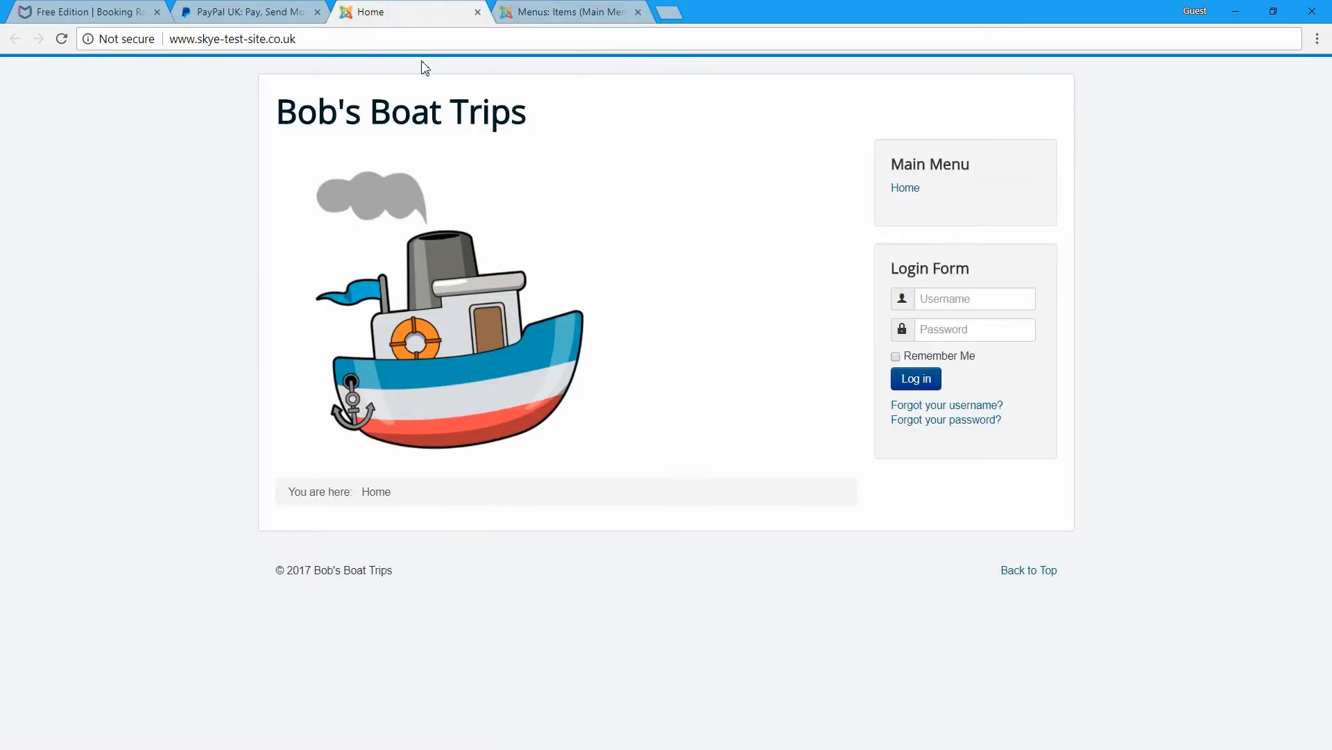
- Reload the public home page and open Book Online to see the Make a Booking form
click(61, 38)
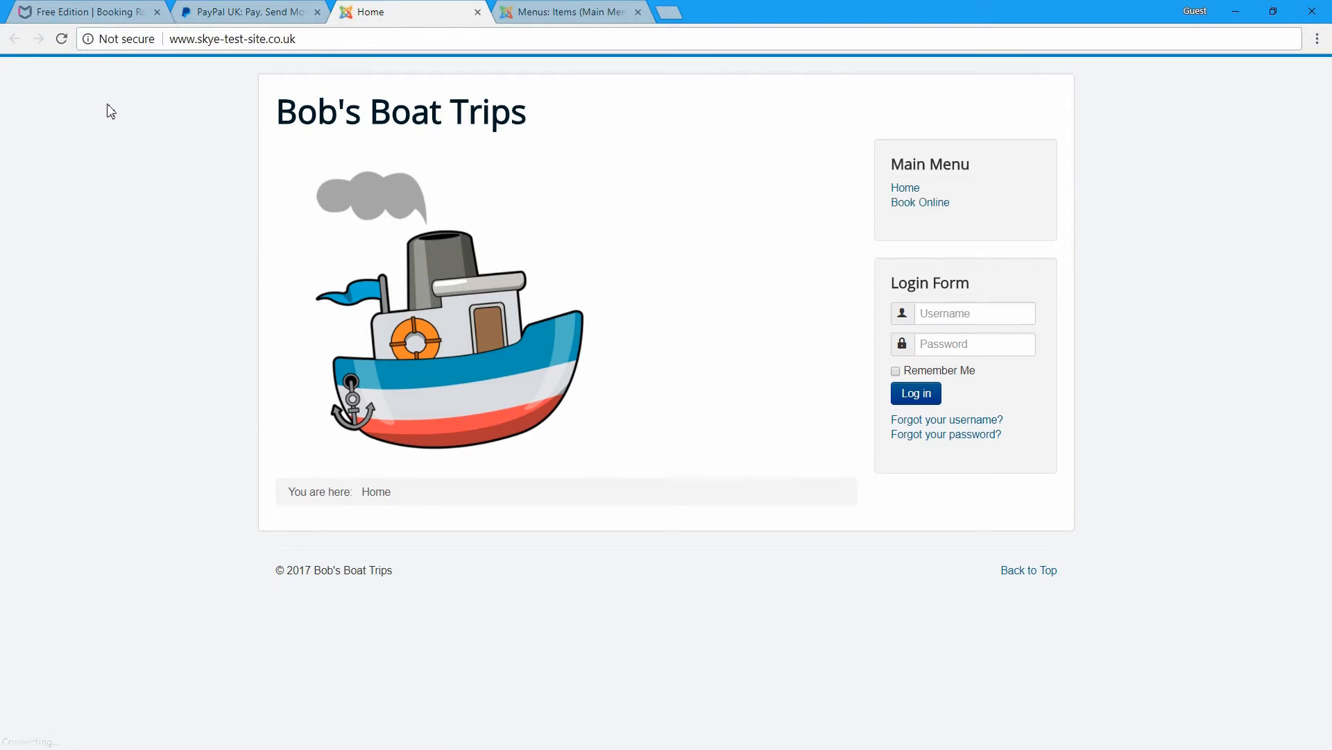
click(915, 204)
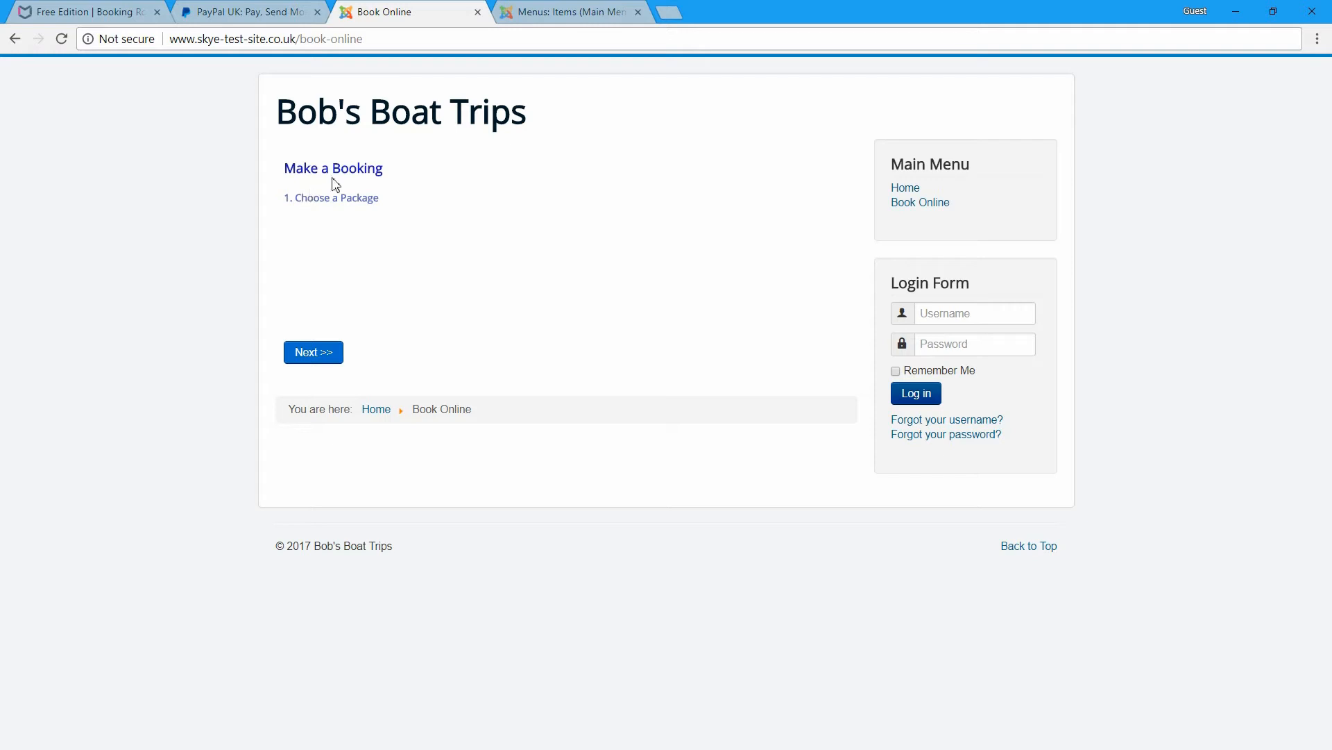
click(538, 7)
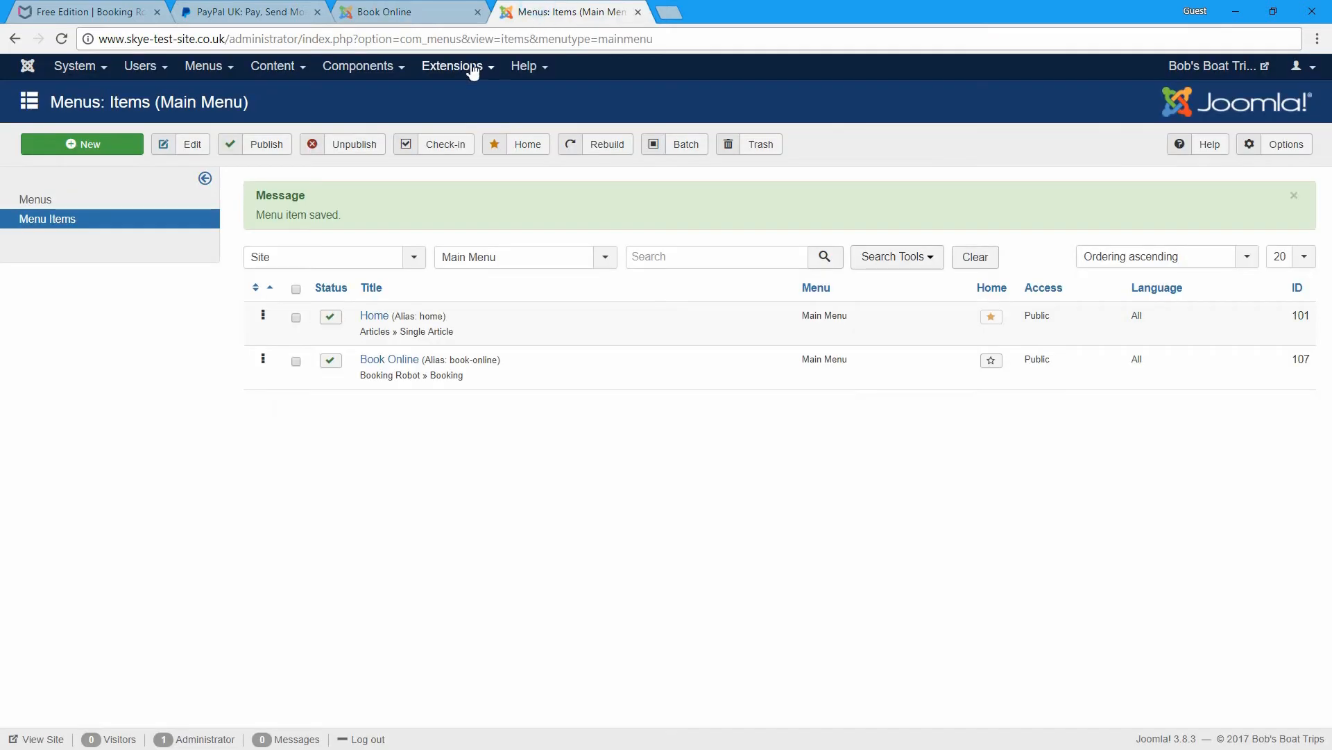
- Go to Components > Booking Robot
click(382, 68)
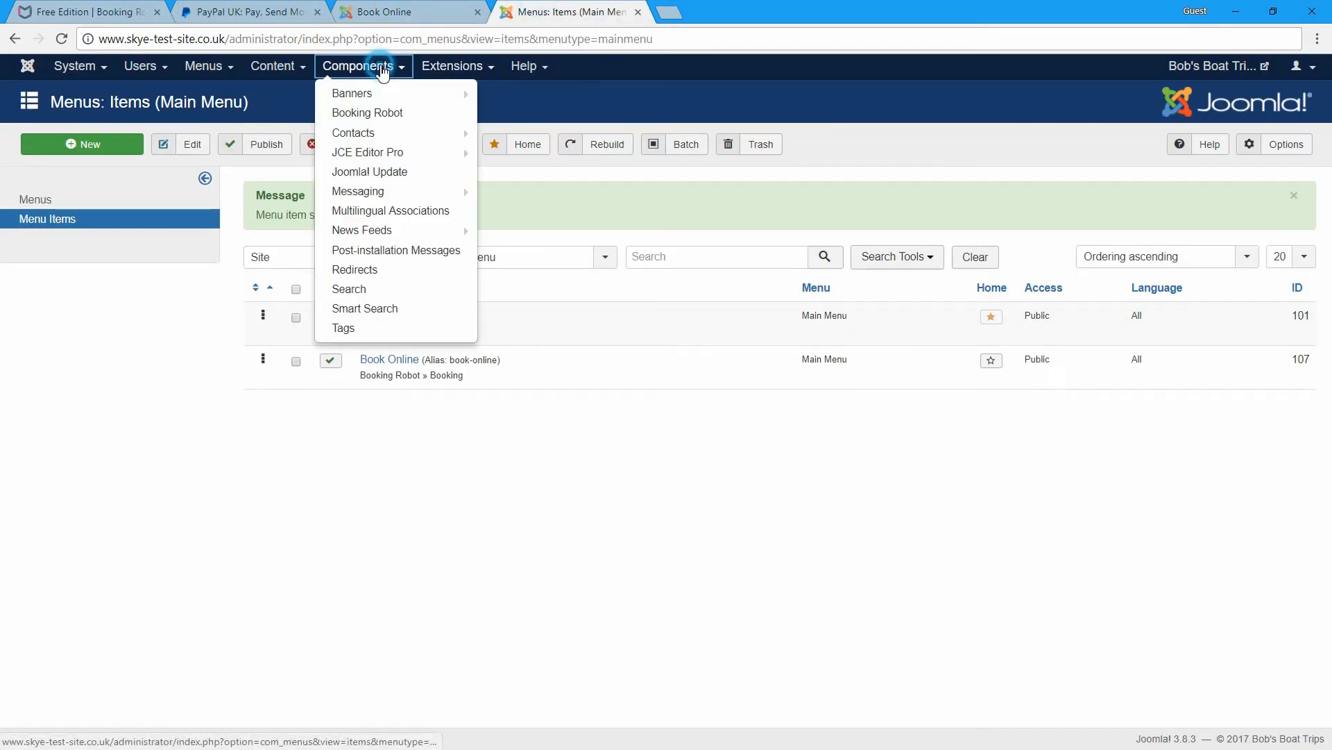
click(385, 113)
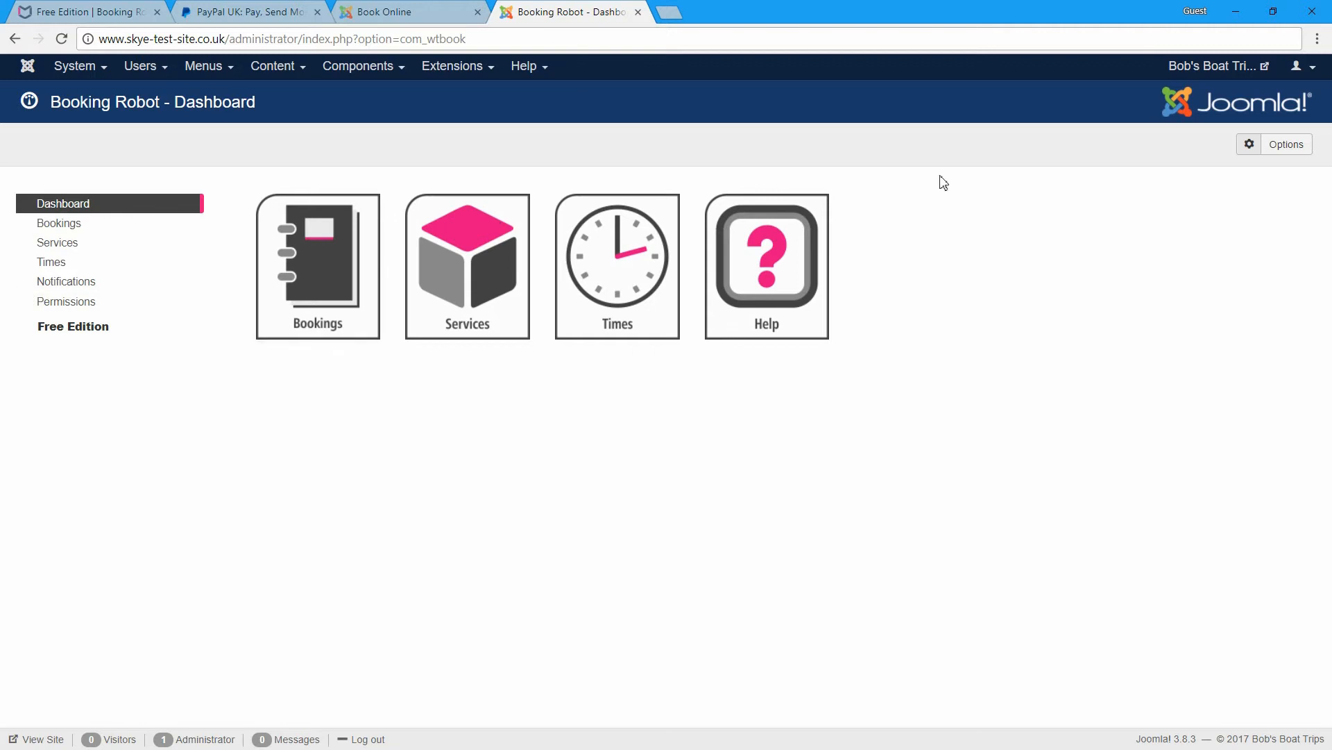
- In Booking Robot Options, set Time Stamp to Yes and Save & Close
click(1284, 147)
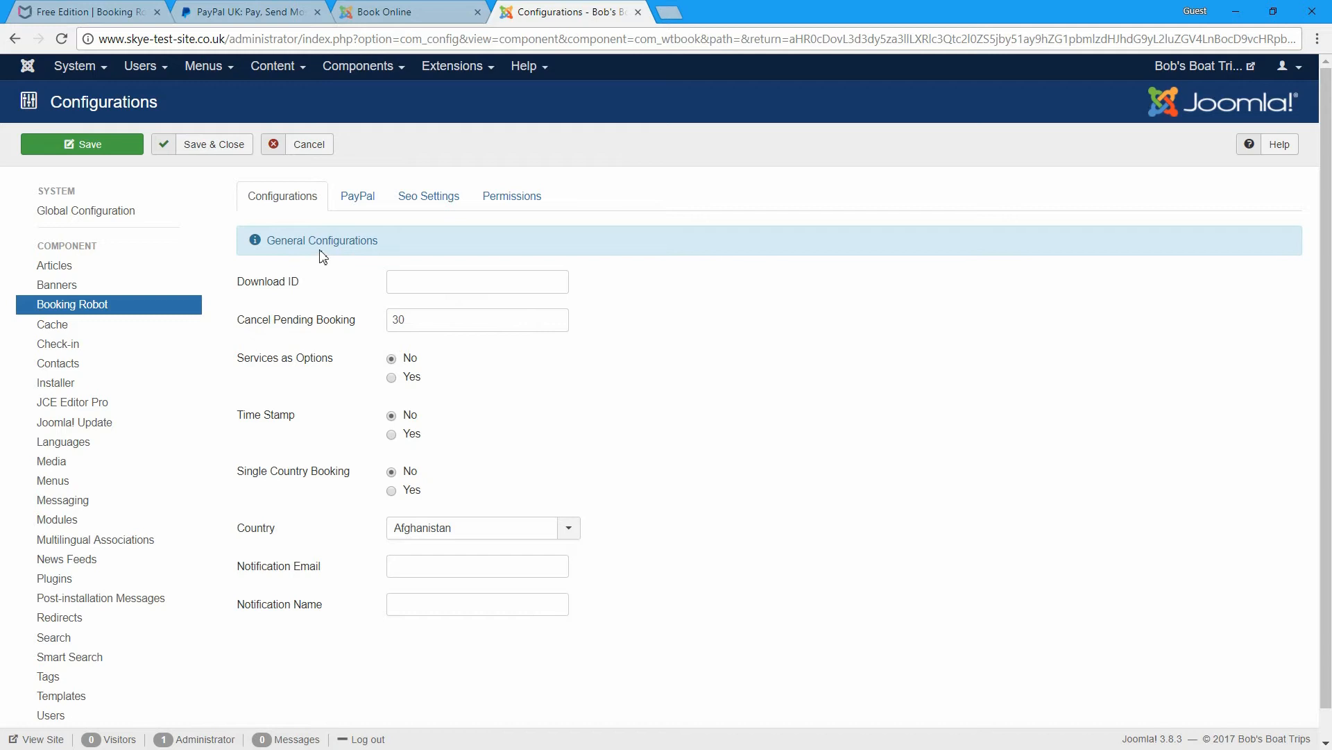
mouse_move(264, 290)
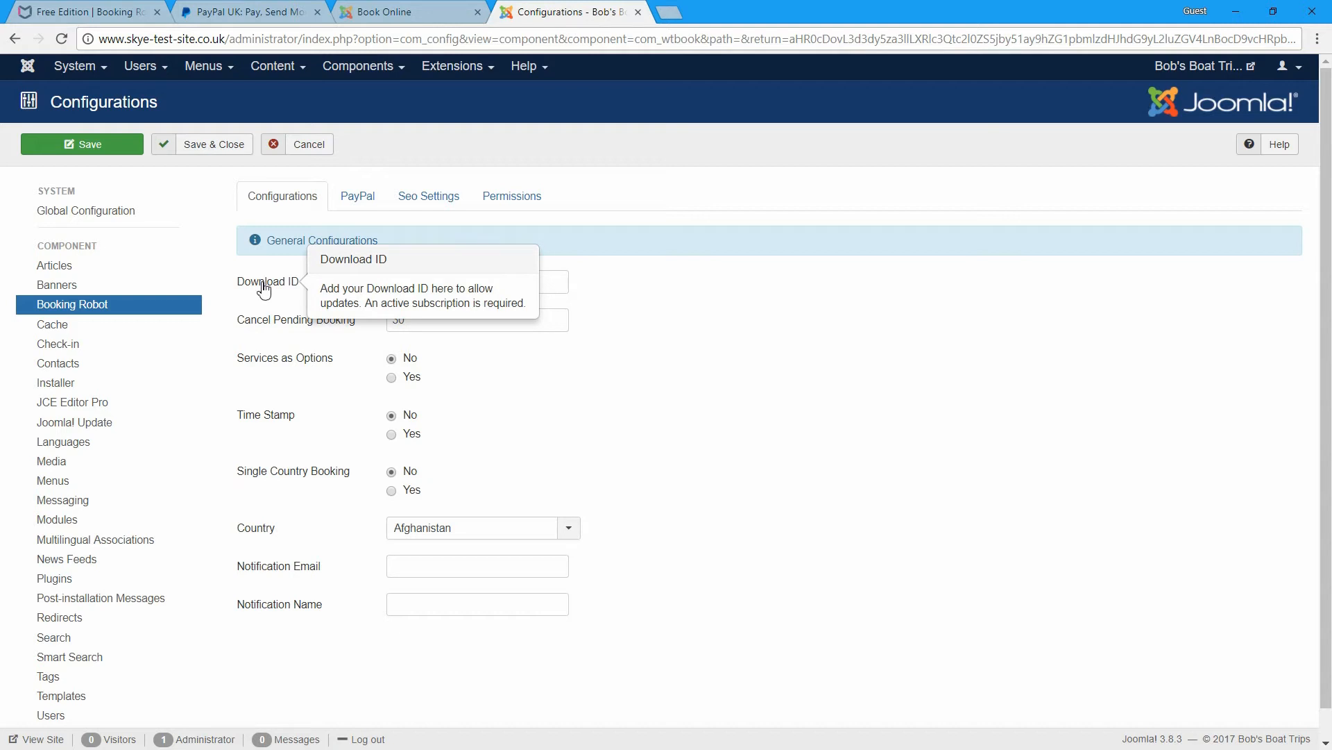
mouse_move(273, 331)
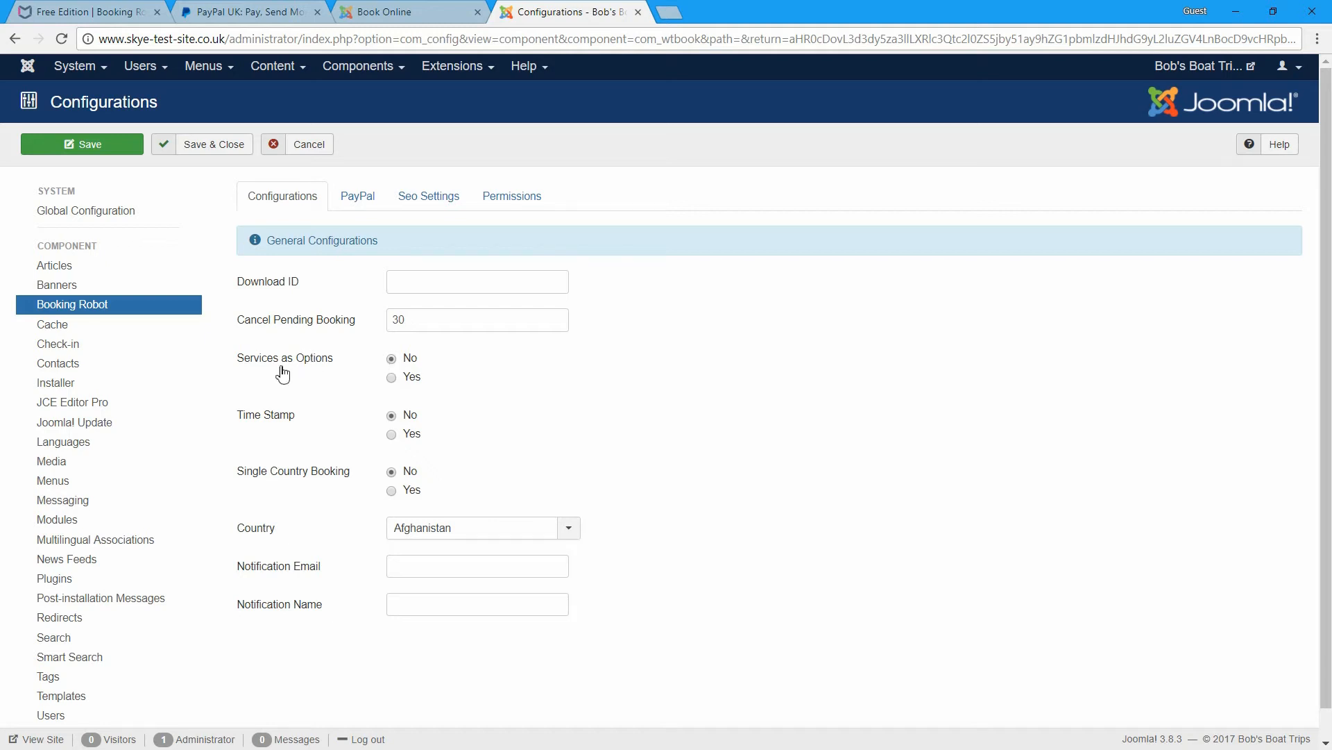
mouse_move(269, 420)
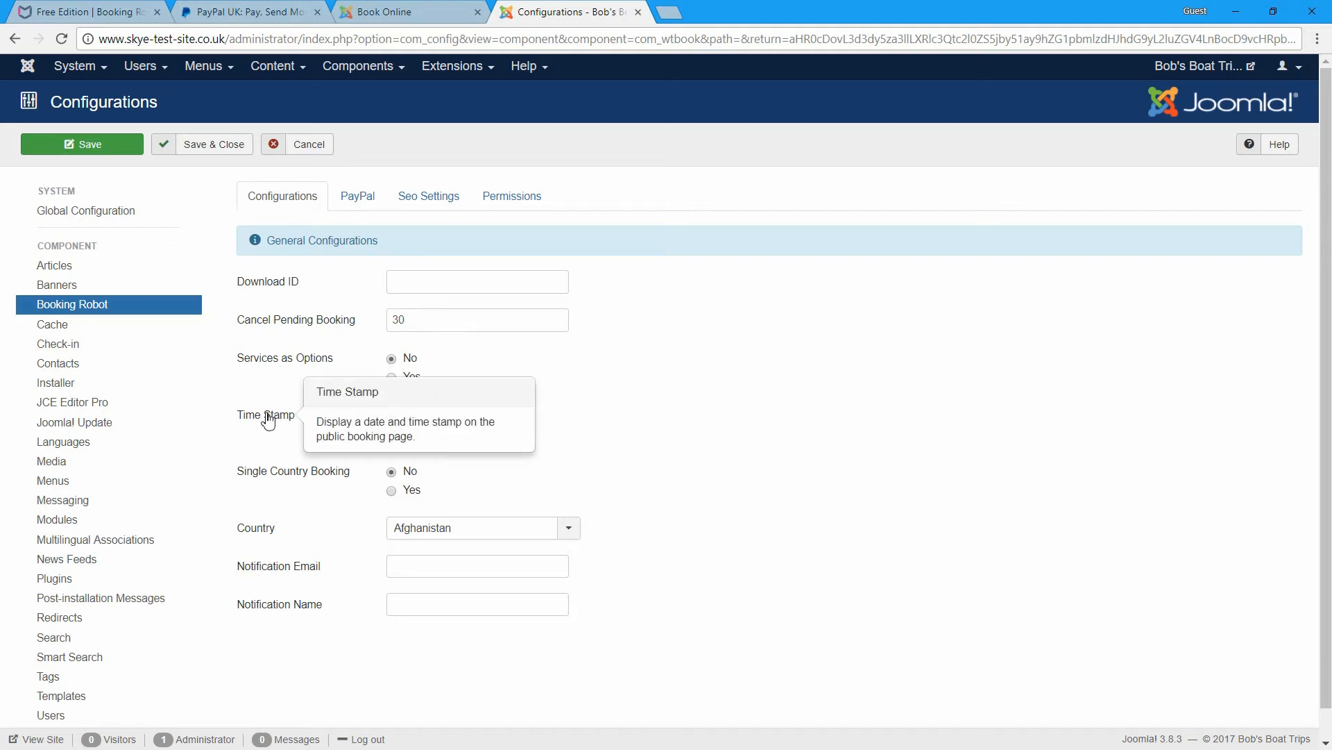
click(412, 435)
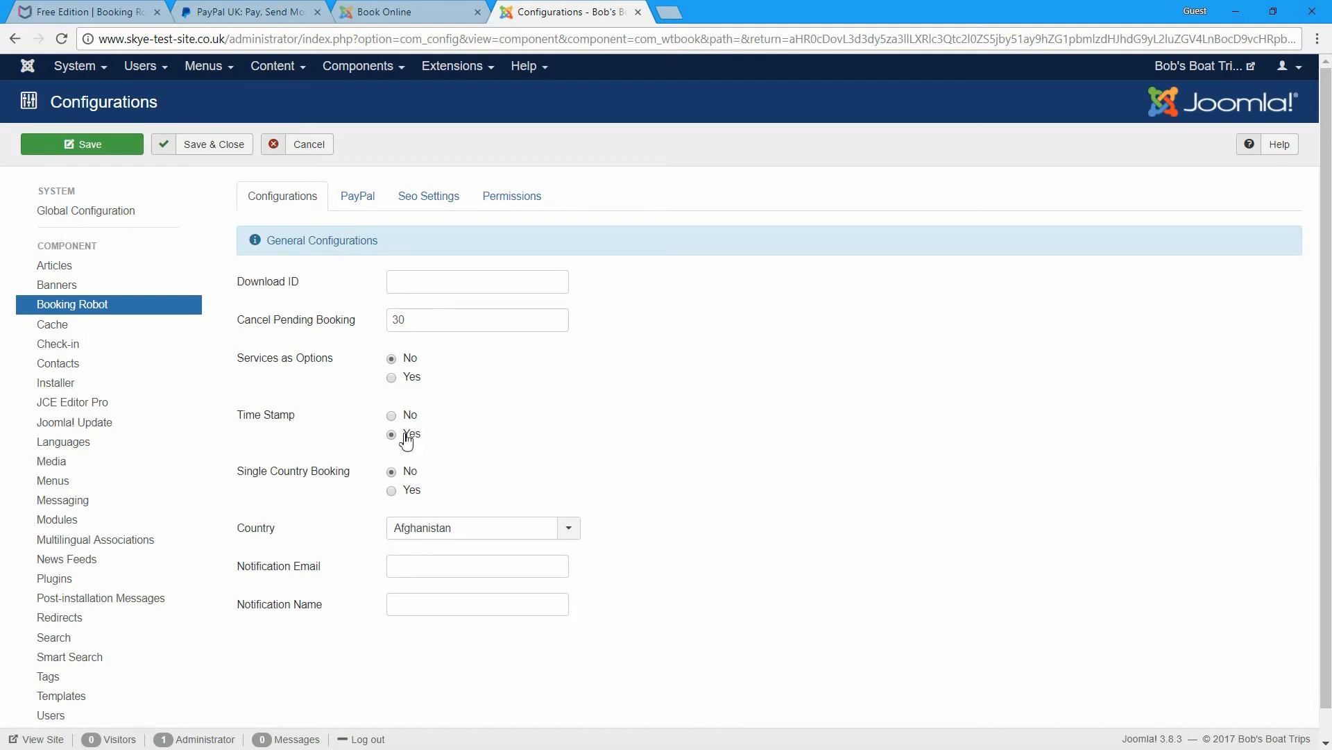
click(219, 149)
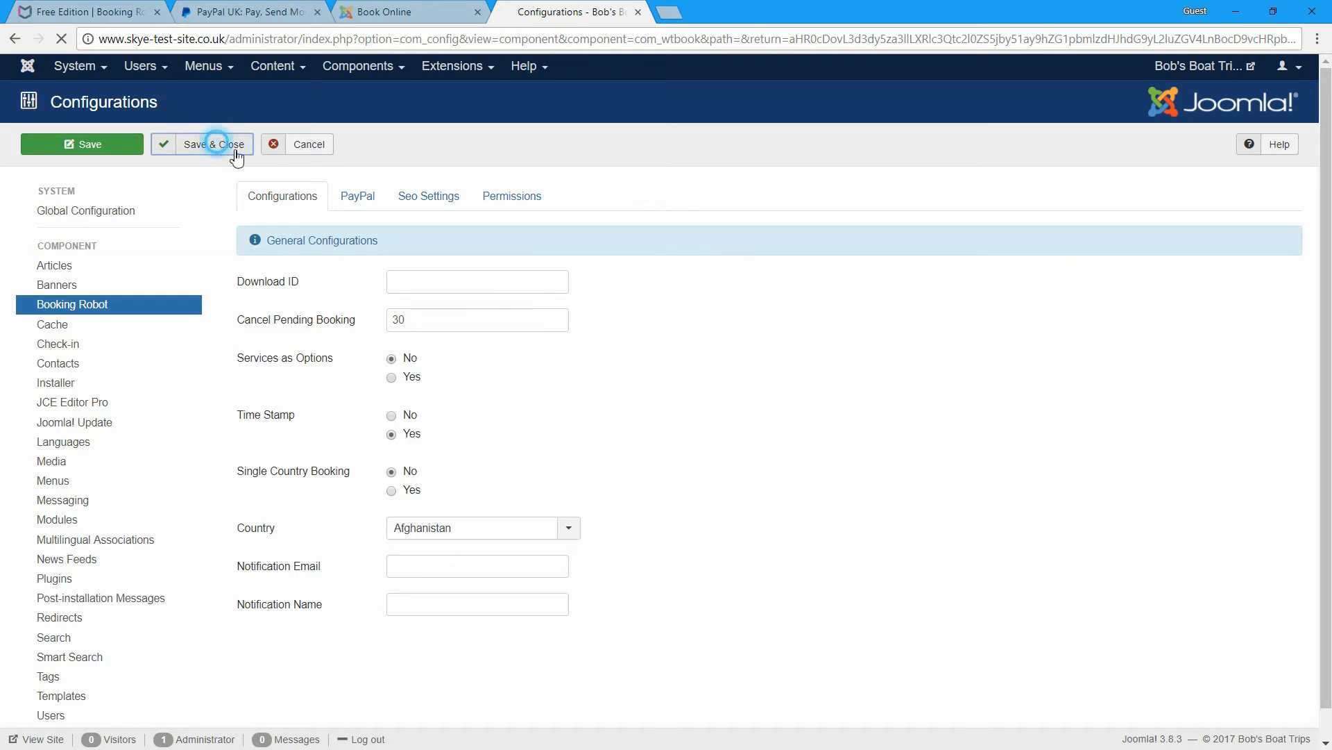
click(393, 10)
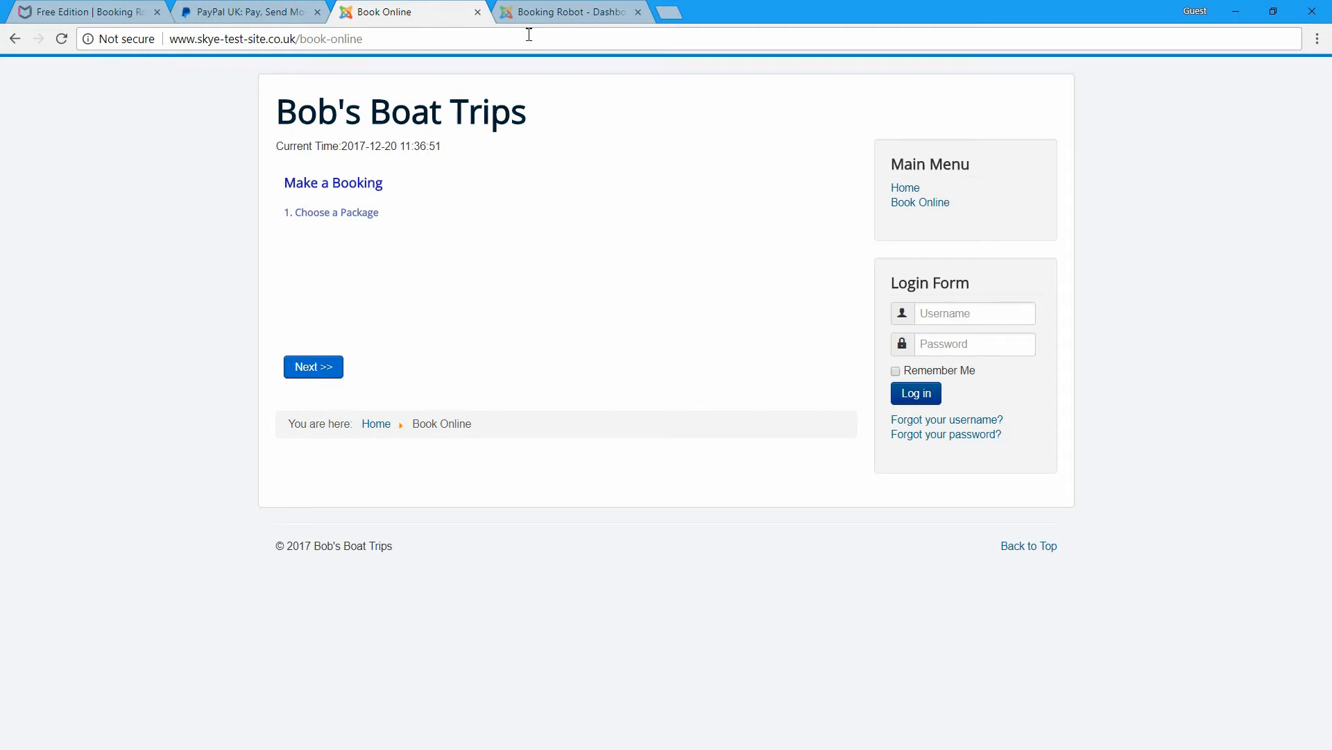
click(531, 14)
click(73, 69)
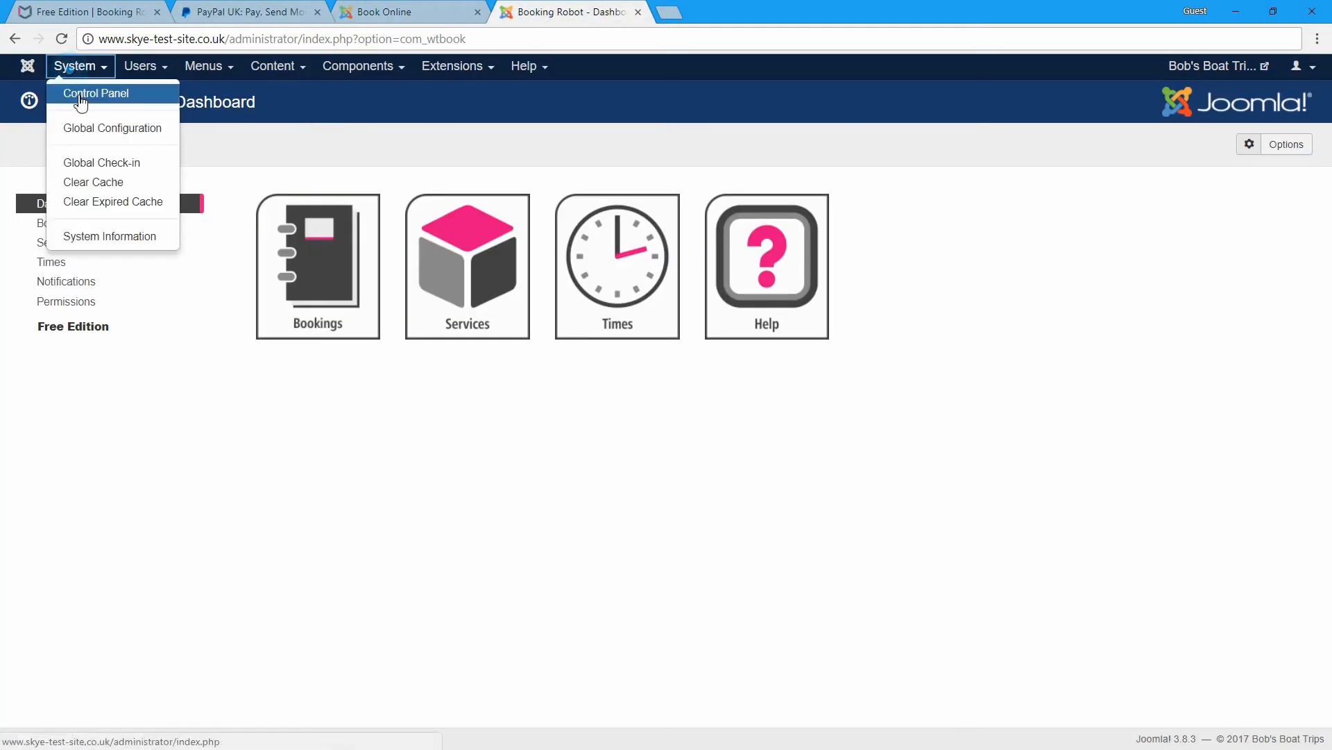
- Open Global Configuration and bring up its Server tab
click(86, 128)
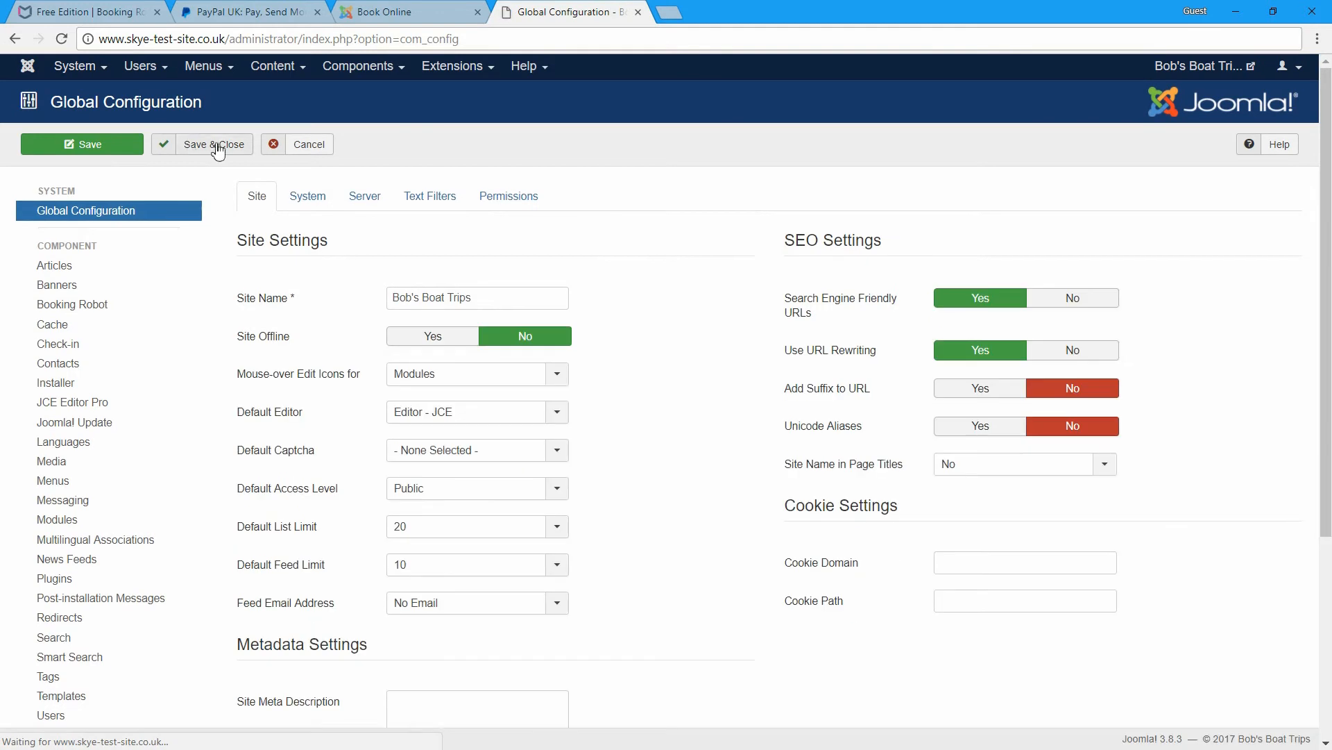
click(366, 196)
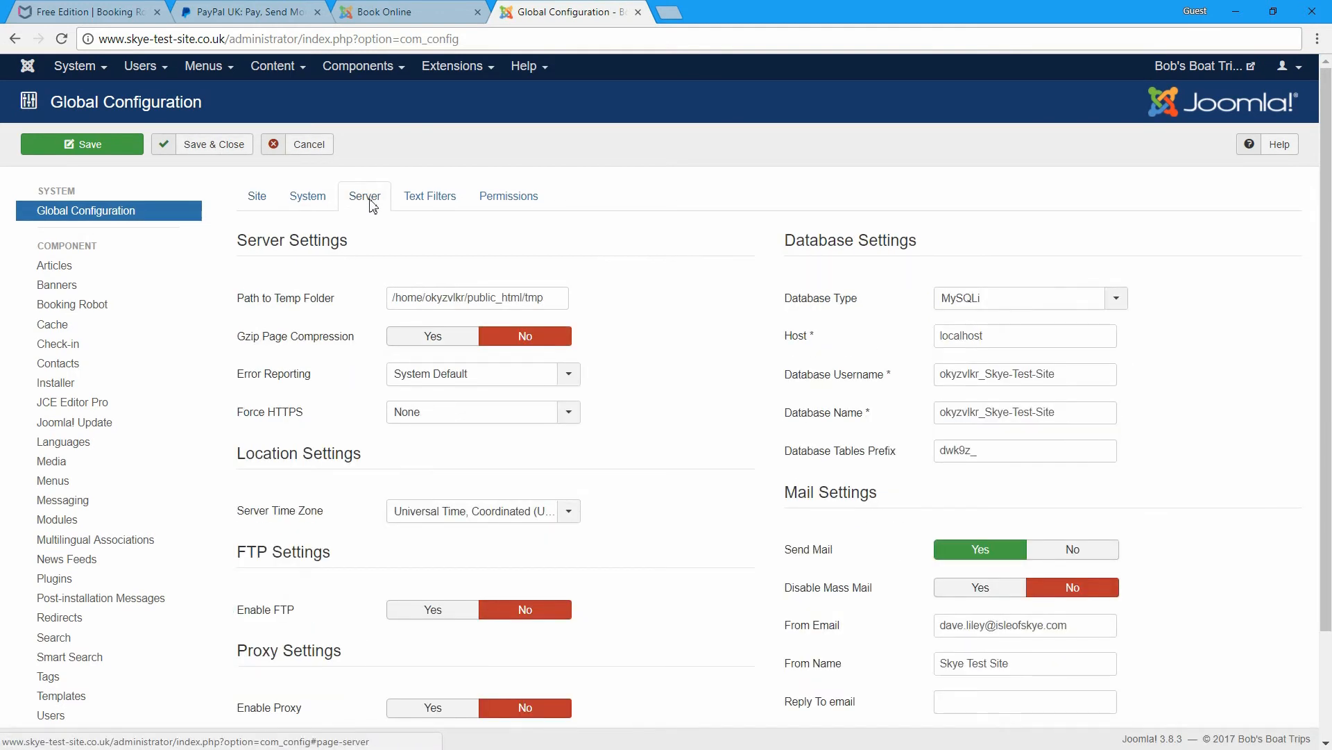
click(309, 200)
scroll(516, 311, down, 1)
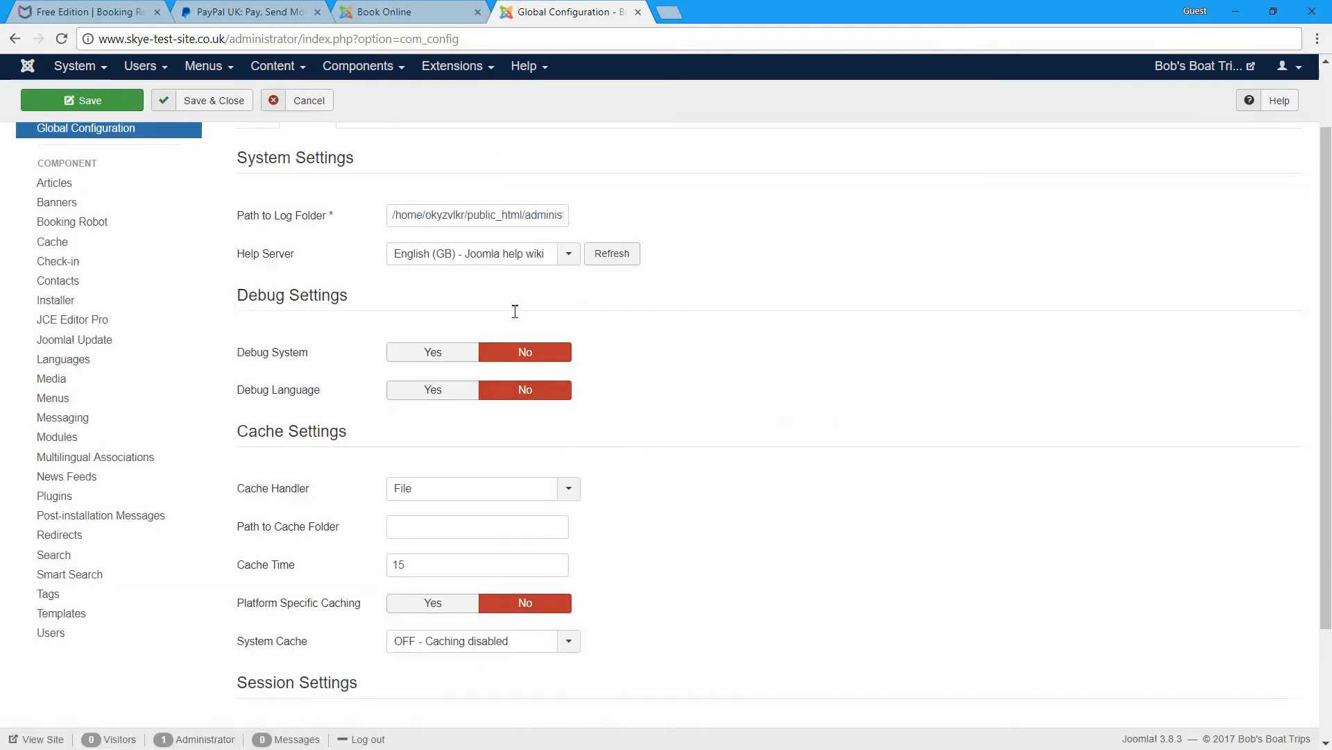
scroll(516, 311, down, 2)
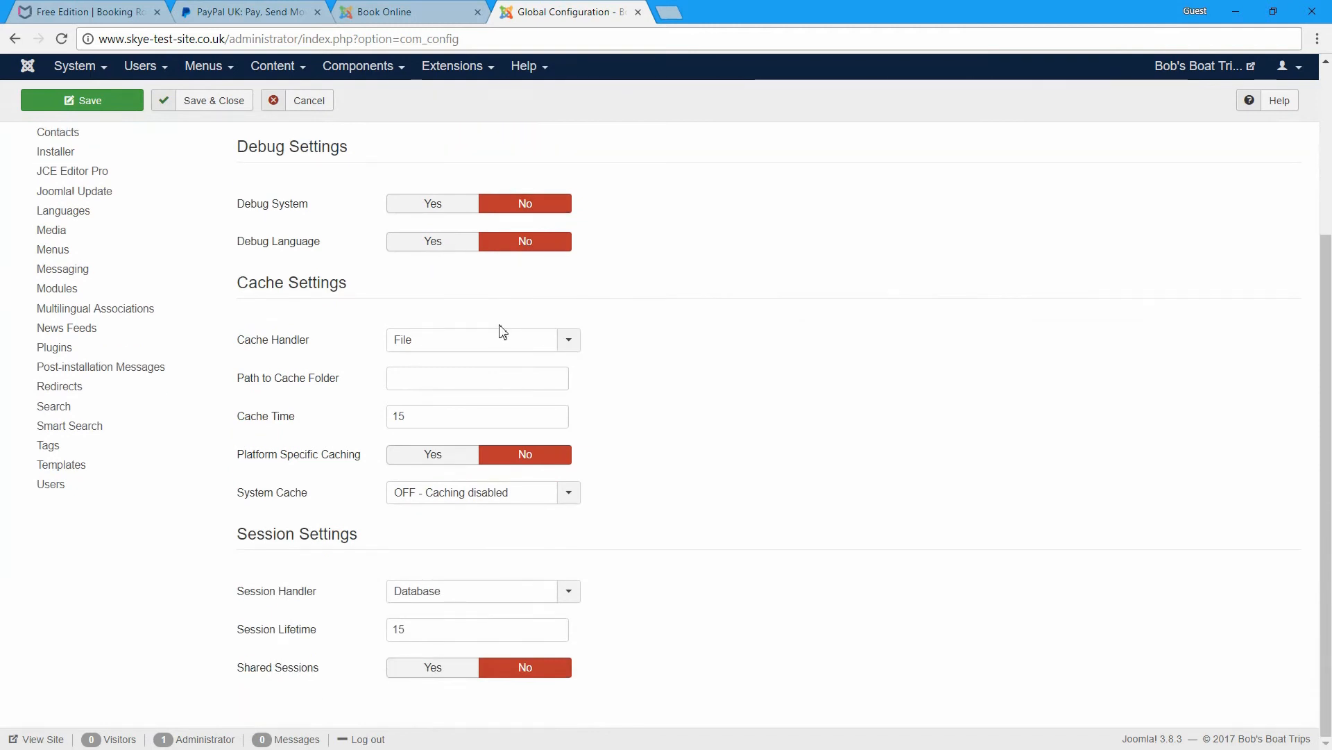
scroll(486, 328, up, 3)
click(368, 199)
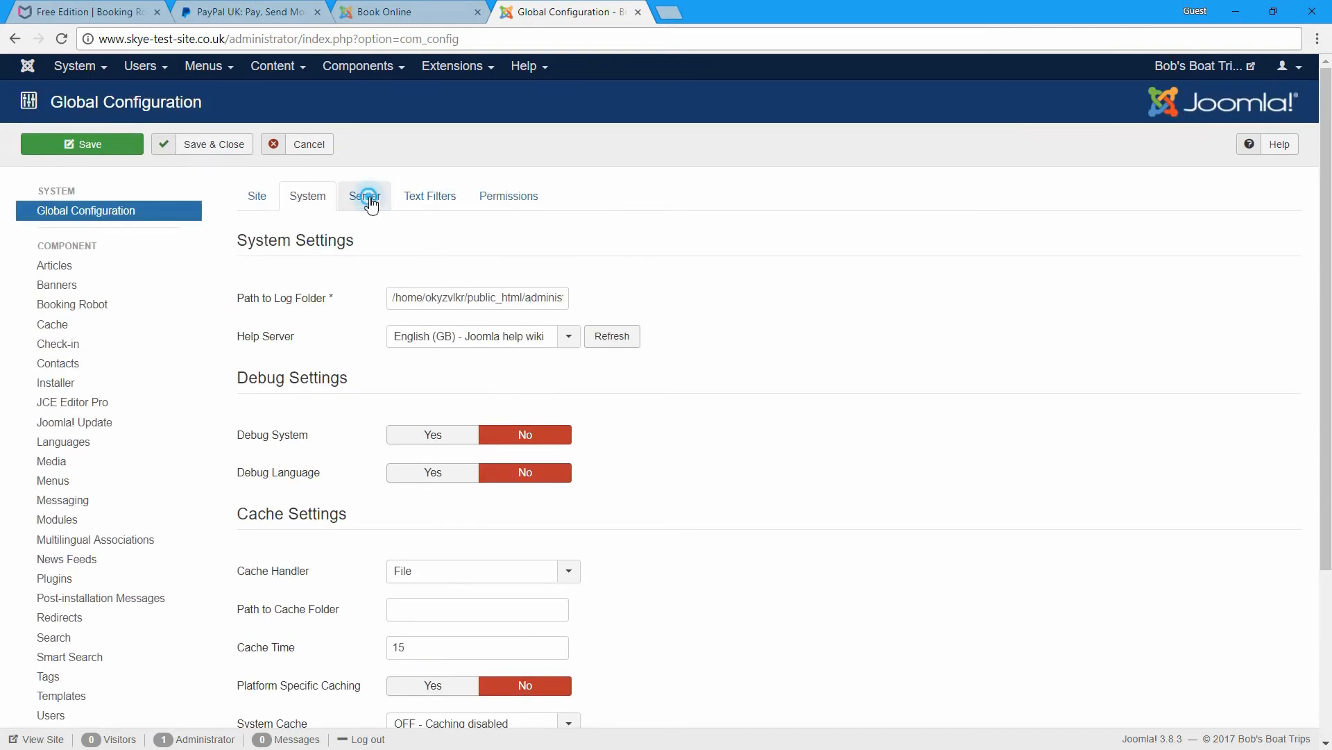
scroll(517, 263, down, 2)
scroll(517, 264, up, 1)
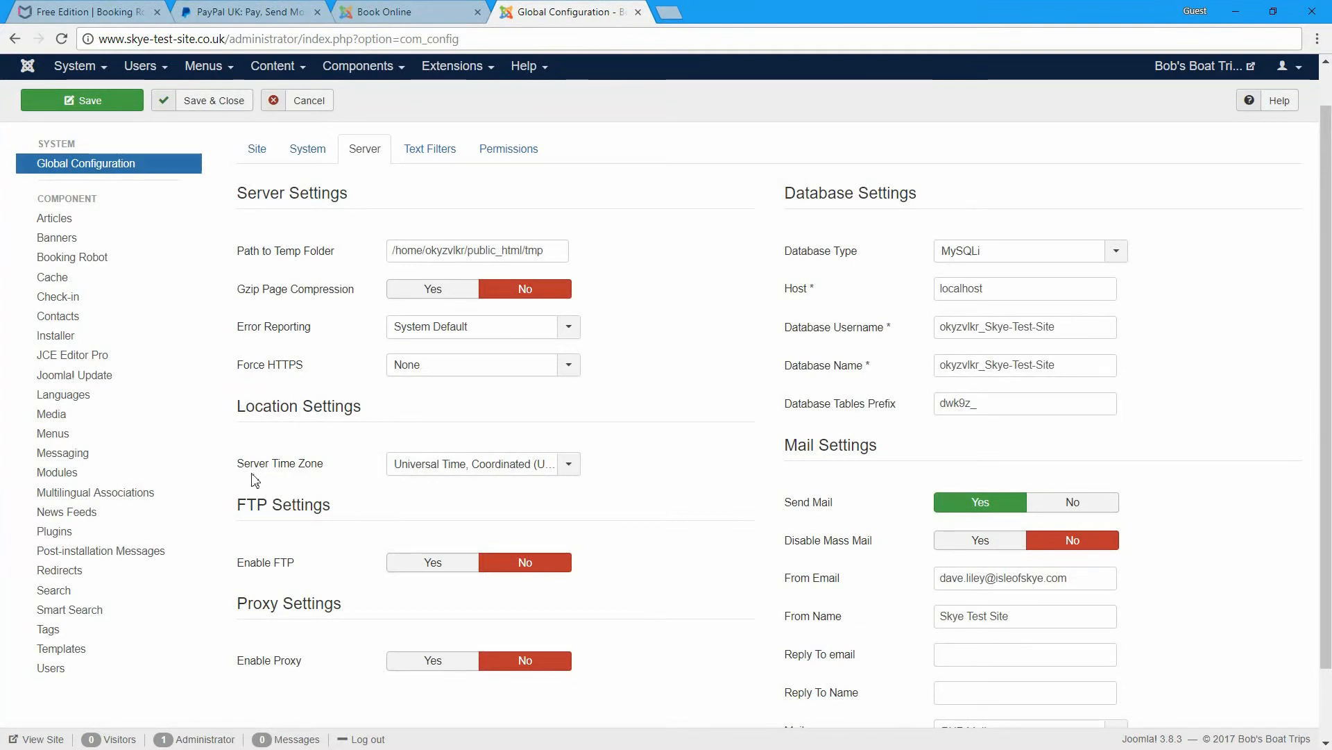
- Set Server Time Zone to London and Save & Close the global configuration
click(570, 466)
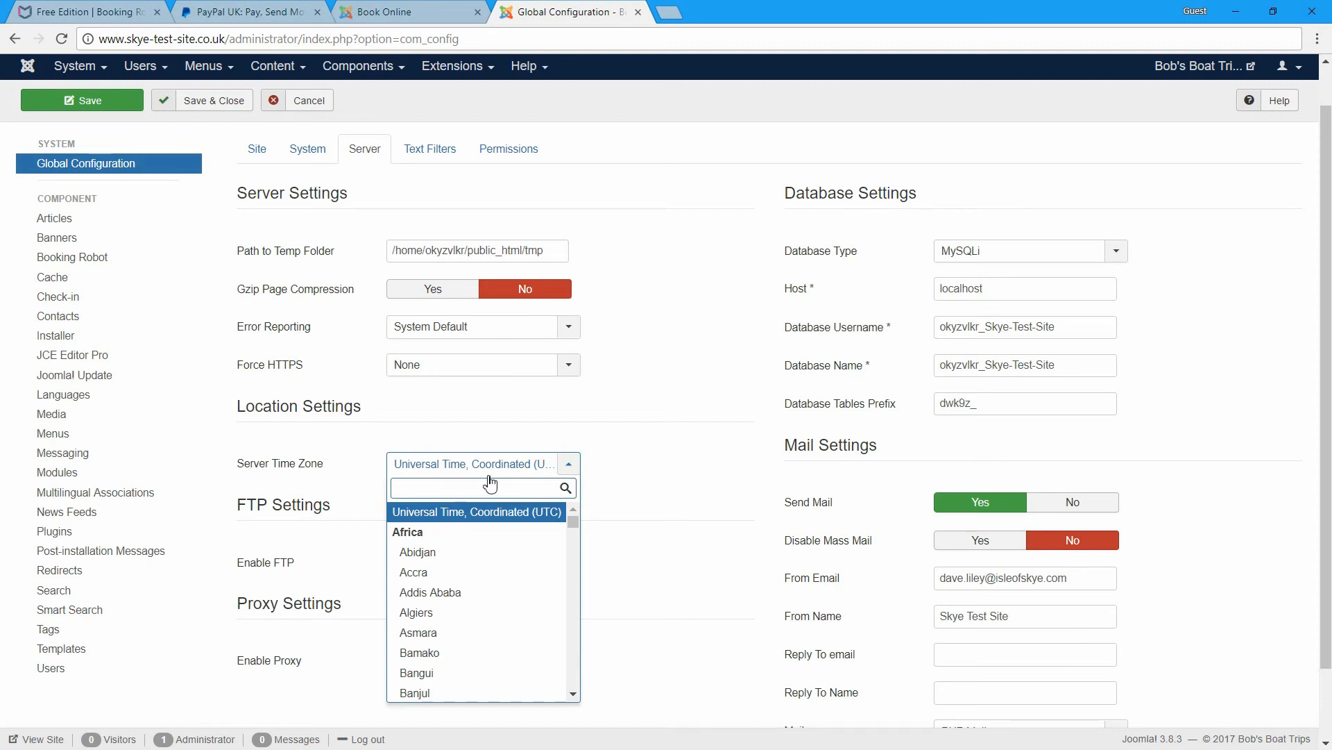
text(lon)
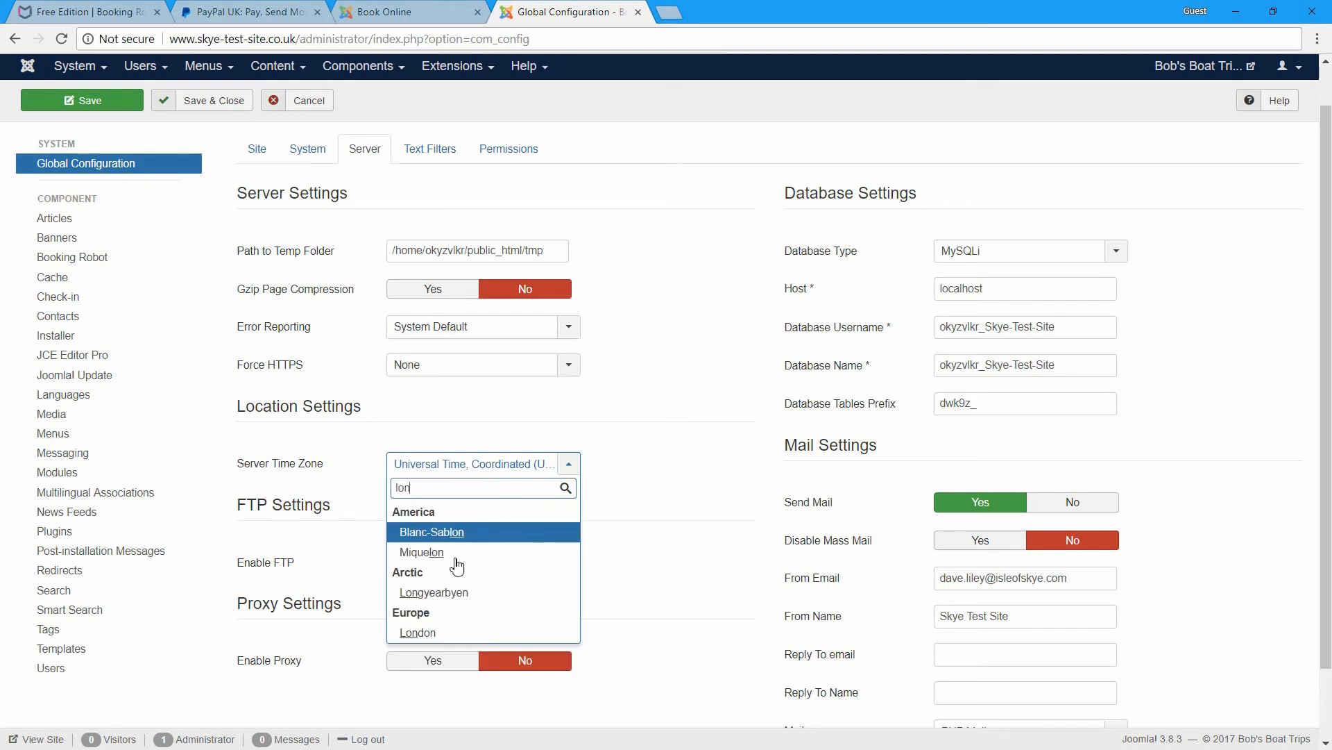
click(419, 633)
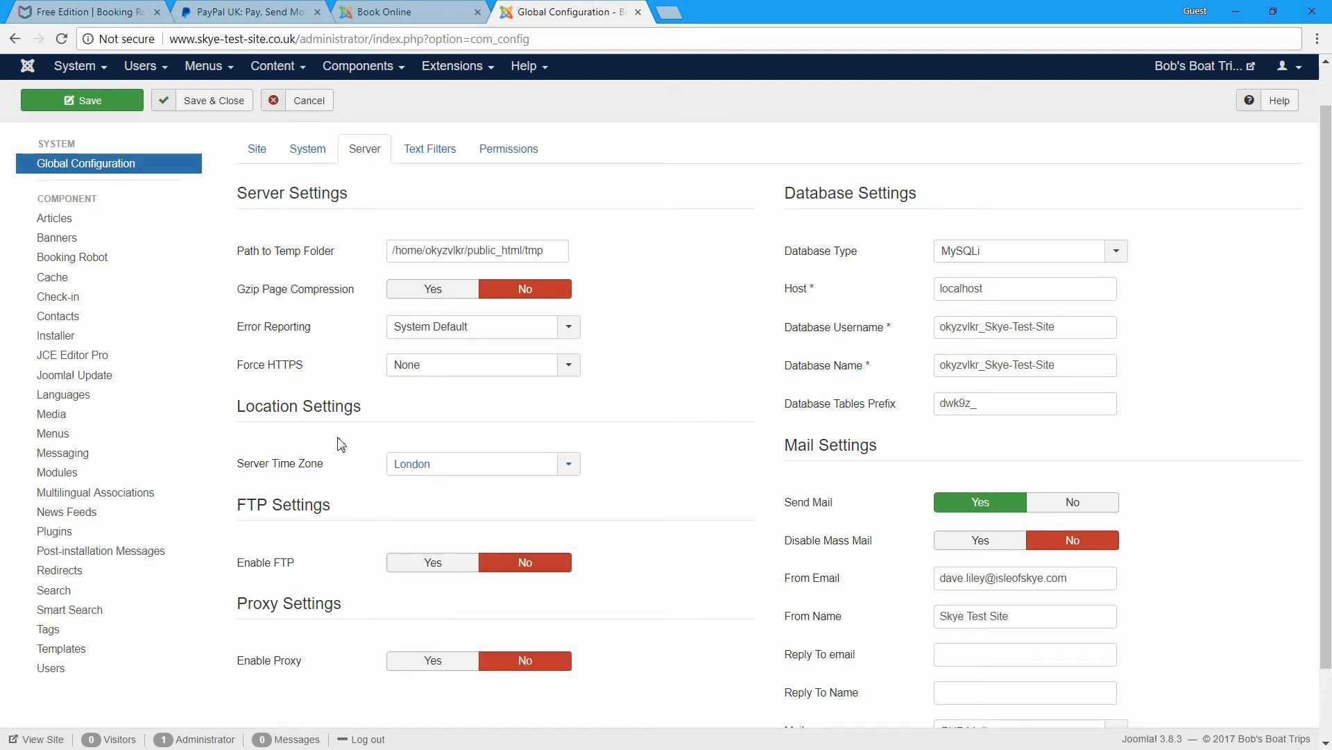
click(221, 101)
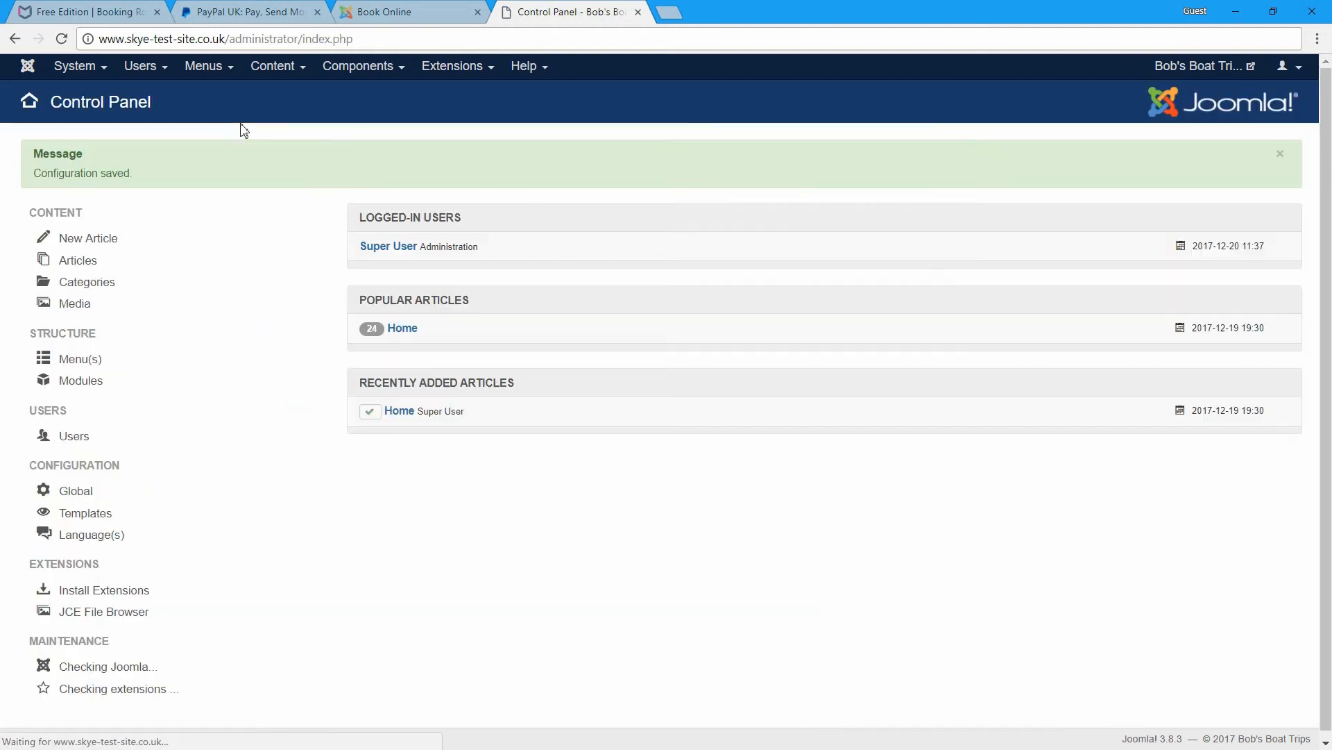
click(373, 14)
- Reload the Book Online page to check its time, then open the admin Components menu
click(62, 40)
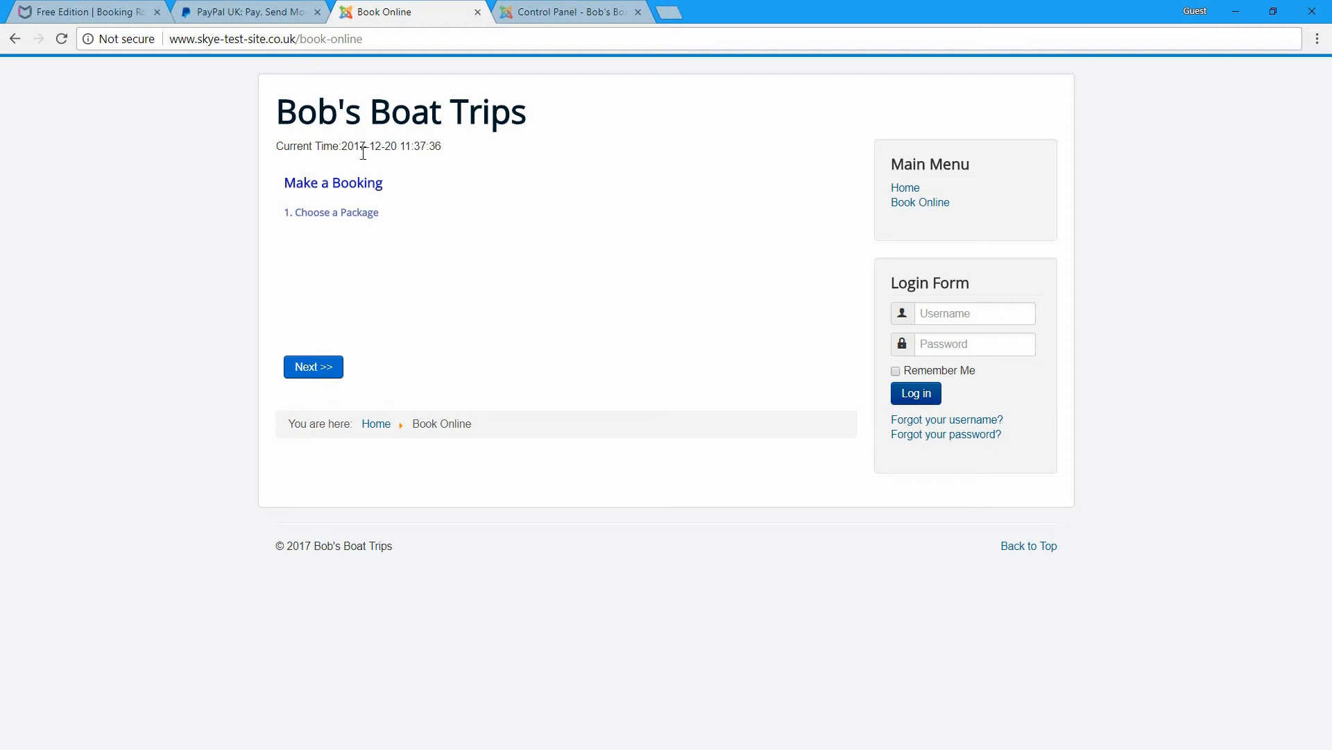
click(560, 12)
click(373, 64)
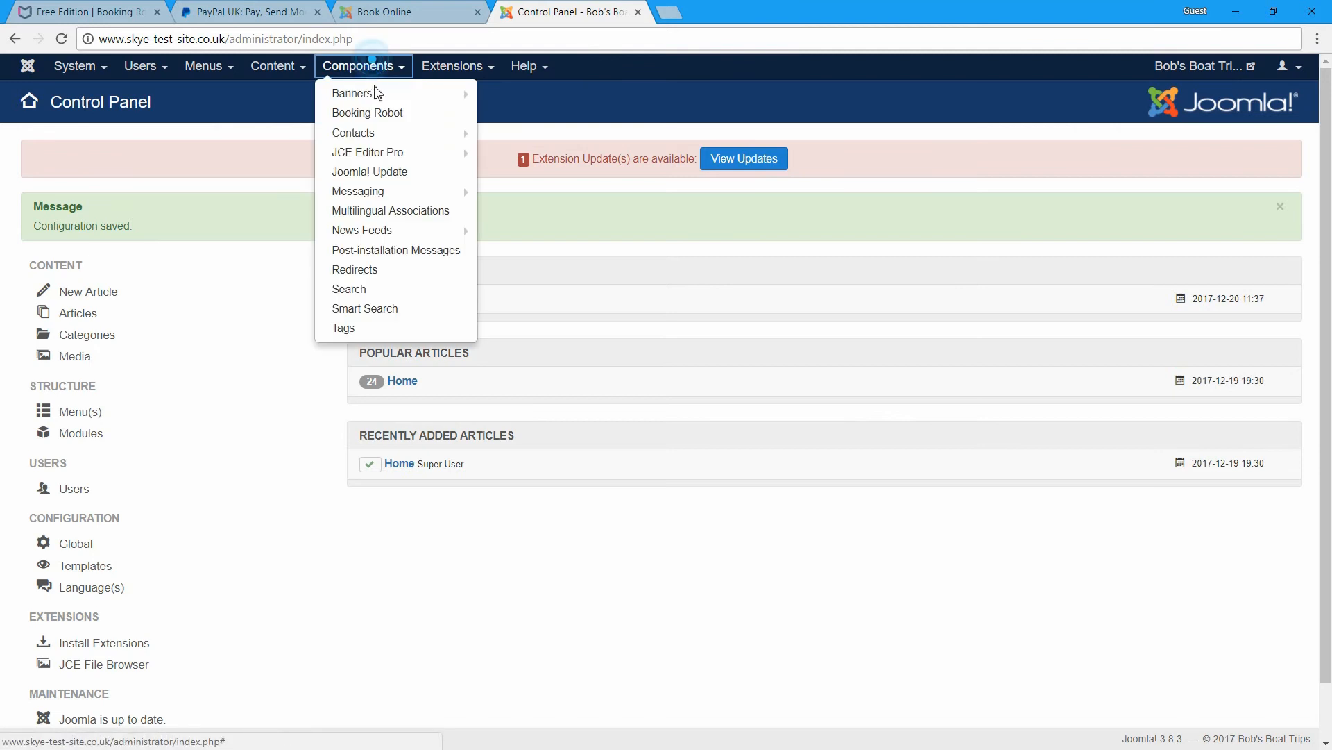
- In Booking Robot's Options, set Time Stamp to No and save
click(373, 115)
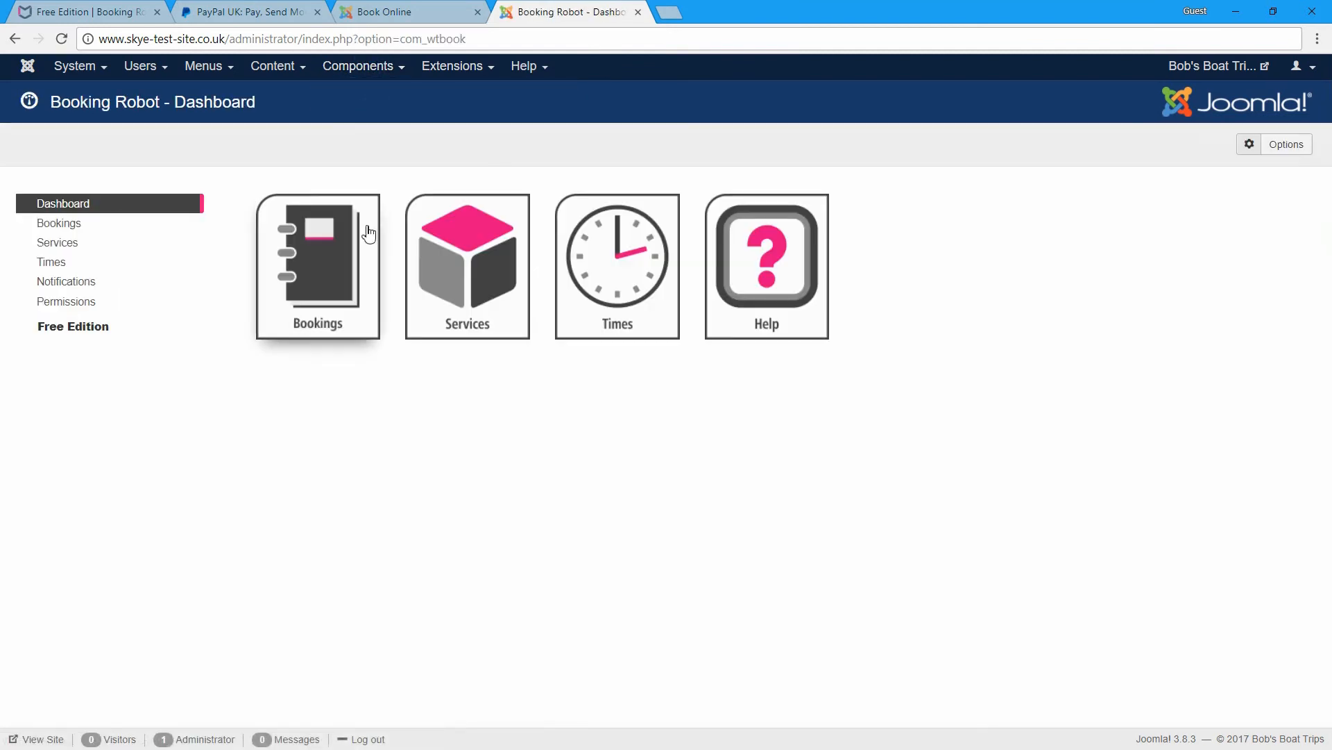
click(1272, 145)
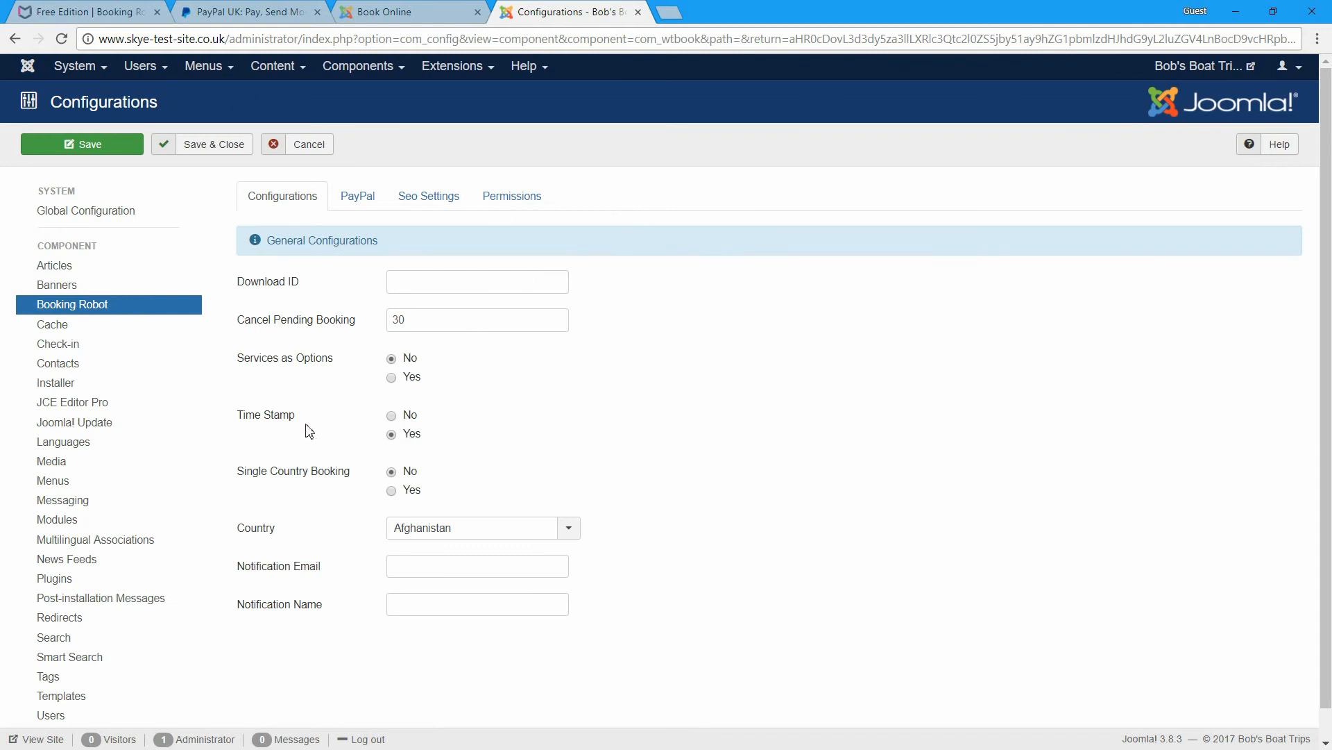
click(392, 415)
click(125, 151)
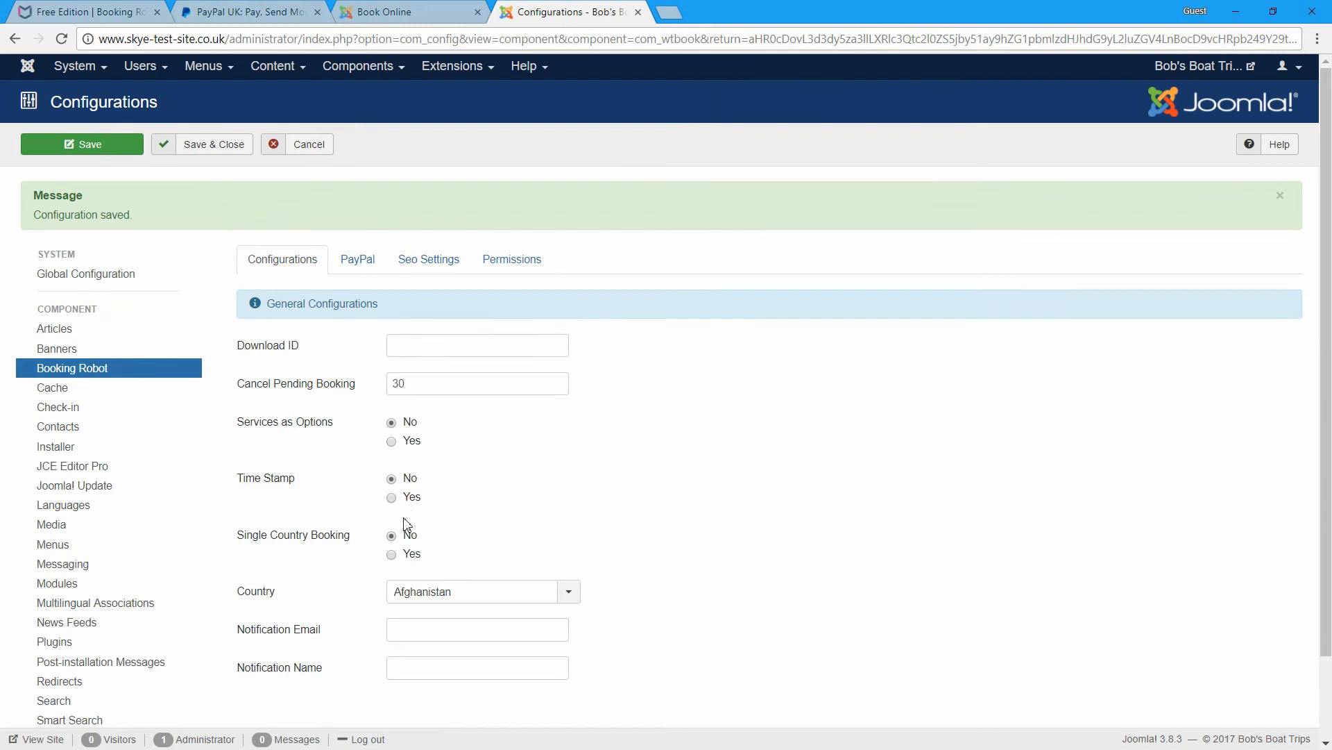
- Bring up the Country list and search it for 'un'
scroll(329, 551, down, 1)
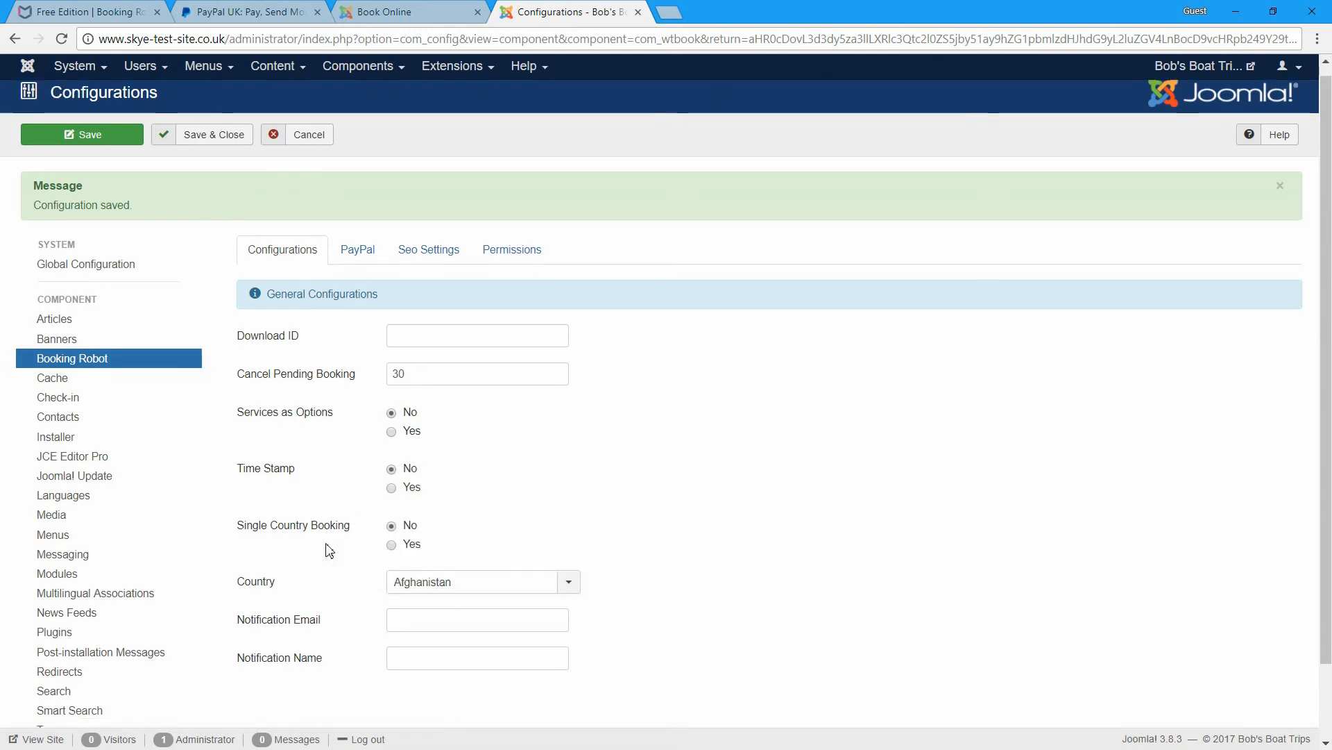
scroll(330, 550, down, 1)
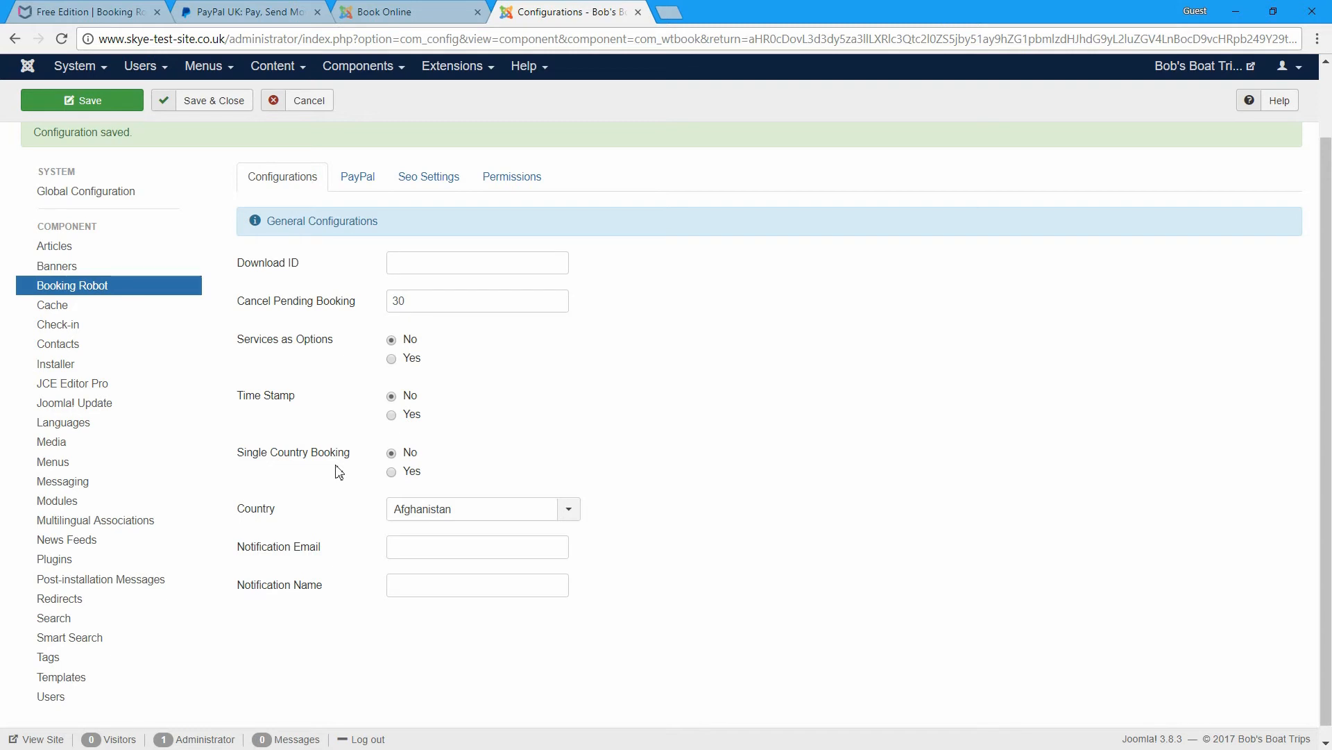
click(566, 509)
text(un)
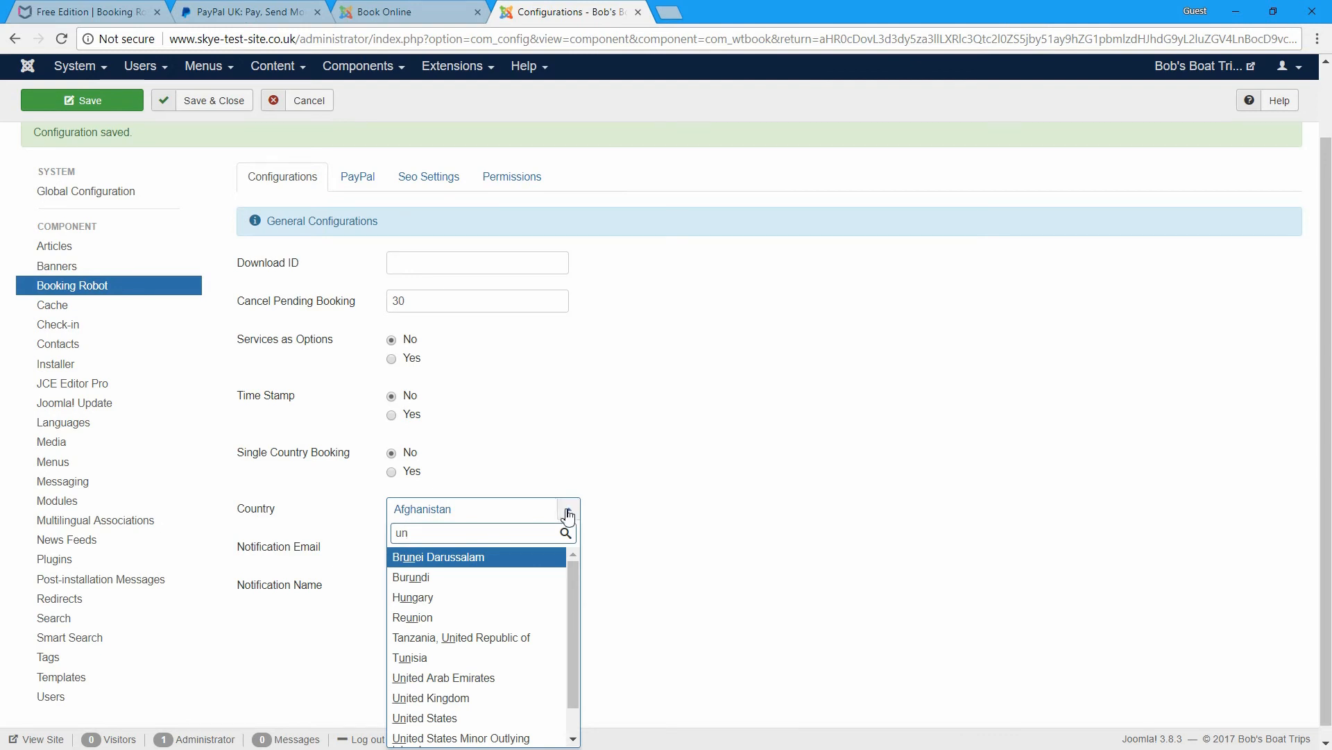
- Choose United Kingdom as the Country and enter the notification e-mail address
click(431, 698)
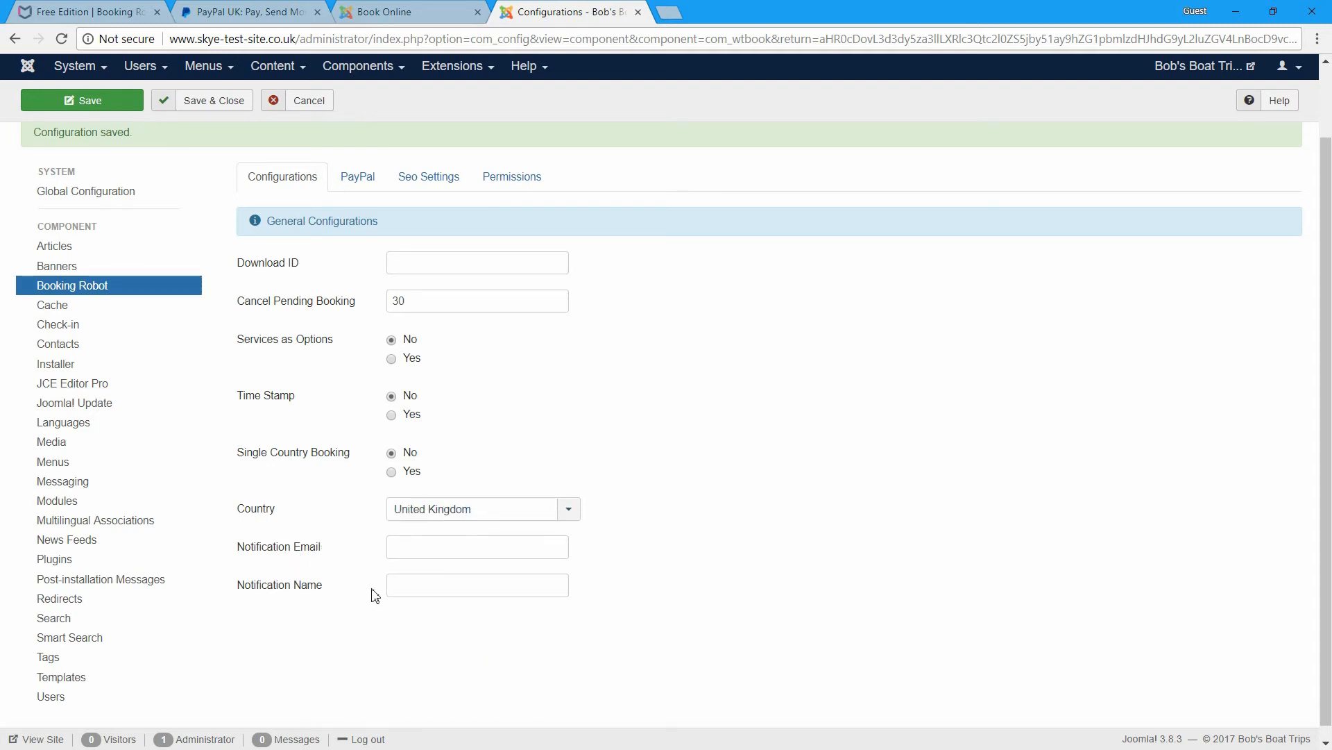
click(413, 546)
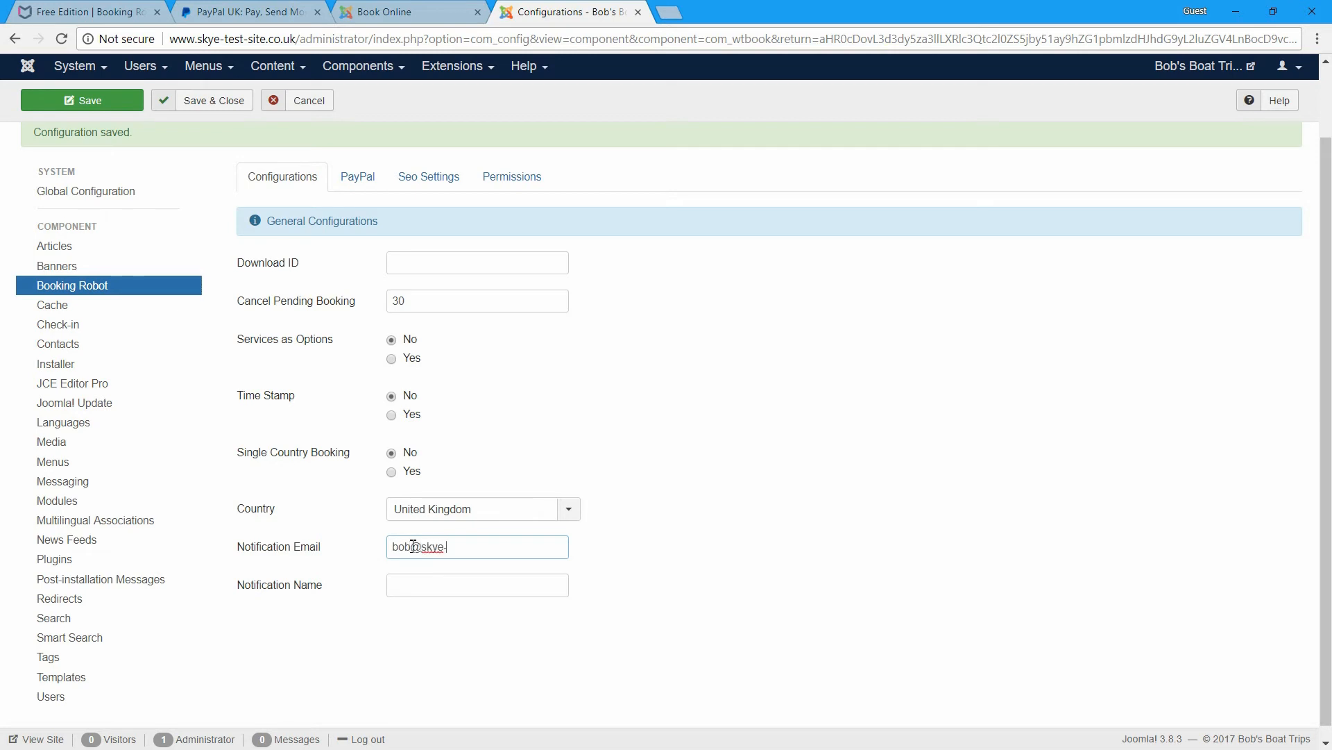
- Set the Notification Name to 'Bob's Boat Trip' and save the configuration
click(474, 583)
text(Bo)
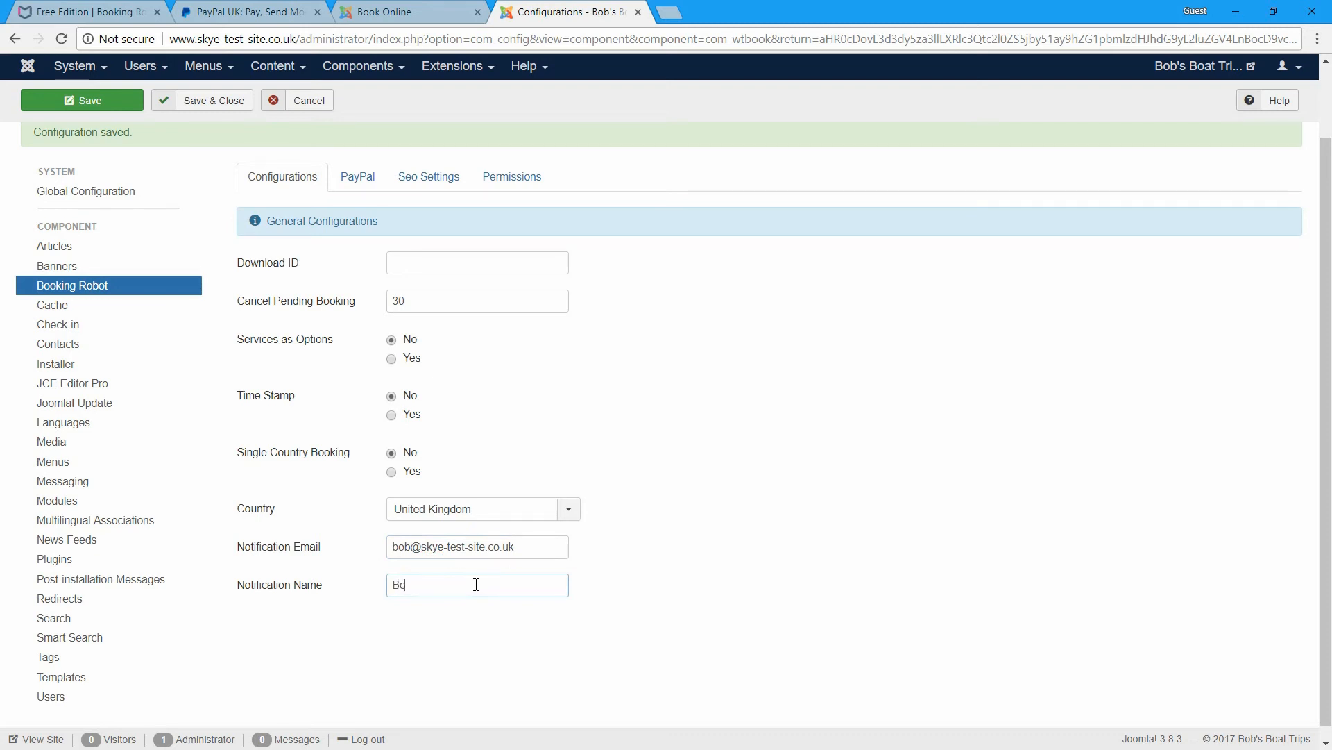
text(b's Boat Terip)
key(BackSpace)
key(BackSpace)
key(BackSpace)
text(rip)
click(111, 101)
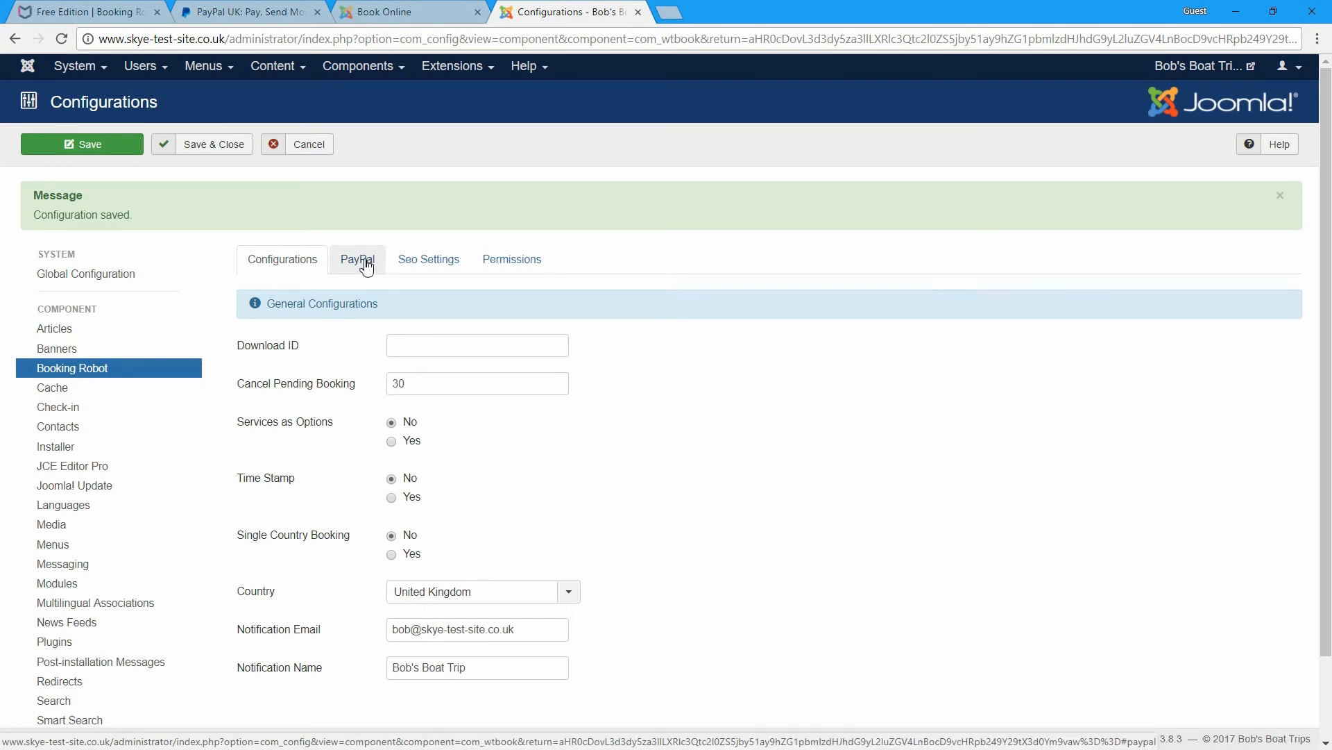
- Review Booking Robot's PayPal settings, including Sandbox, then switch to the PayPal website
click(368, 260)
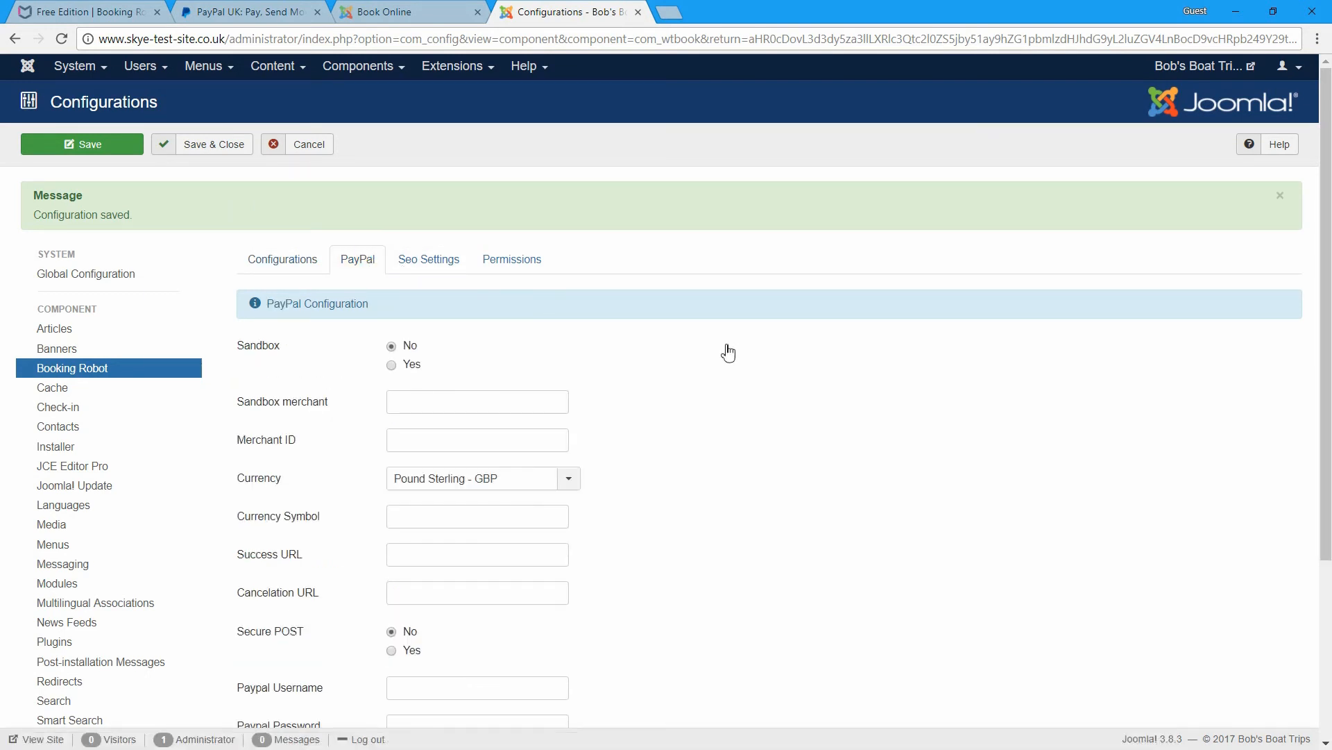
scroll(725, 352, down, 2)
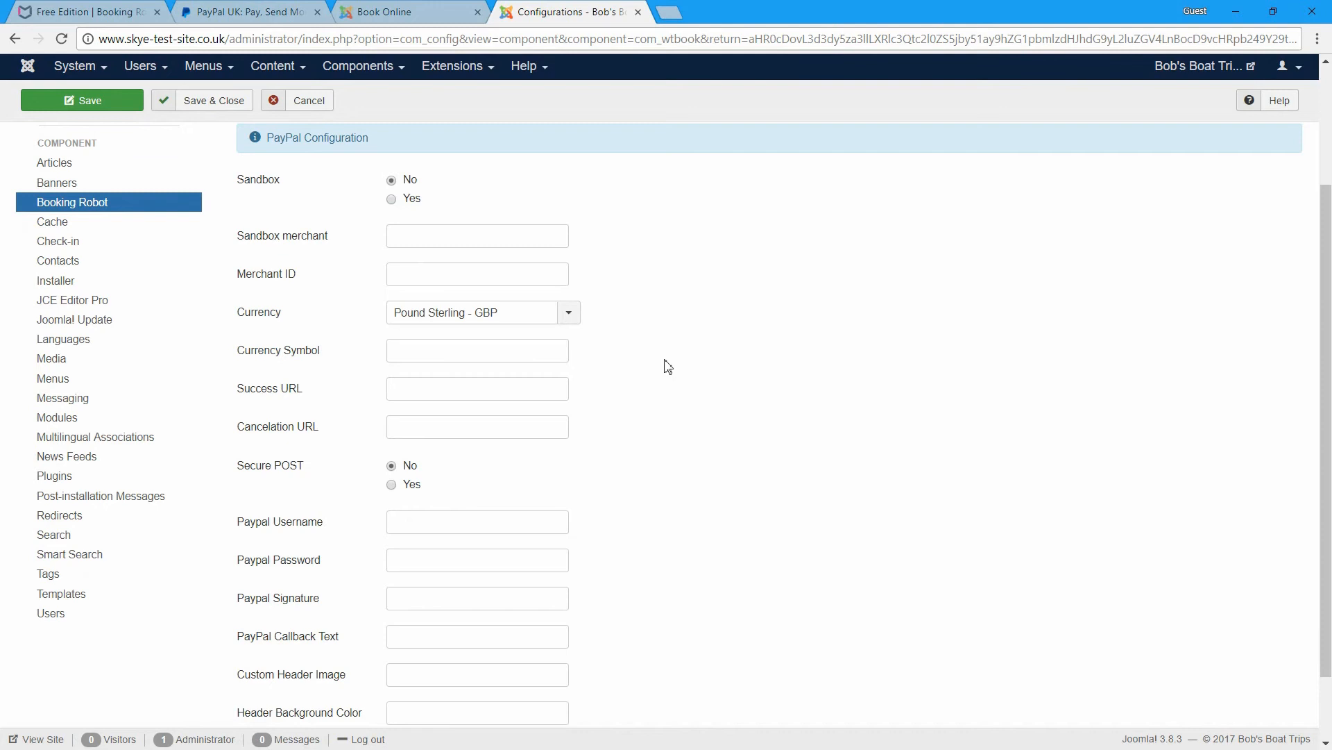
scroll(667, 366, up, 1)
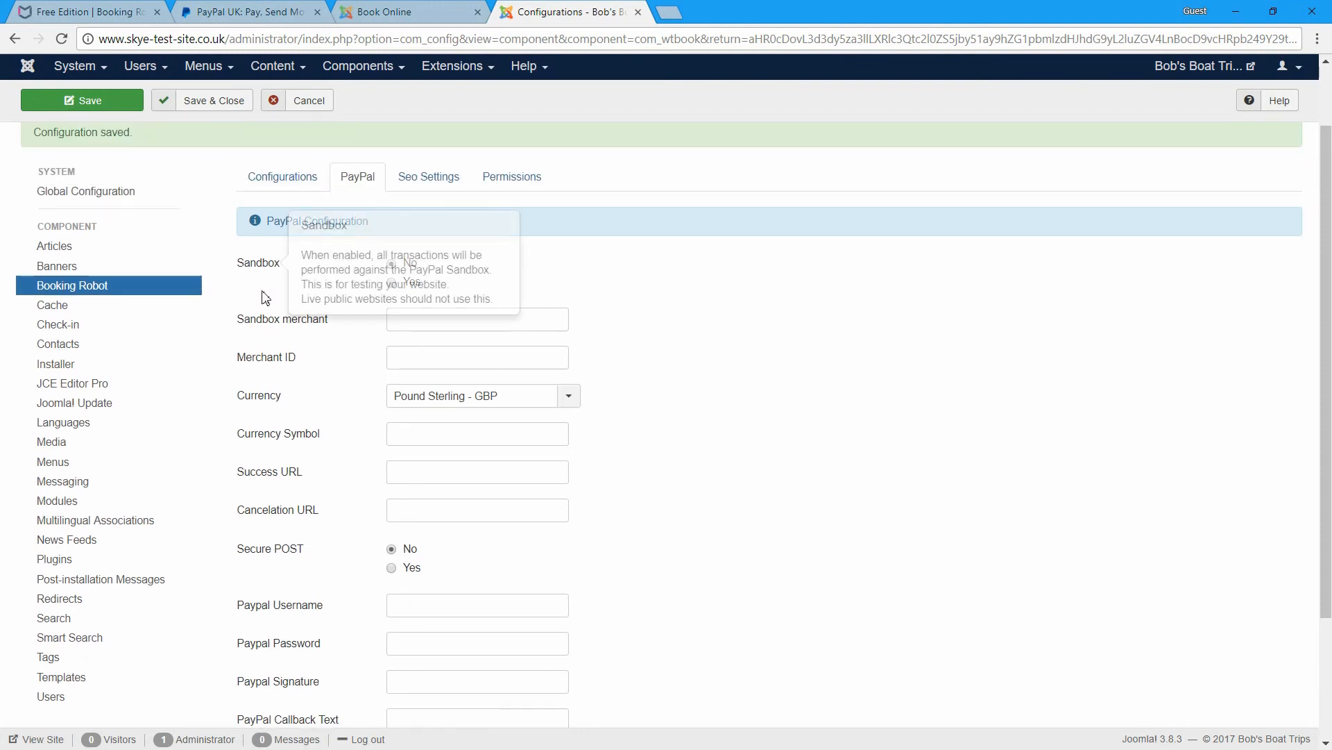
mouse_move(258, 278)
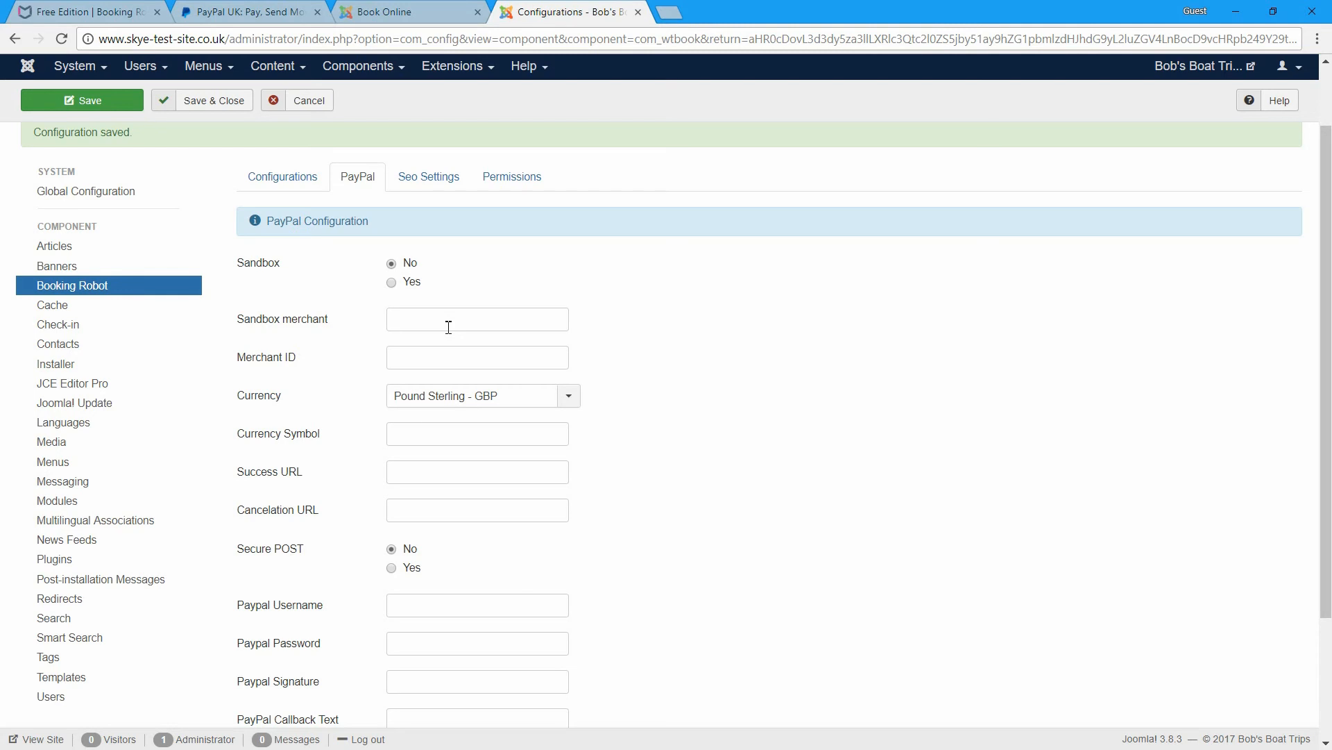
click(261, 11)
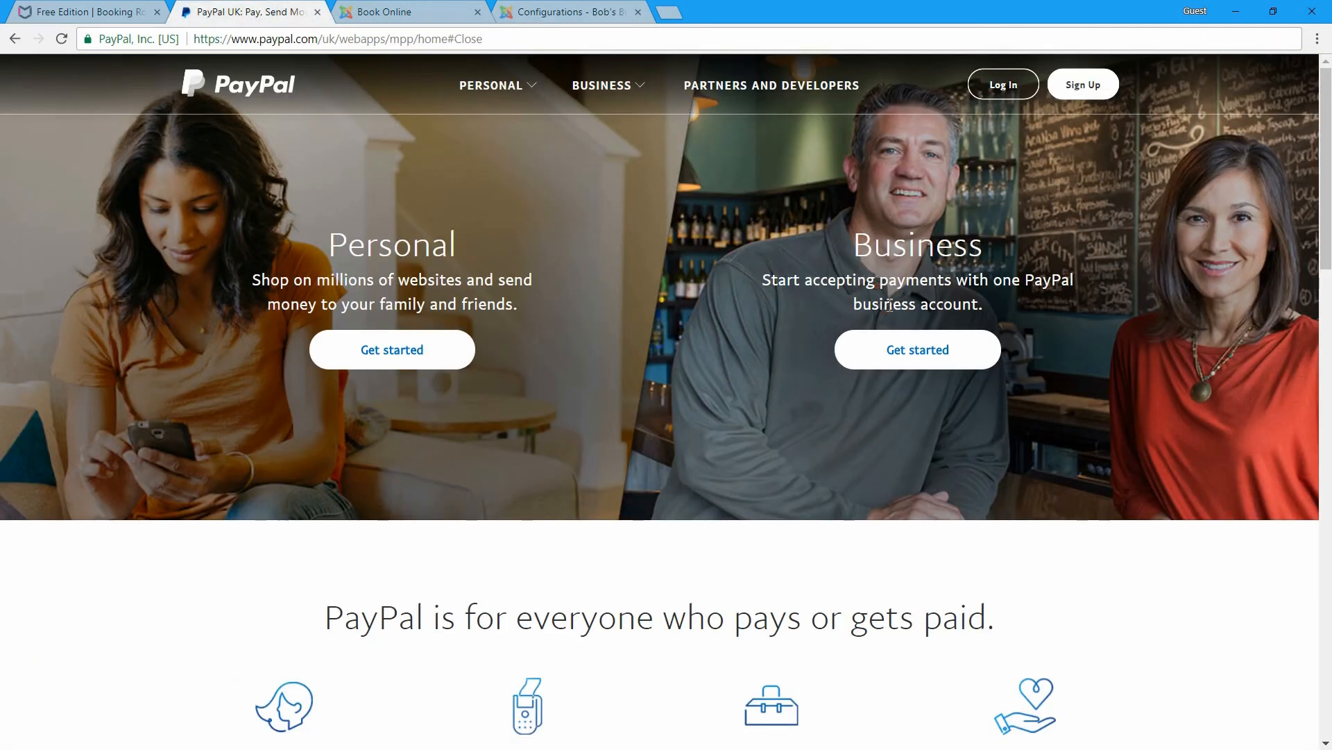
- Start PayPal sign-up choosing Business Account, then return to the Joomla configuration
click(1088, 85)
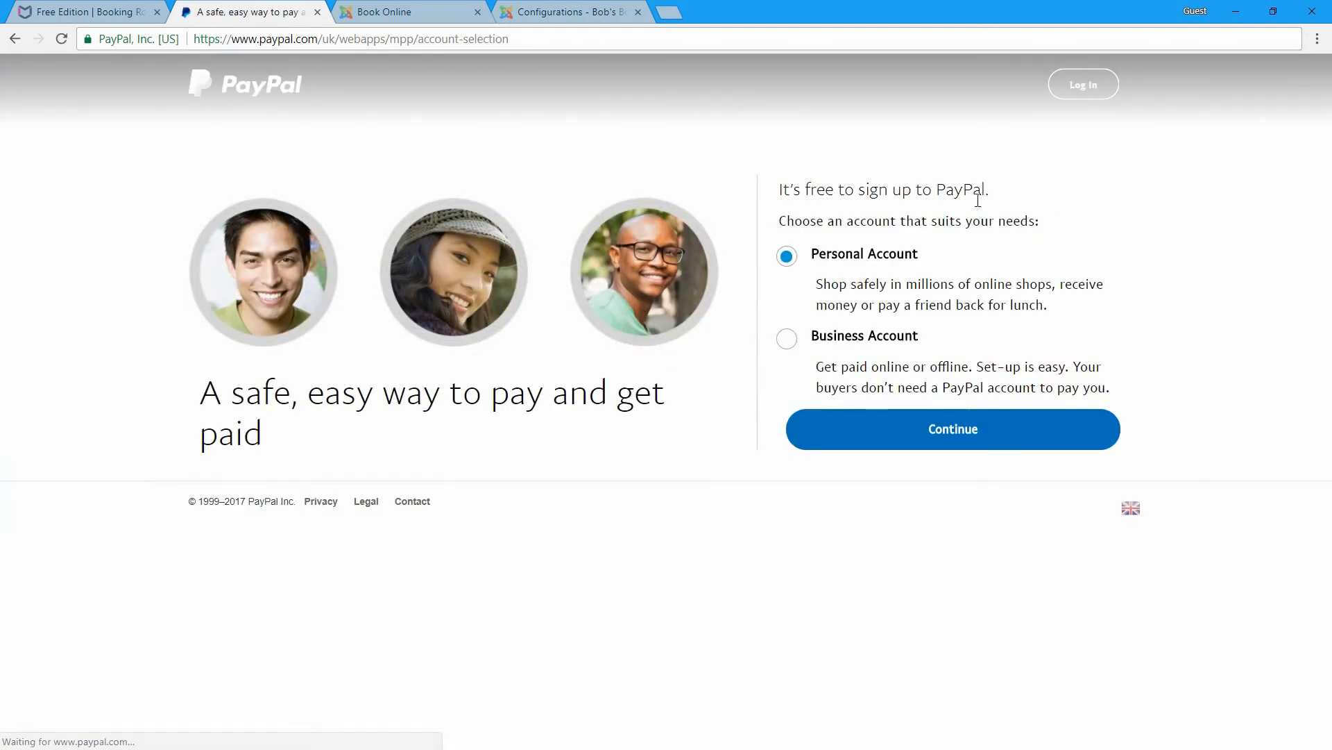
click(780, 342)
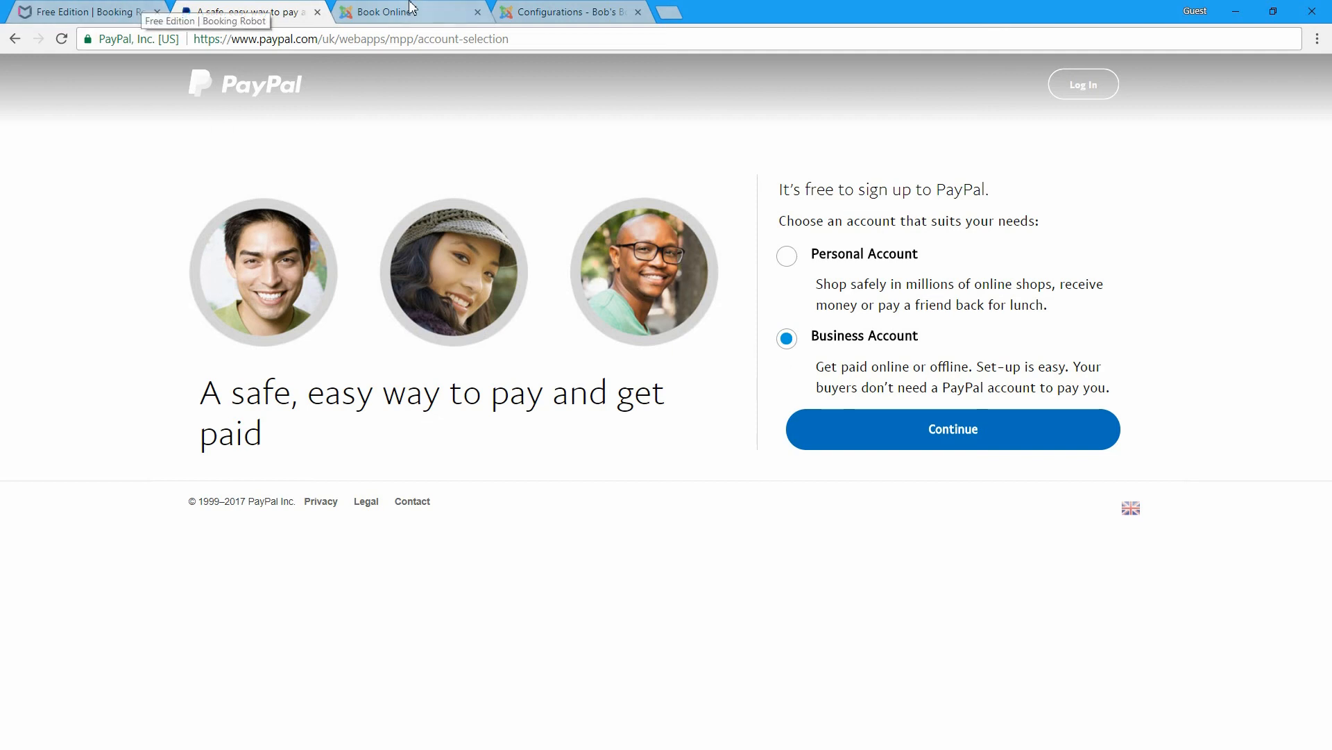
click(548, 12)
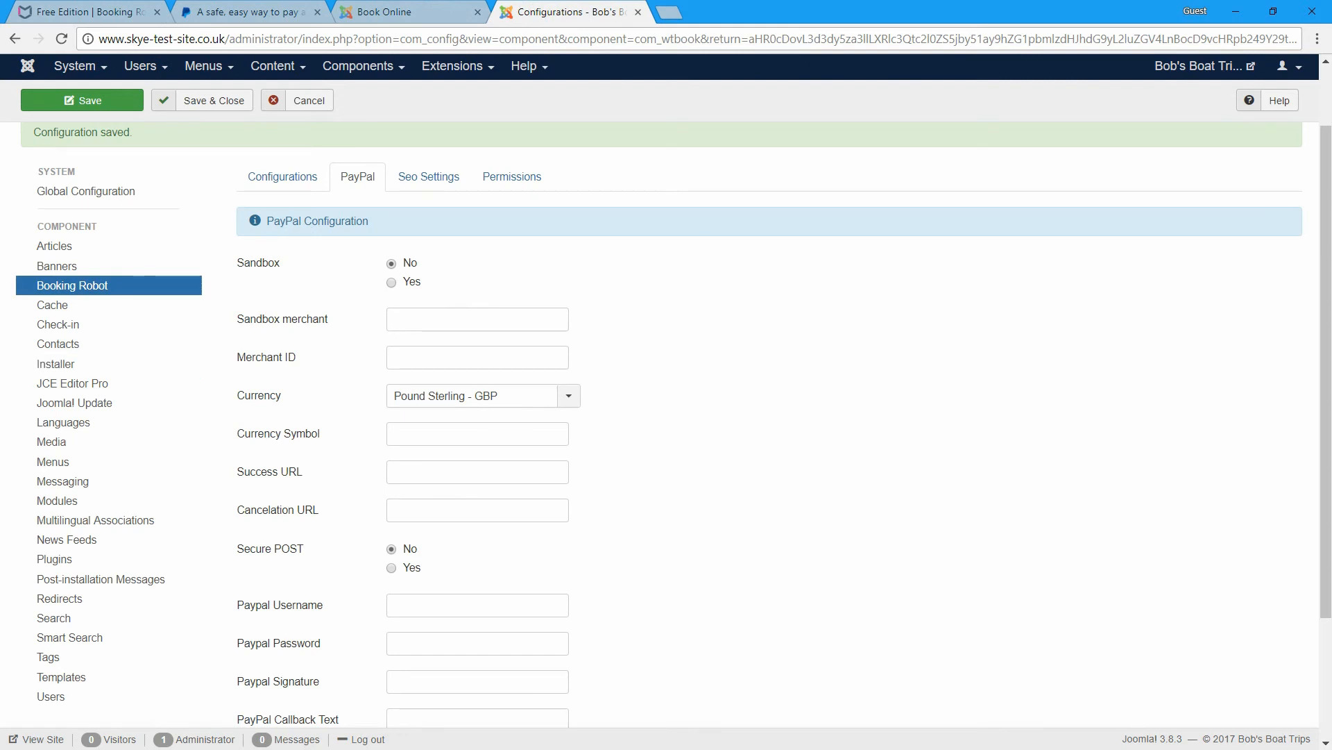
- Paste the sandbox merchant e-mail into Sandbox merchant and set Sandbox to Yes
key(alt+Tab)
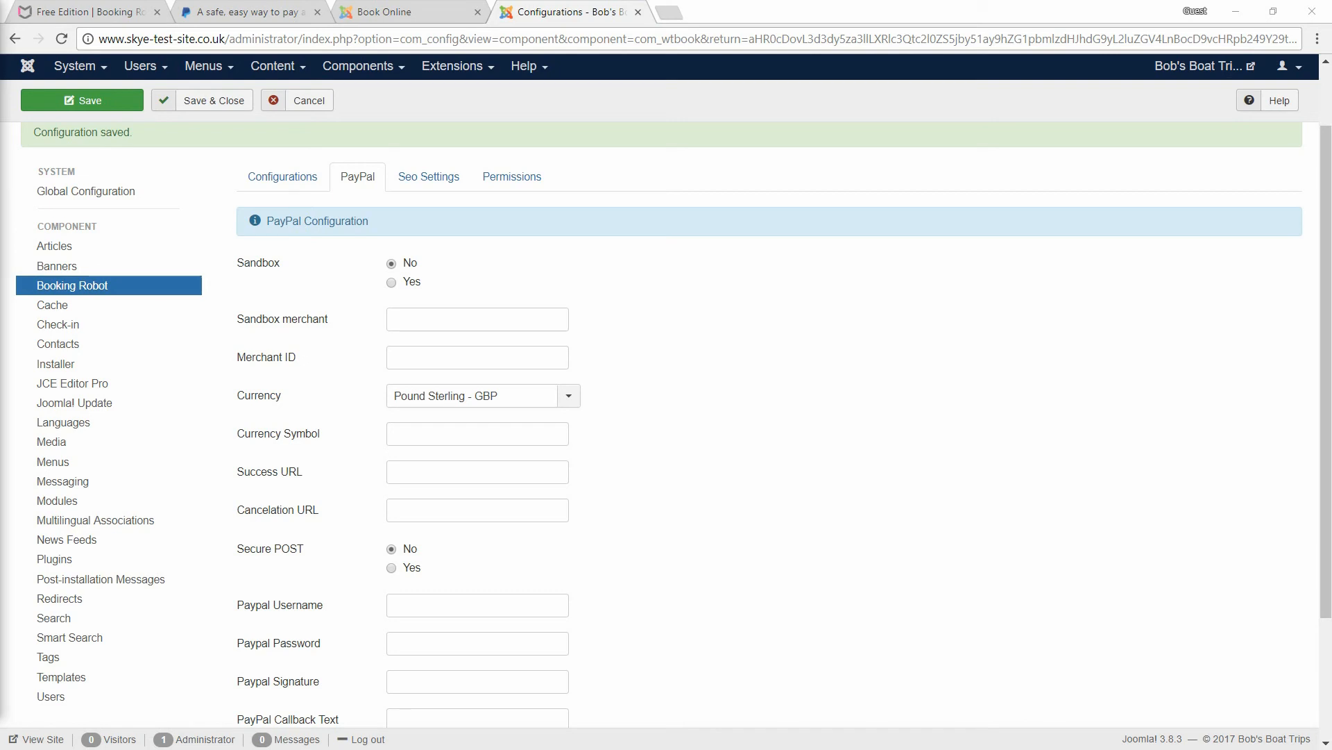
click(395, 318)
key(ctrl+v)
click(402, 283)
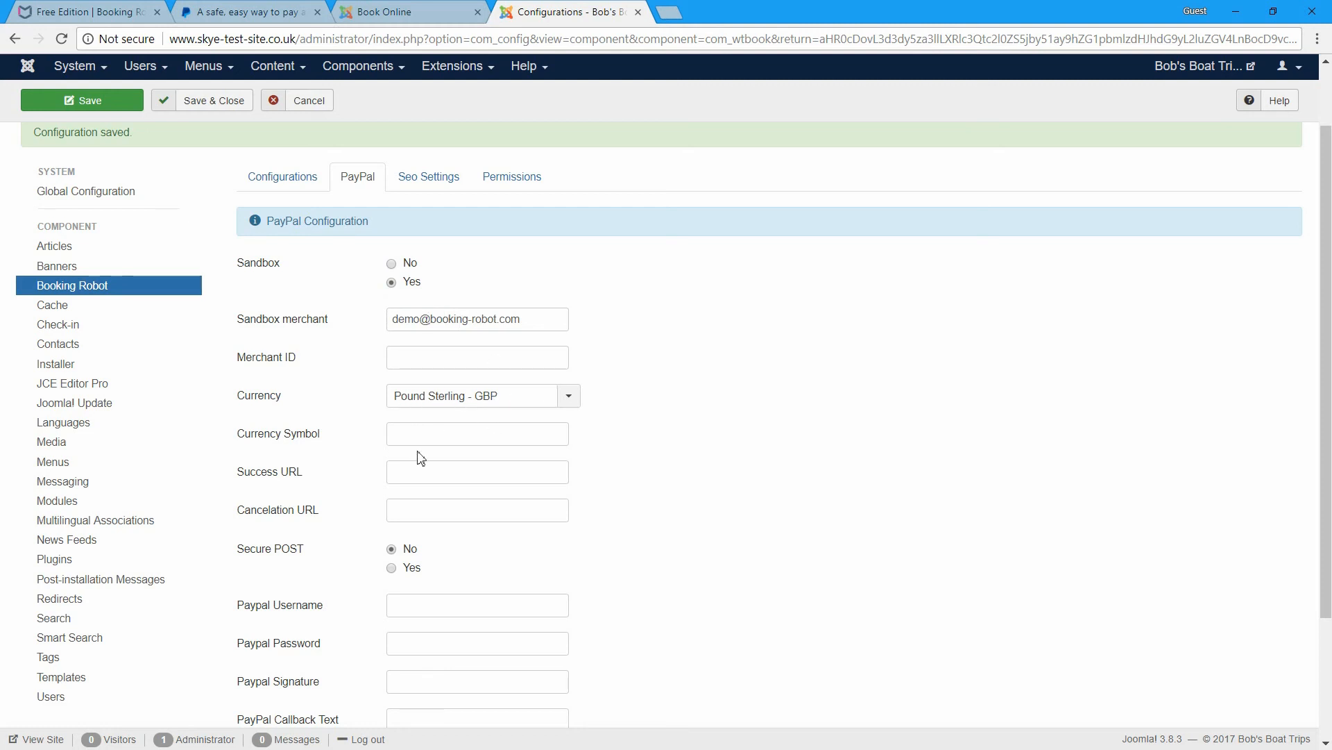
- Set the Currency Symbol to £
click(399, 433)
text(£)
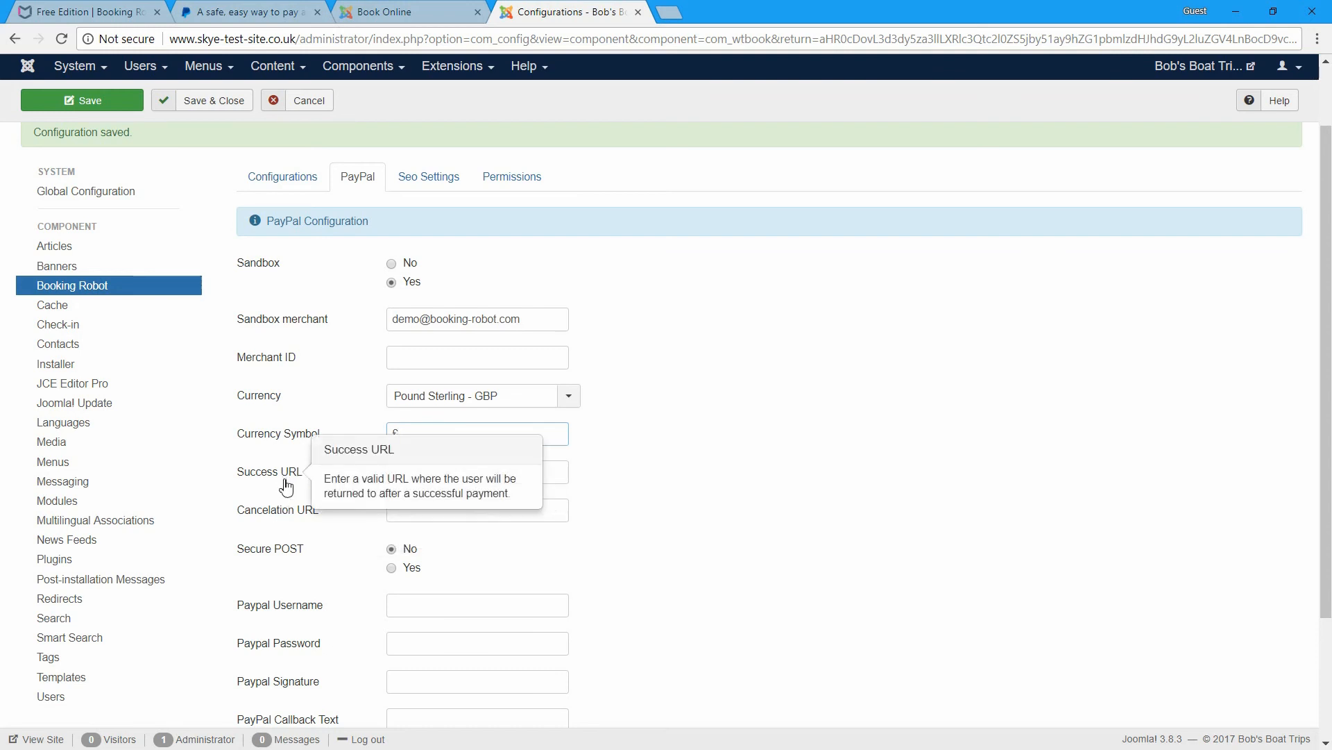
mouse_move(288, 478)
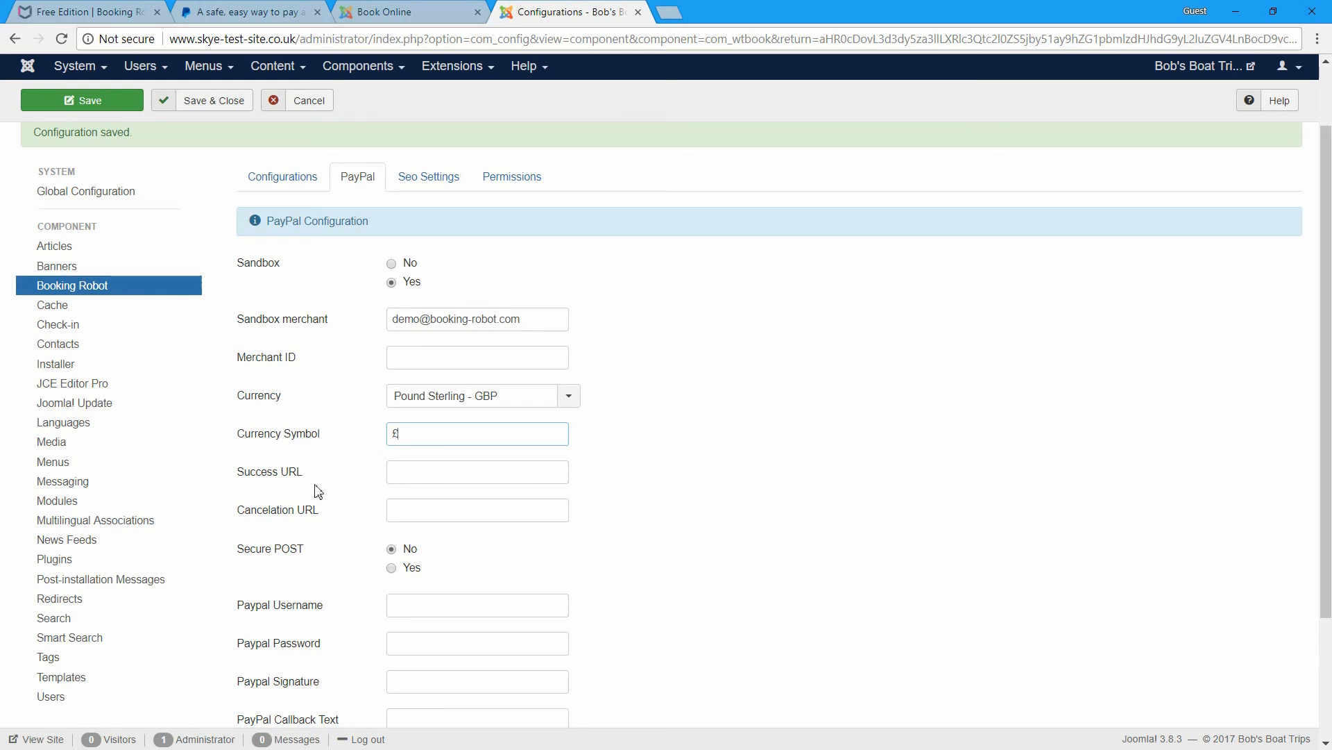
mouse_move(297, 514)
scroll(425, 555, down, 3)
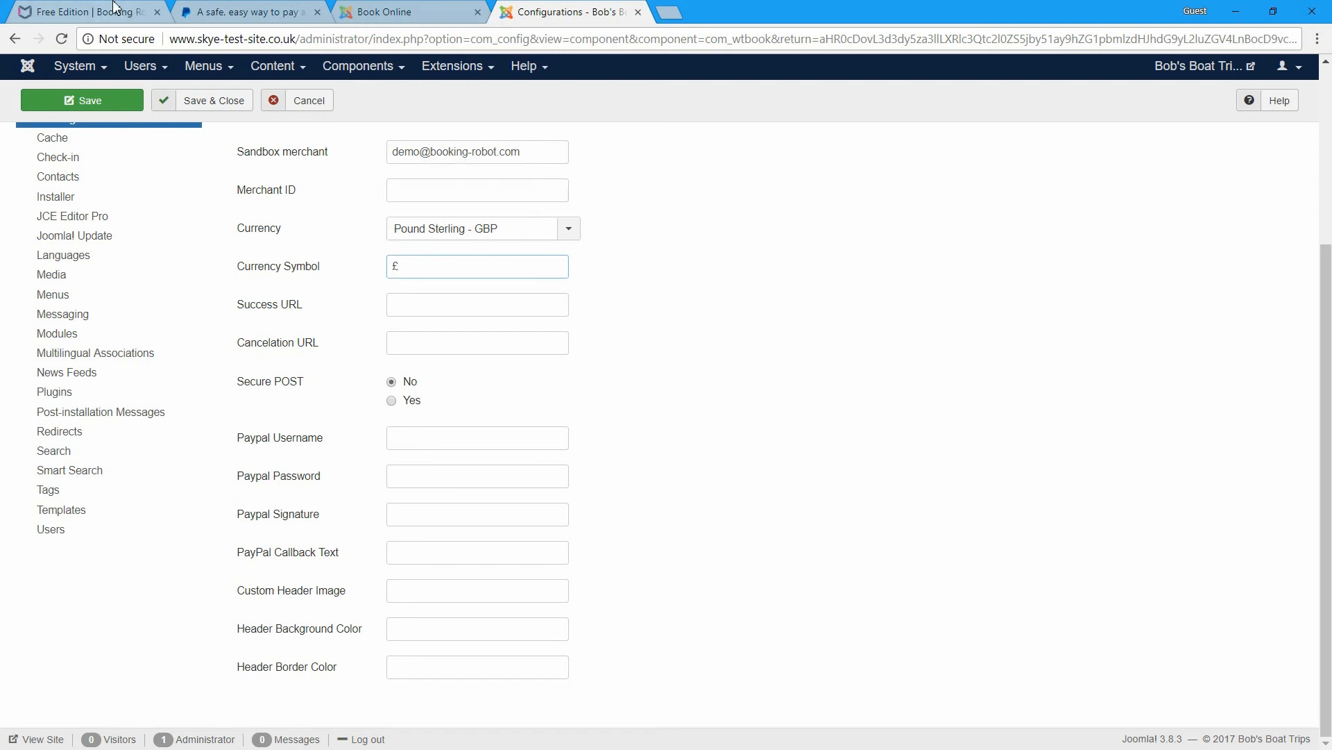
click(115, 12)
mouse_move(1003, 109)
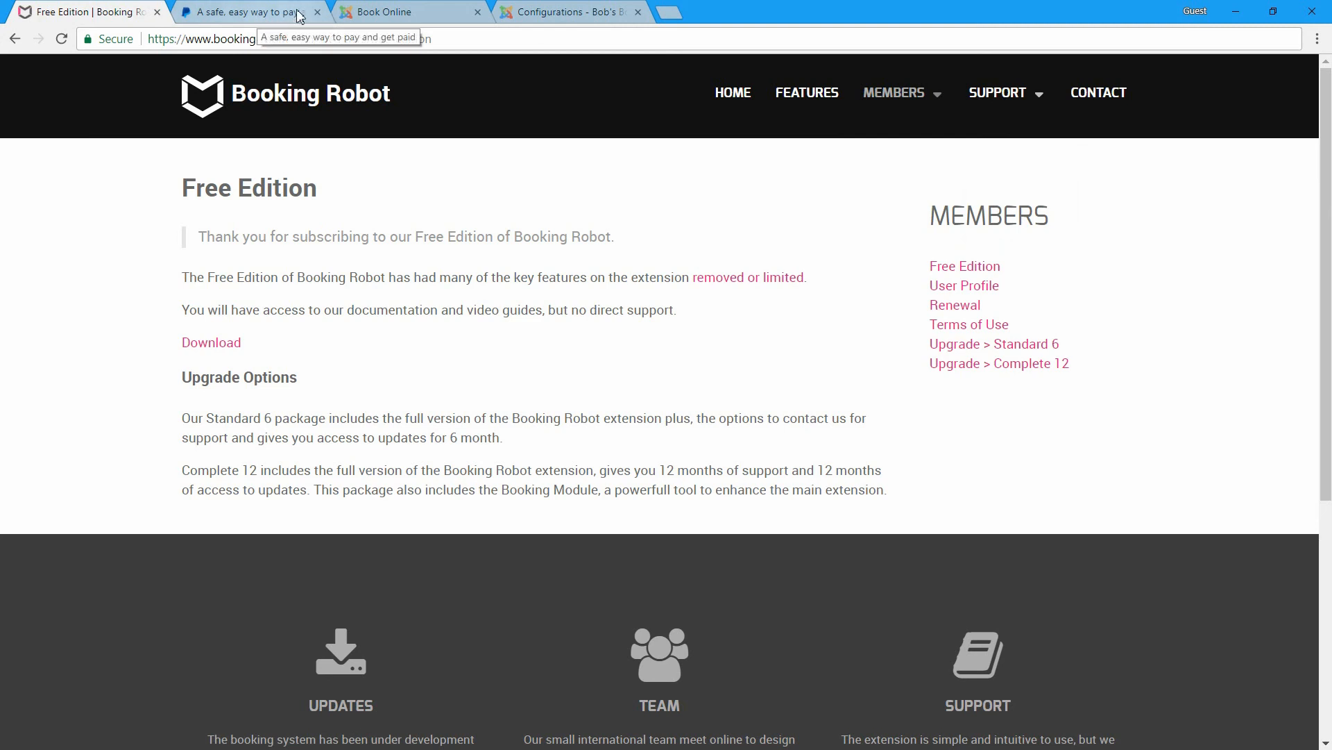
click(405, 7)
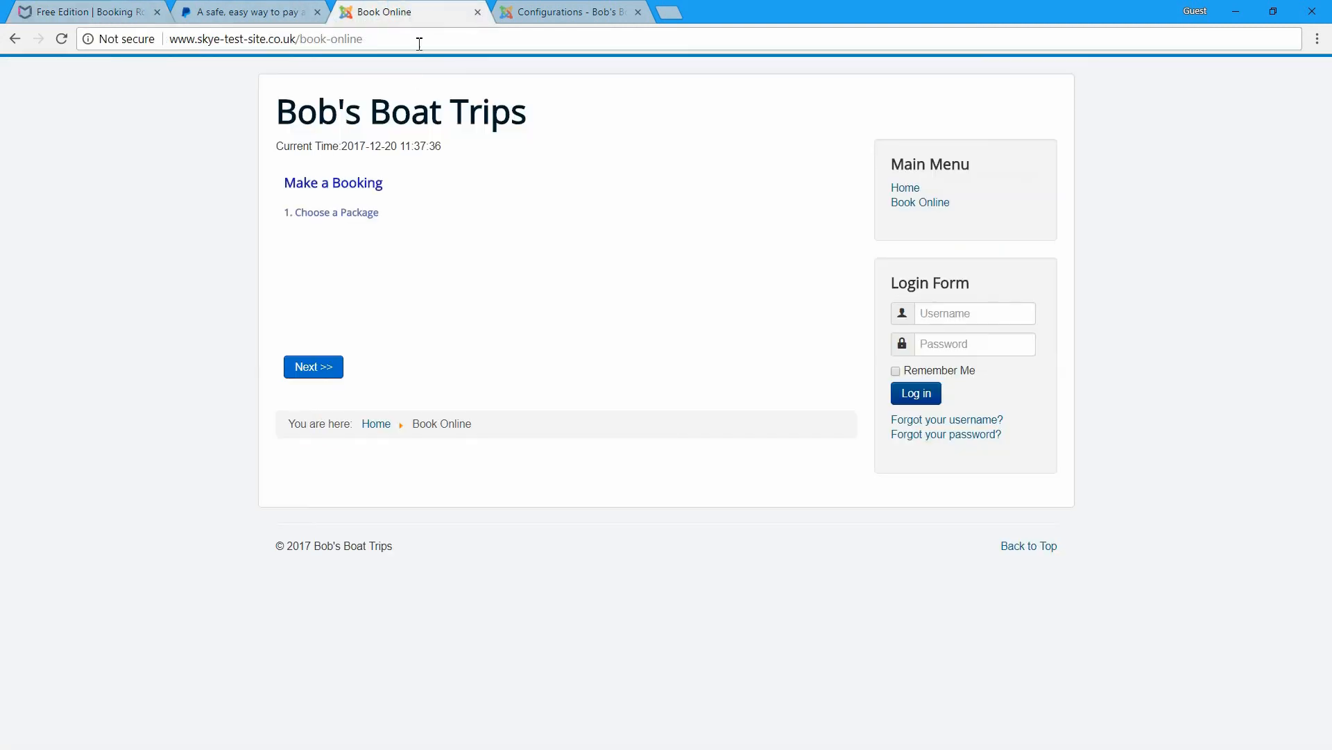
click(565, 9)
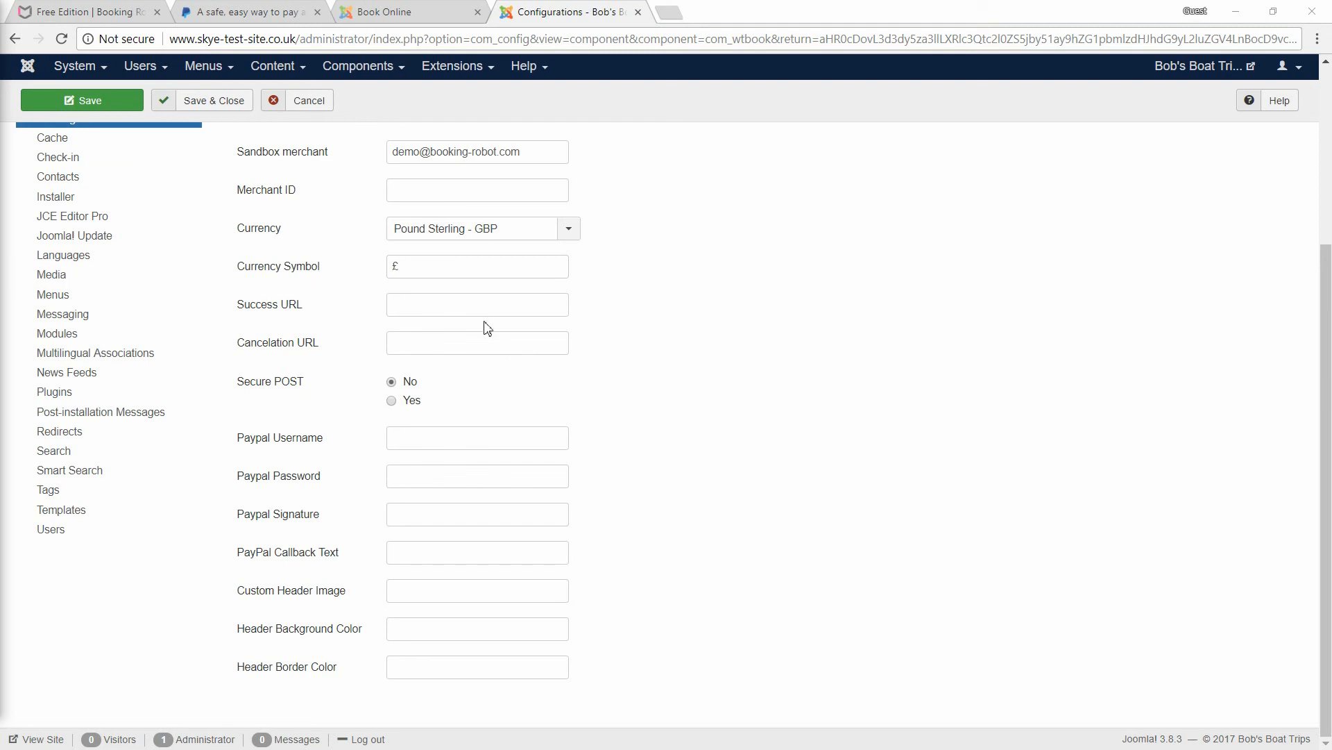
- Paste the PayPal API username, password and signature into their fields
click(410, 437)
text(demo_api1.booking-robot.com)
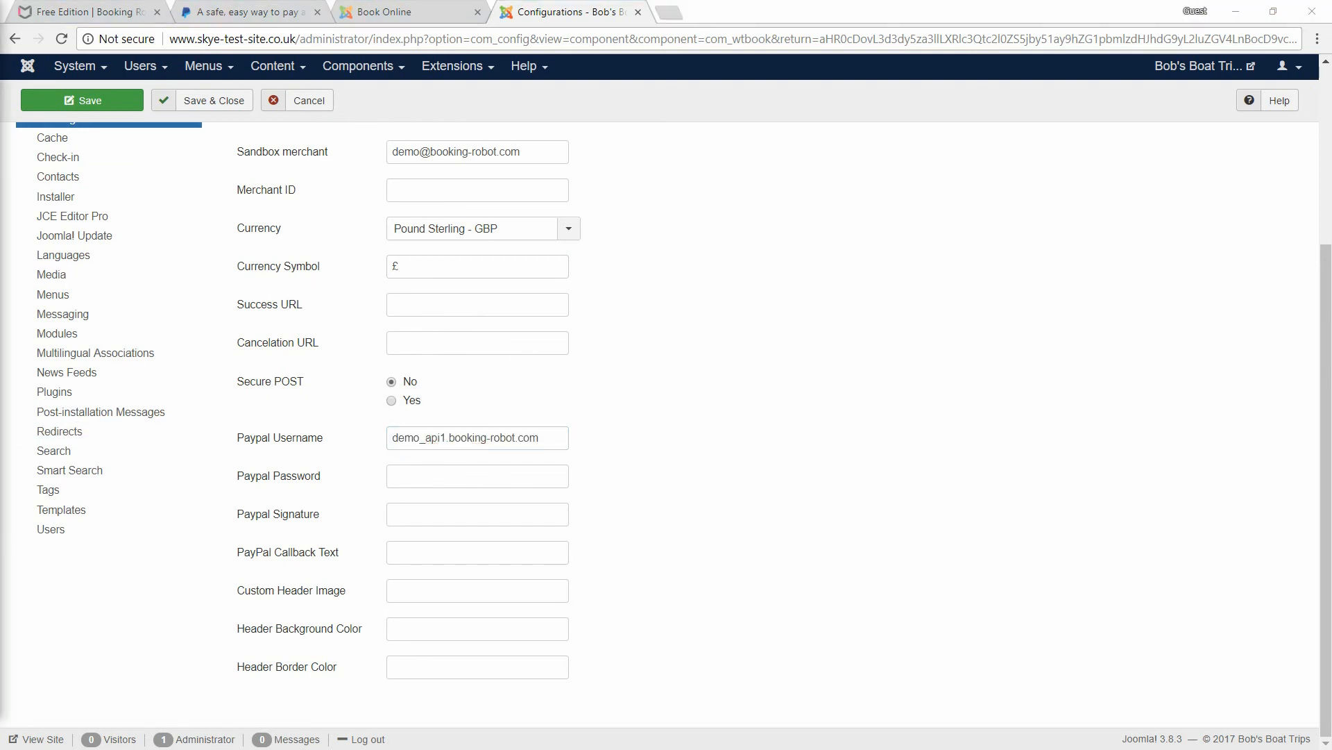
click(425, 470)
key(ctrl+v)
click(437, 522)
key(ctrl+v)
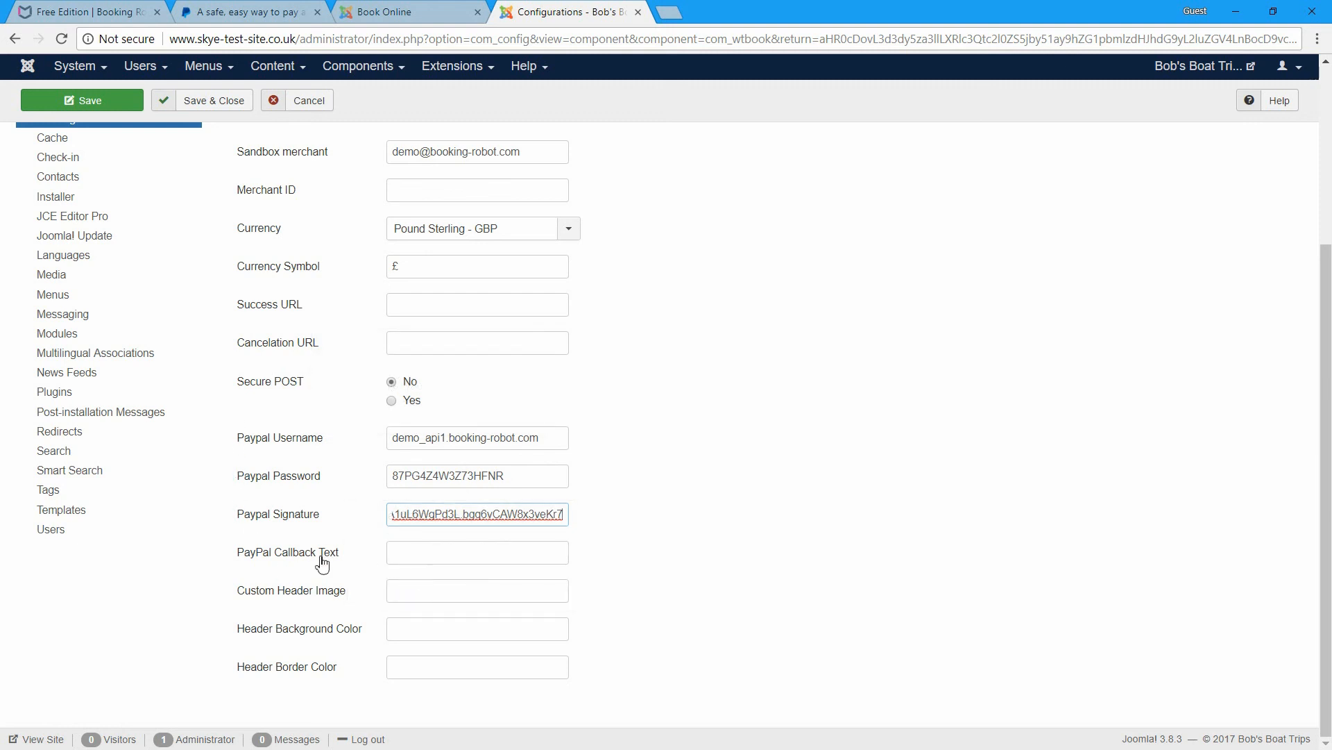
- Enter the PayPal callback text 'Bob's Boat Trips' and save
click(467, 552)
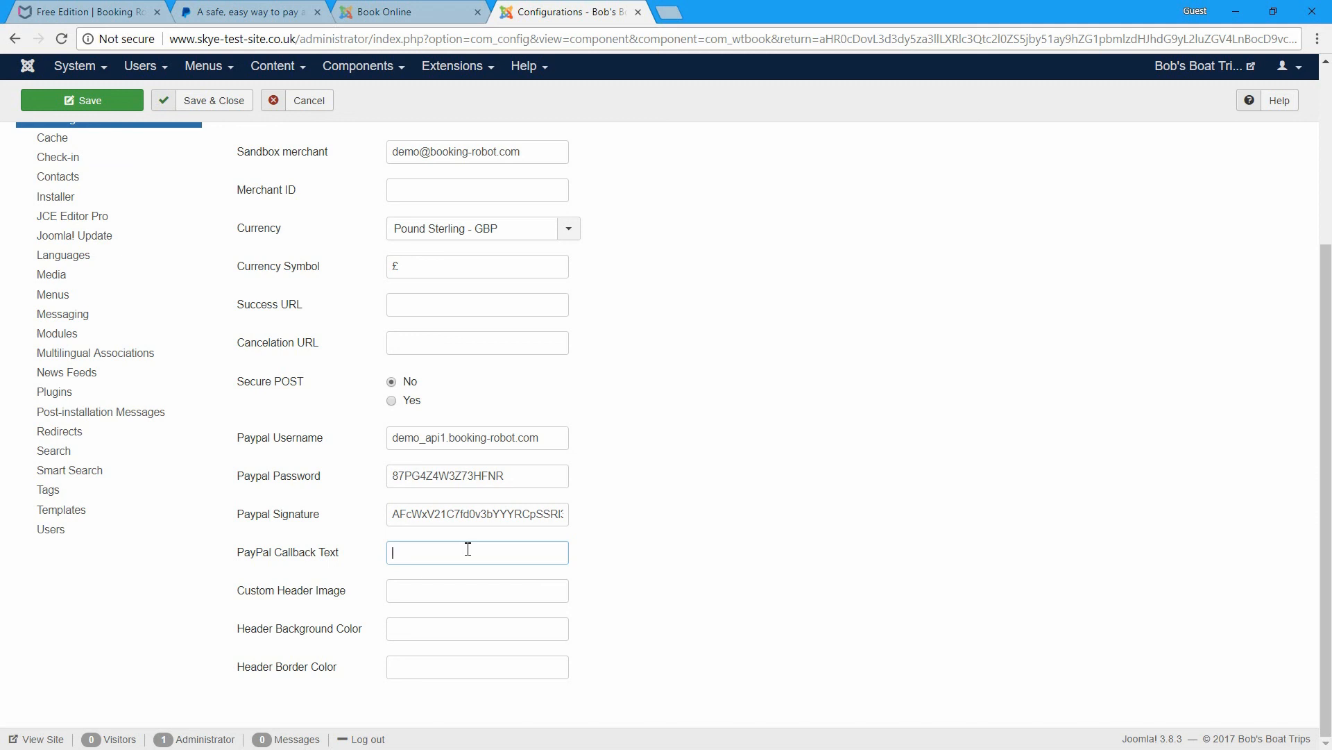
text(B)
key(BackSpace)
text(Bo)
text(bs)
text('s)
text( Boat Trips)
mouse_move(314, 601)
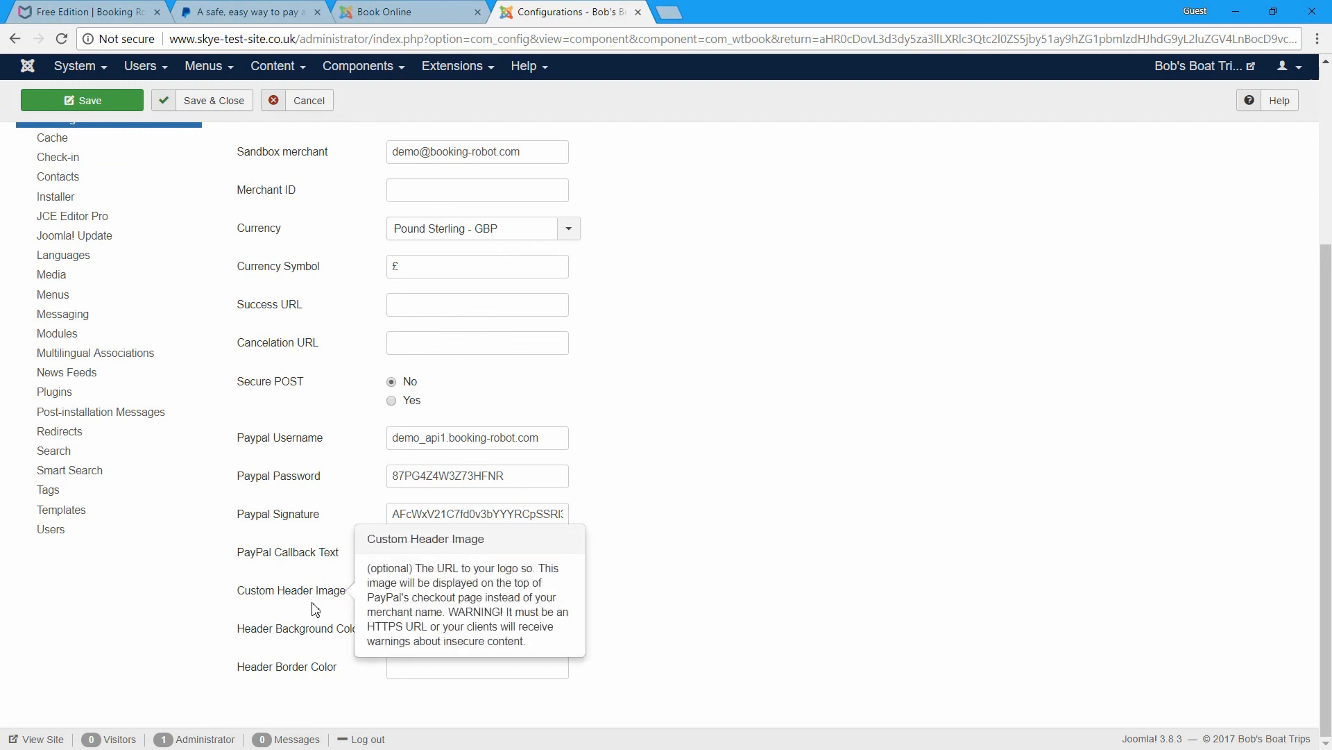
mouse_move(322, 680)
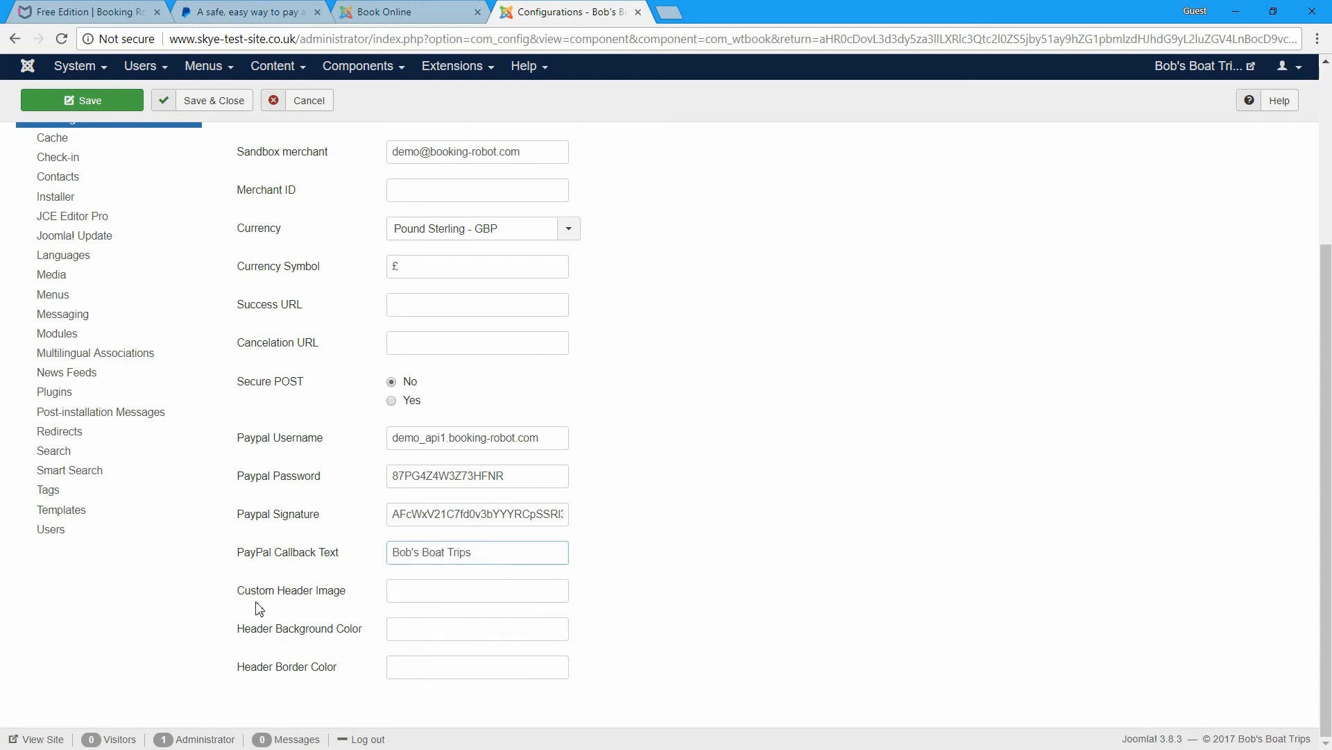
mouse_move(260, 602)
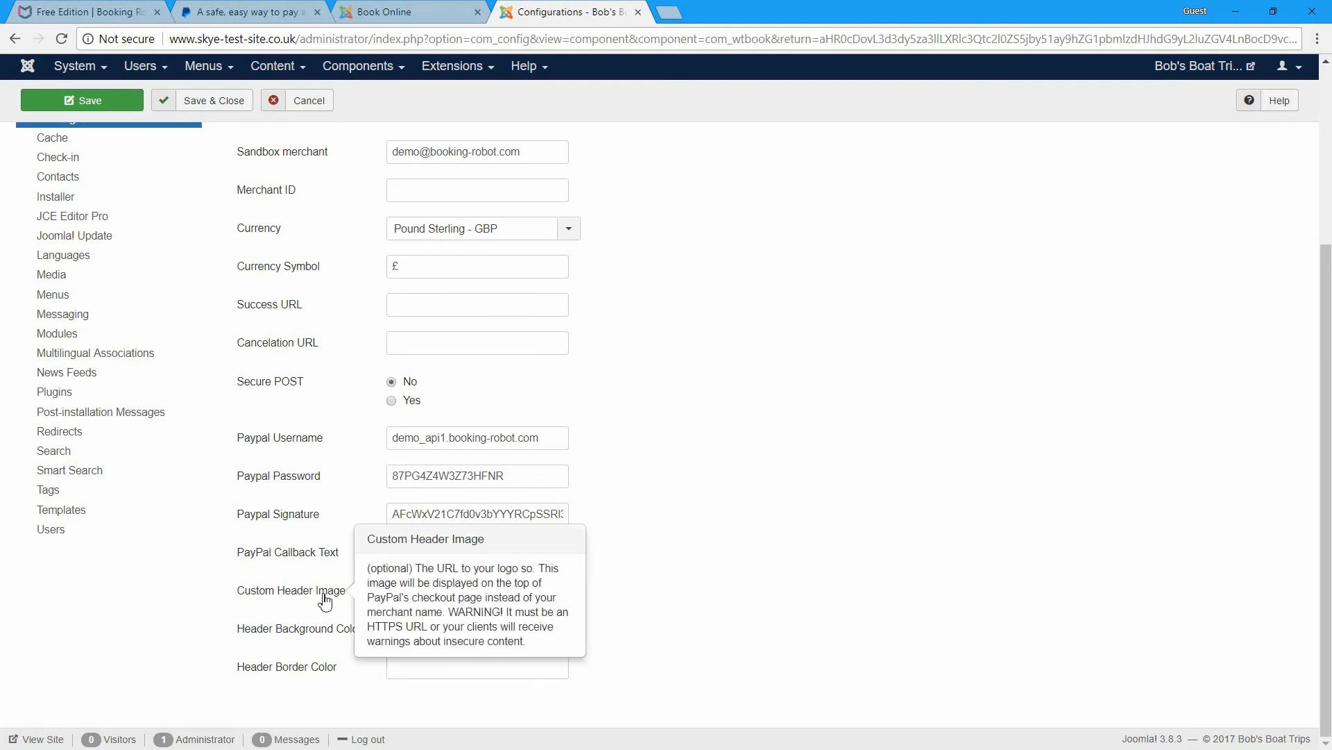
key(Return)
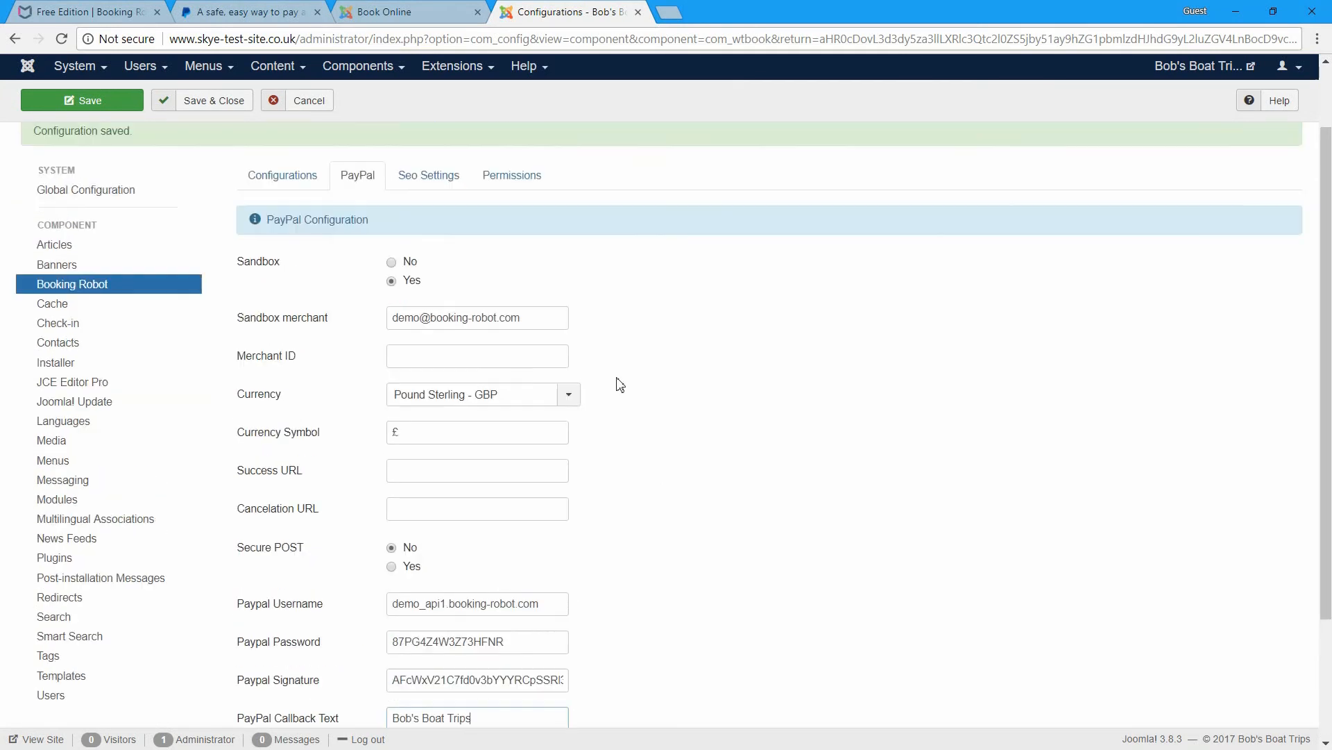
- Save again, check the Seo Settings and Permissions, then Save & Close to the dashboard
click(90, 154)
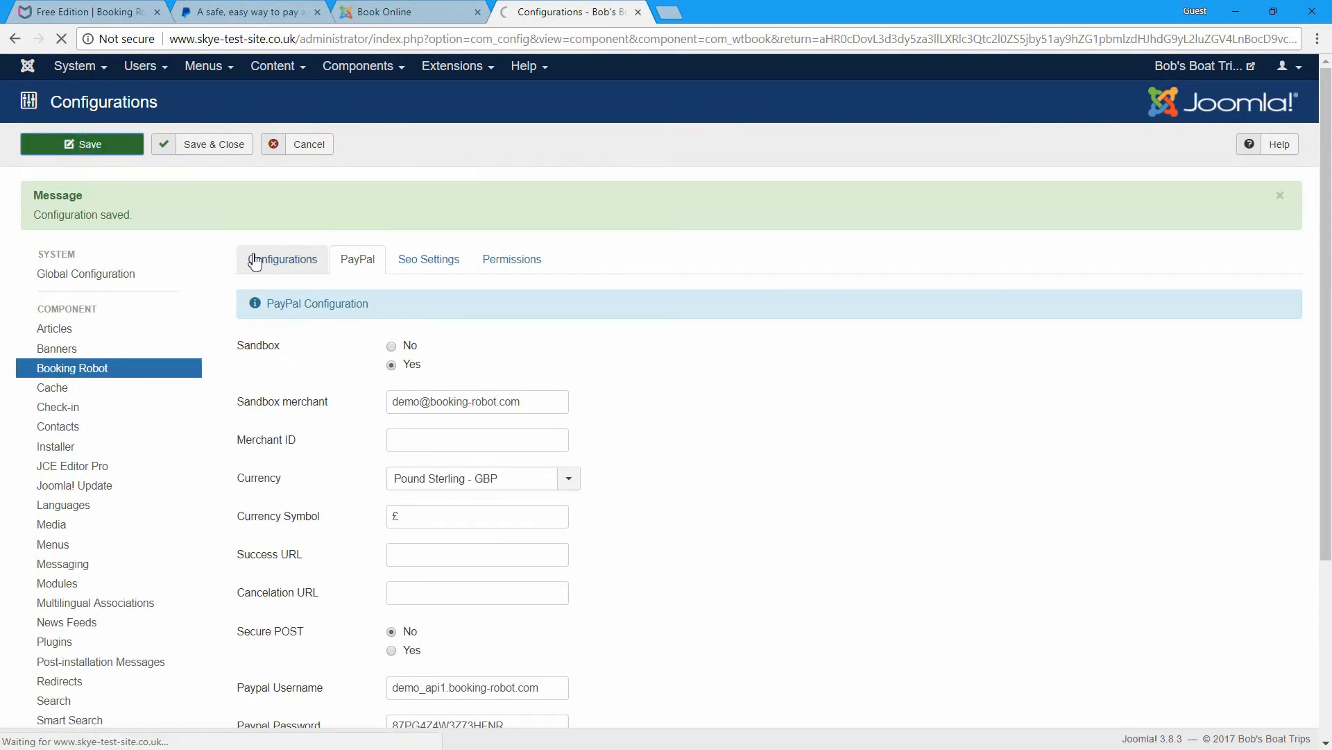
click(430, 260)
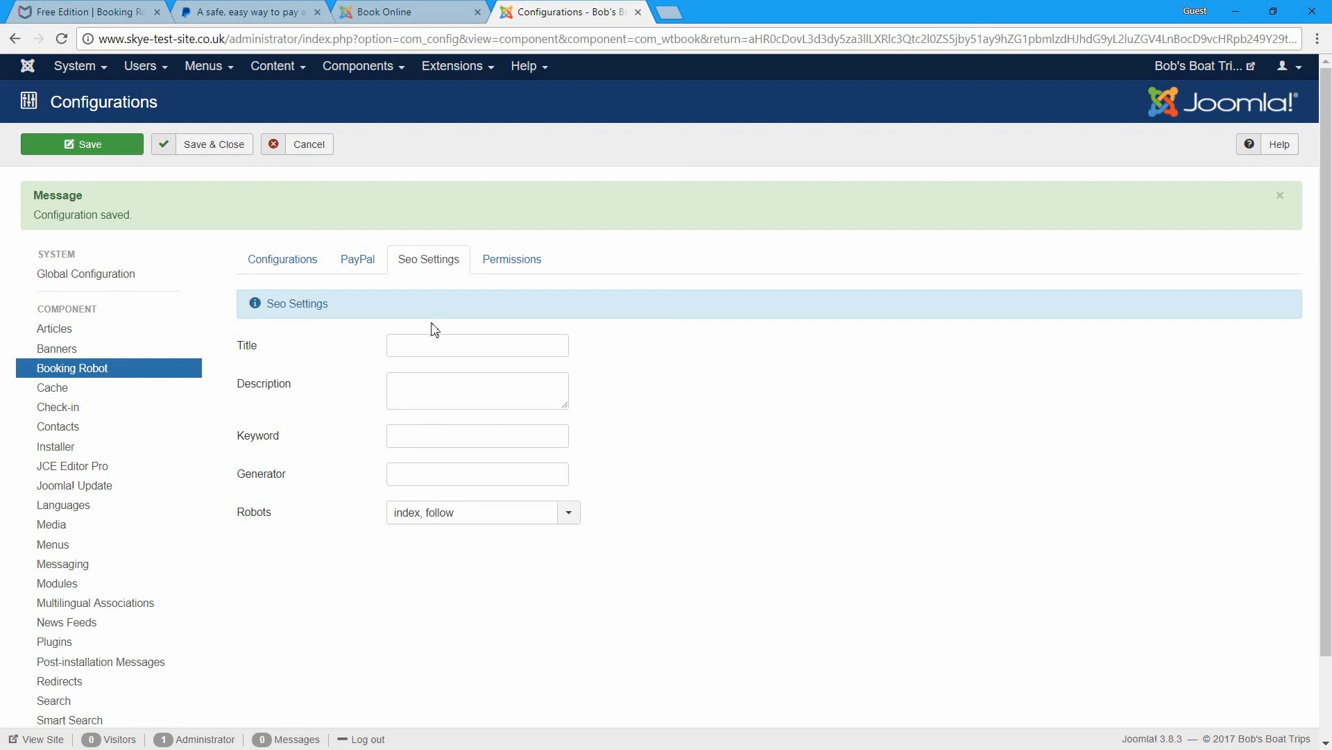
click(505, 264)
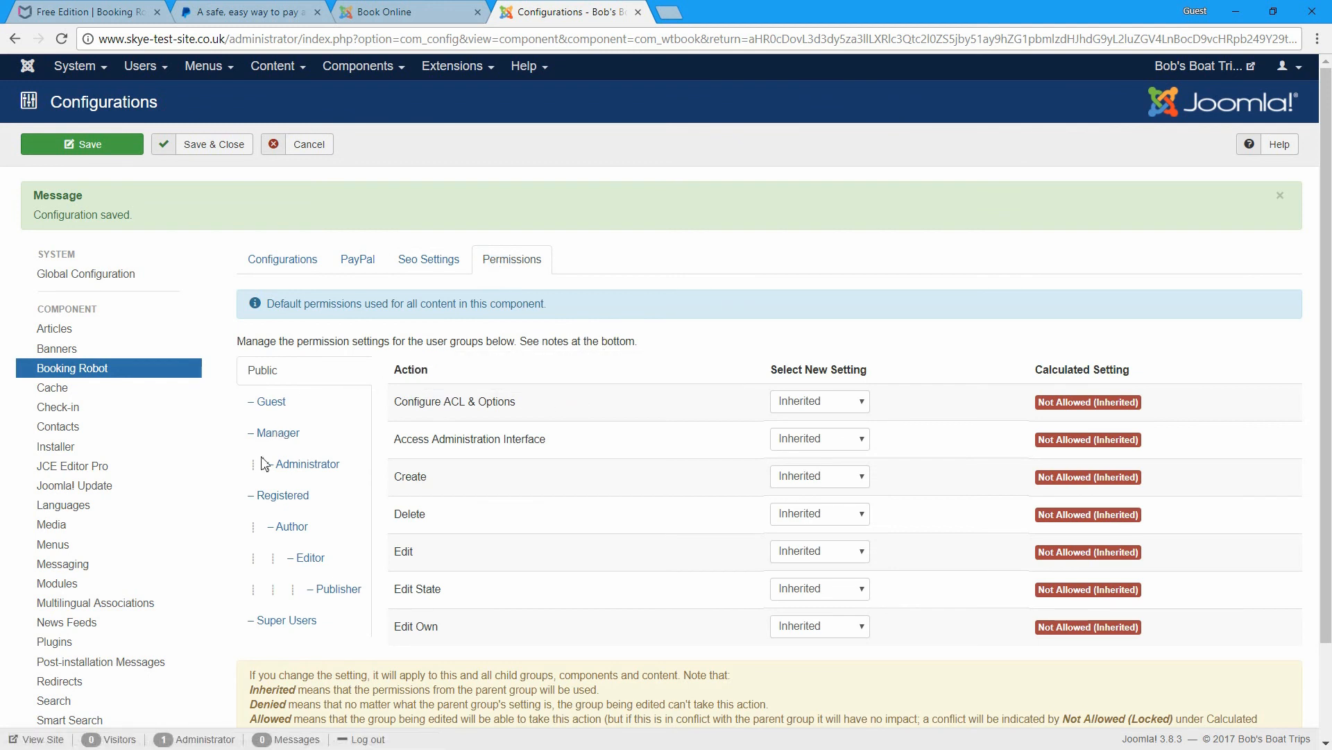
mouse_move(561, 514)
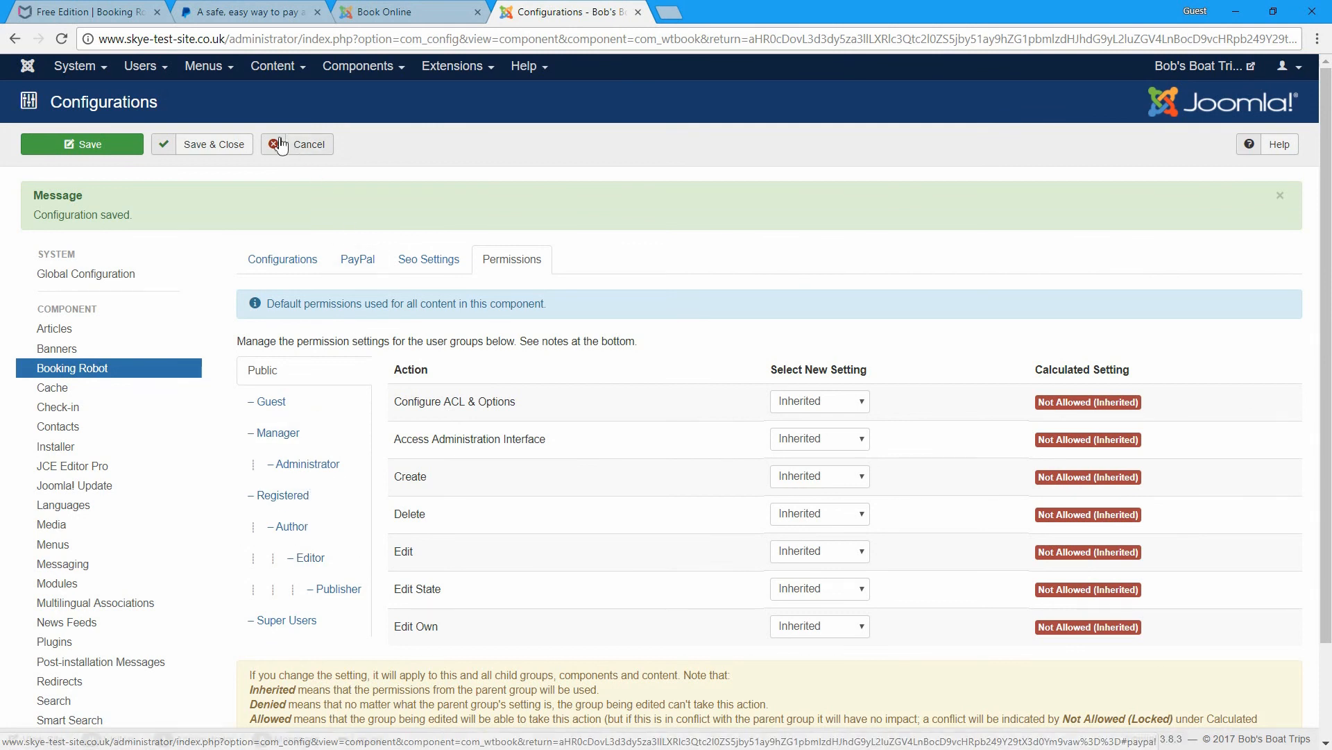
click(236, 144)
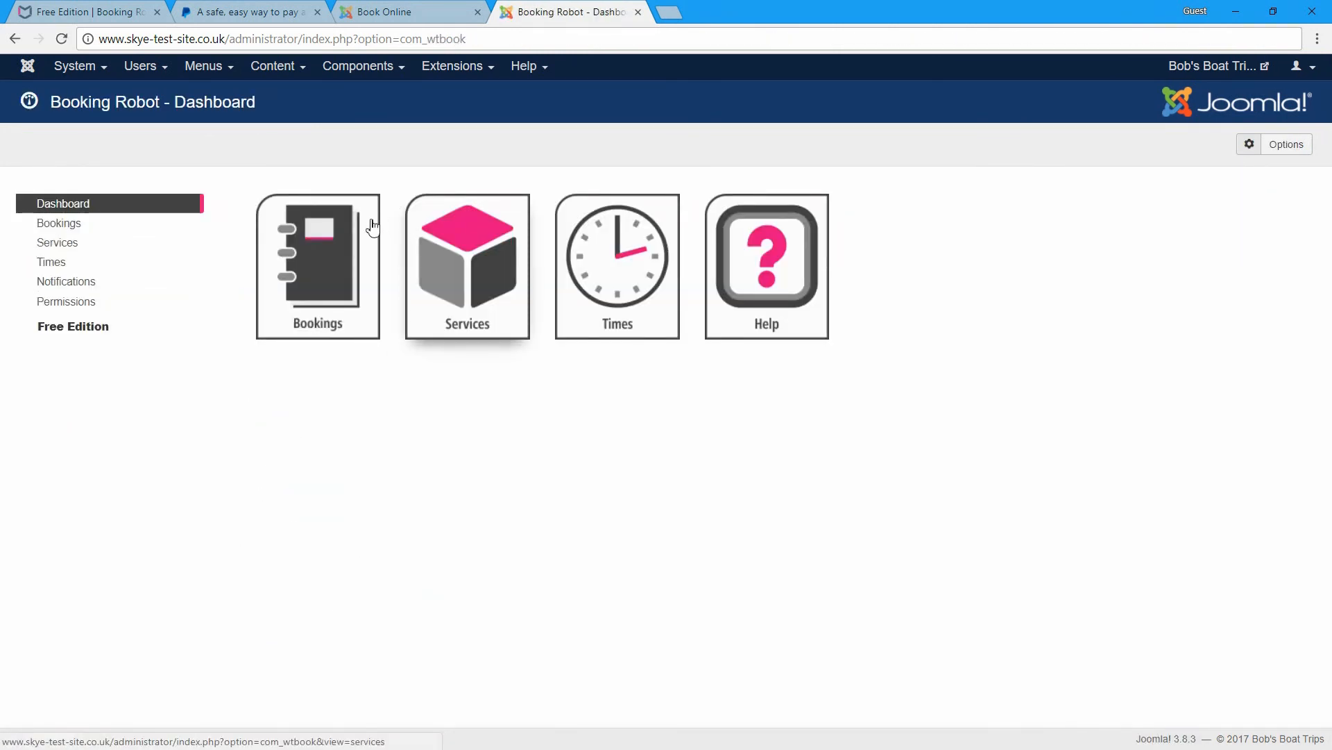